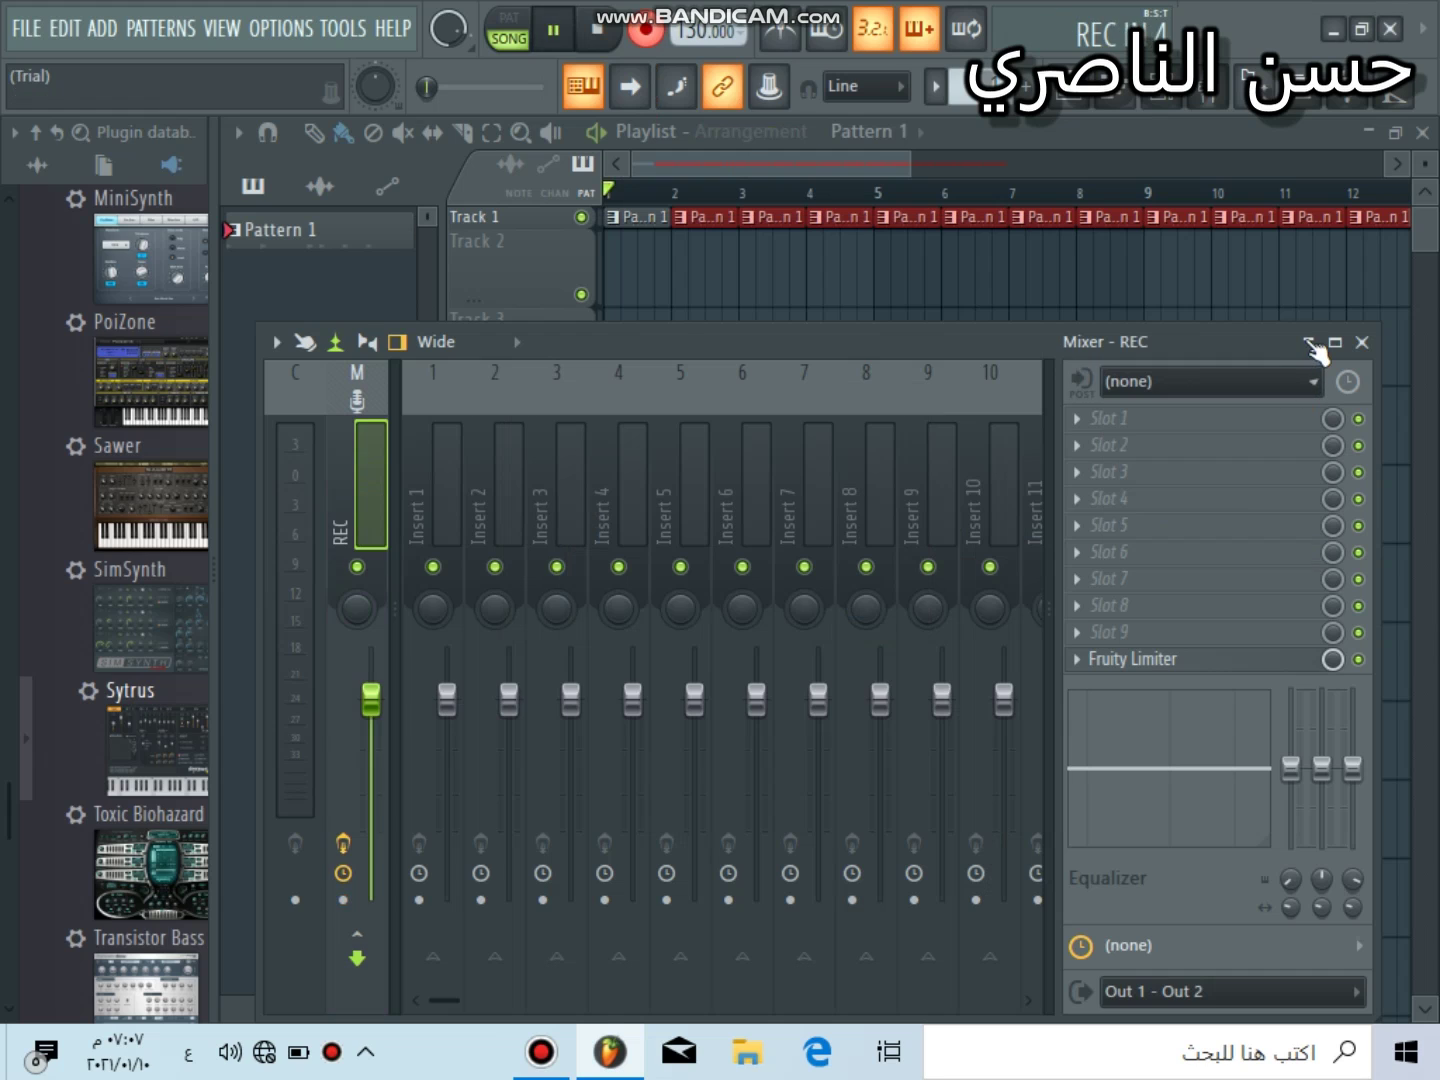
- Minimize the mixer and stop the playback of the song
key("space")
left_click(1308, 341)
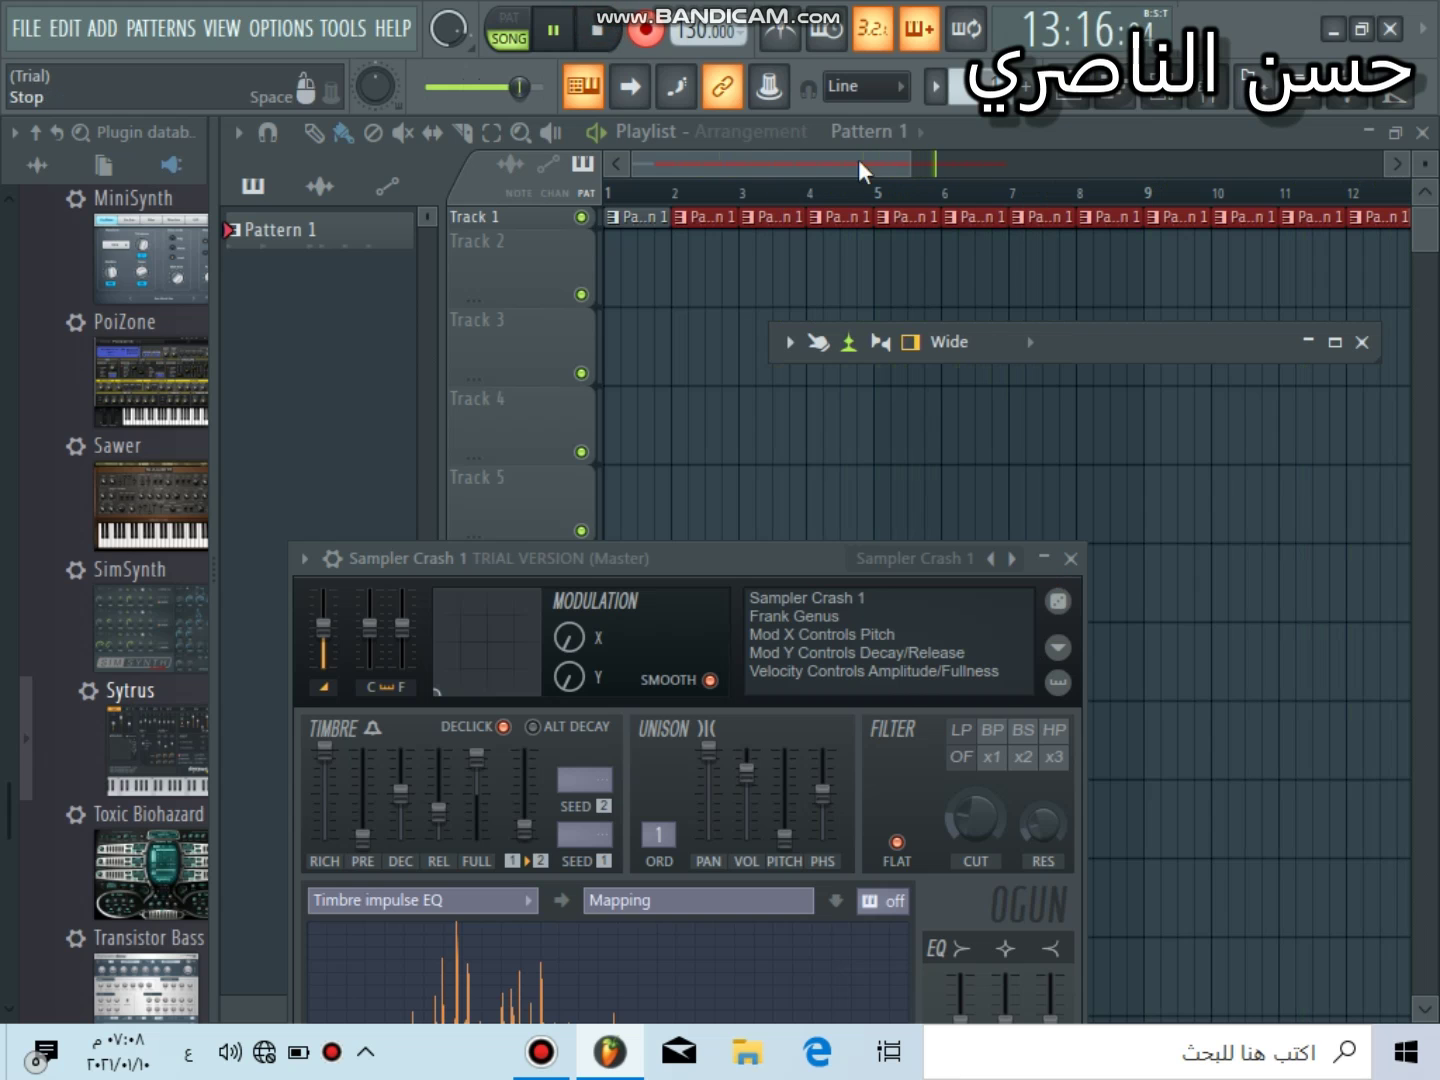
key("space")
- Try a Pattern 1 clip at bar 1 of Track 2 in the playlist and remove it
left_click_drag(1015, 179, 1125, 177)
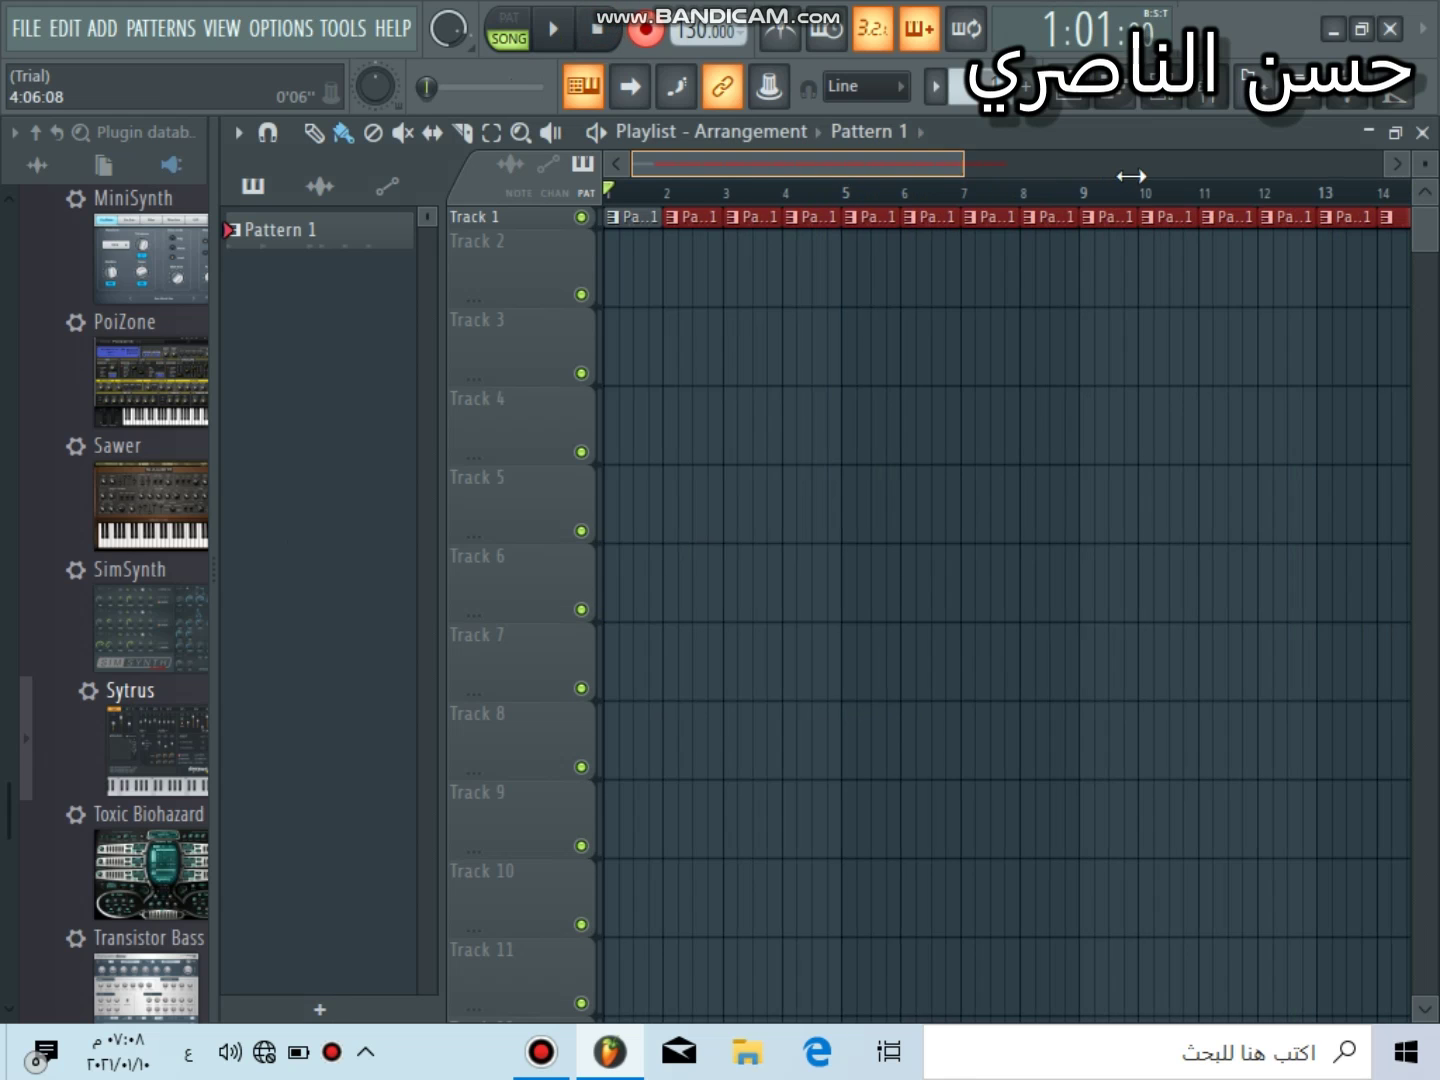
scroll(887, 515, "down", 3)
scroll(879, 516, "down", 5)
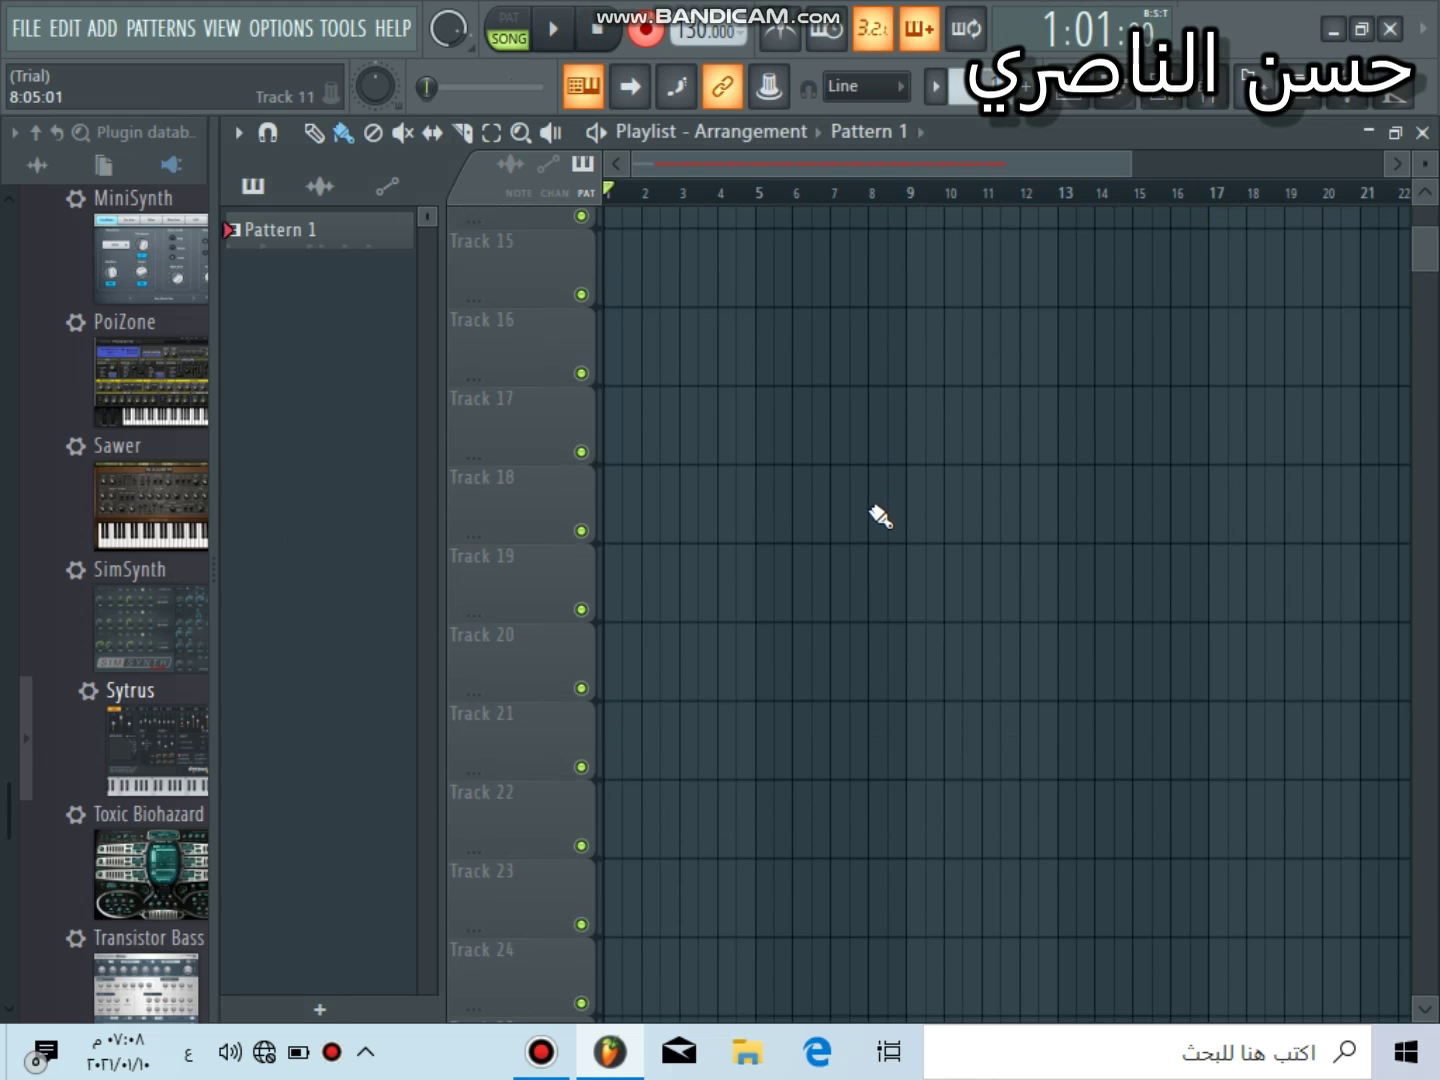
scroll(765, 529, "up", 8)
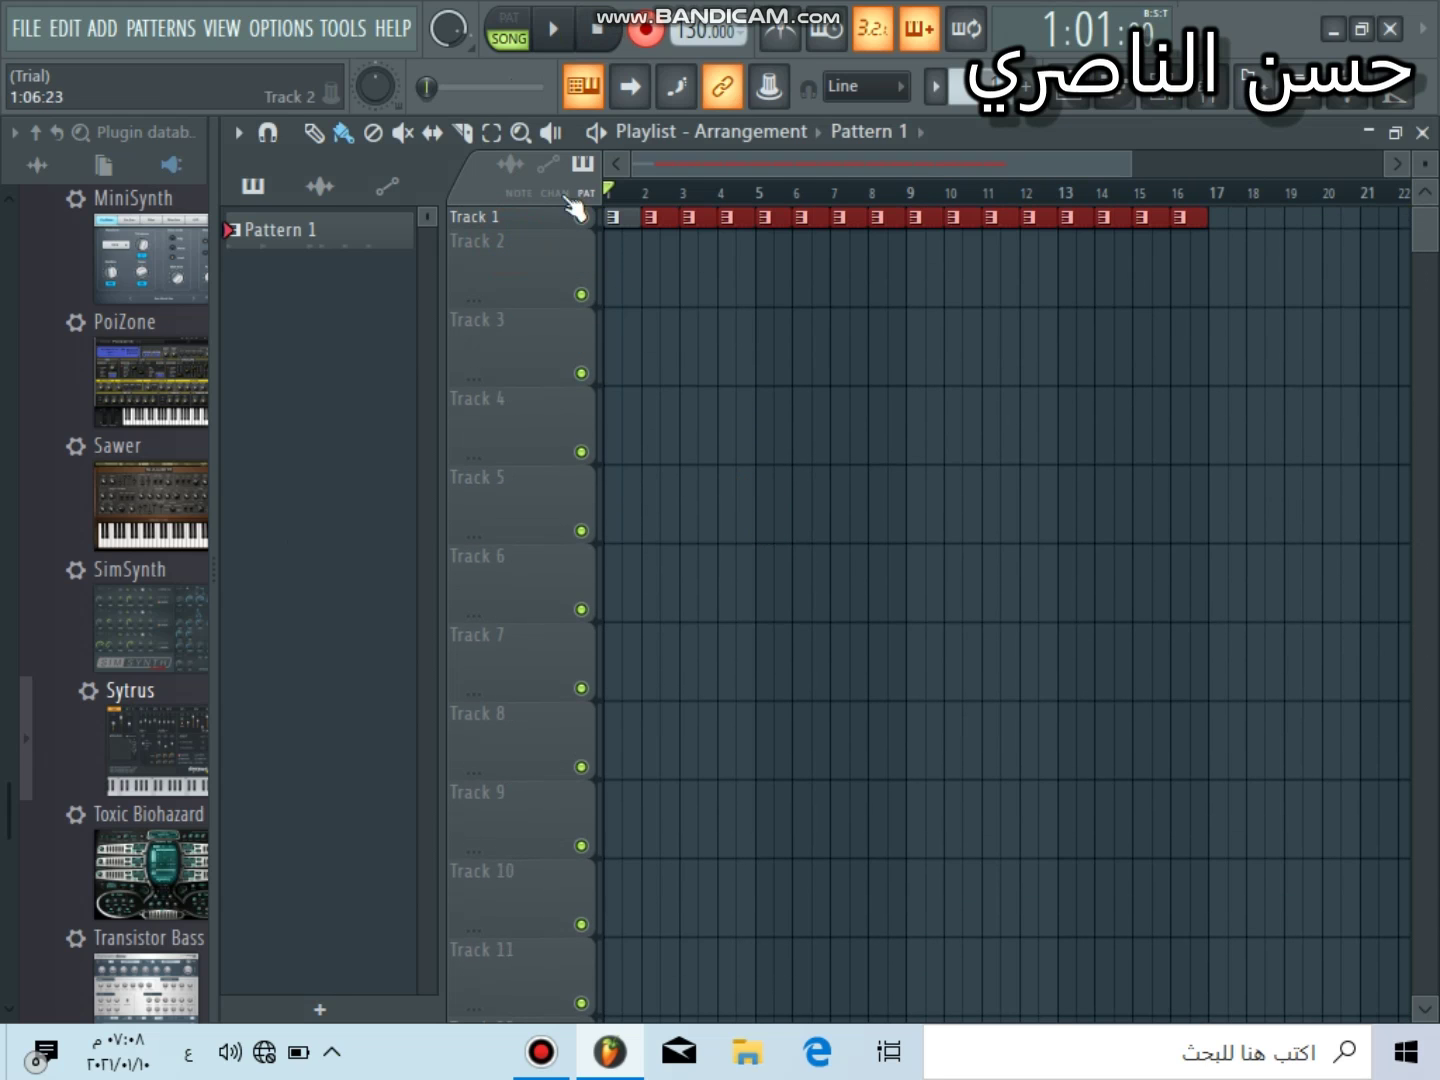
left_click(618, 274)
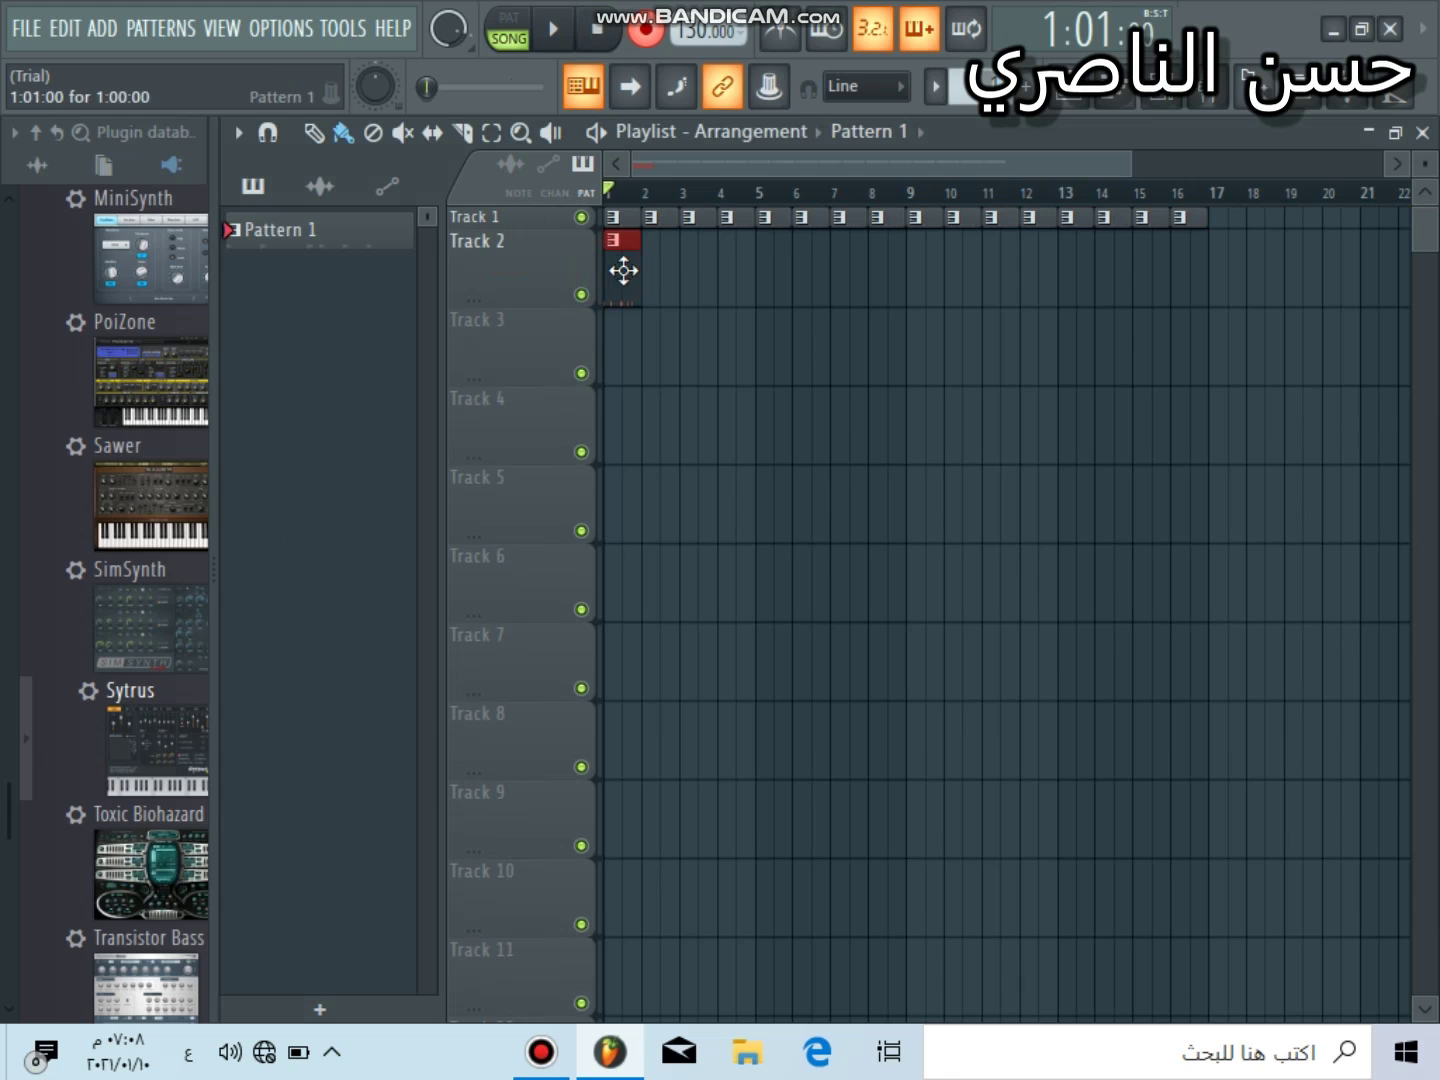
right_click(627, 256)
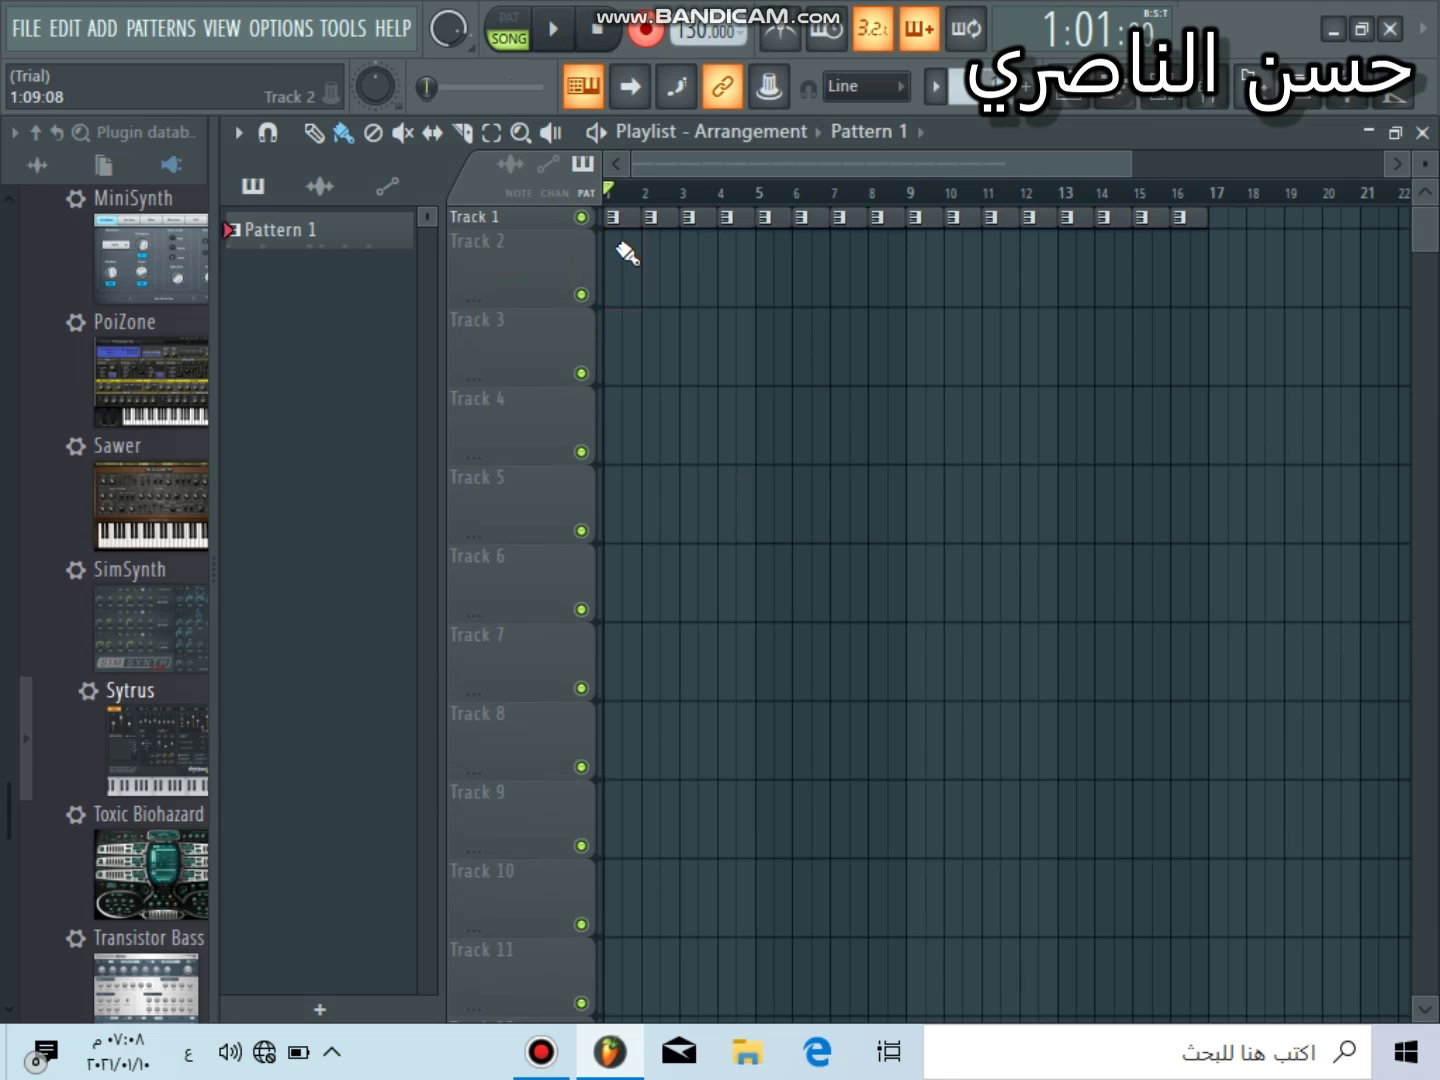
- Disarm recording, play the arrangement briefly in song mode and stop it
left_click(553, 41)
left_click(554, 28)
left_click(597, 29)
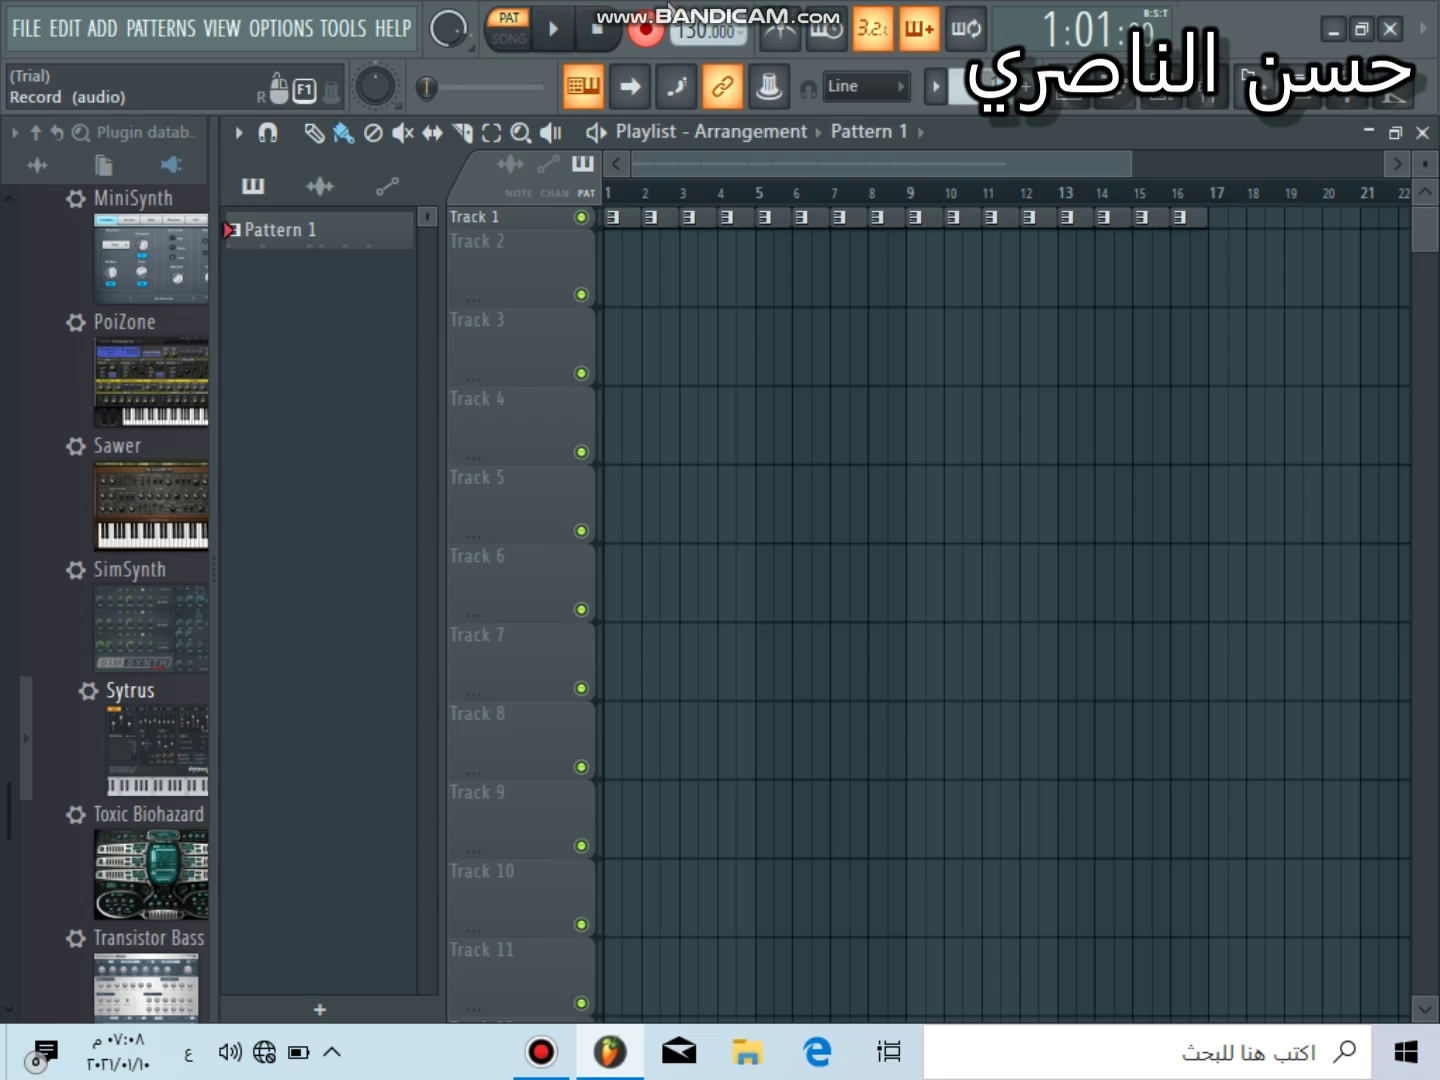
left_click(644, 31)
left_click(509, 31)
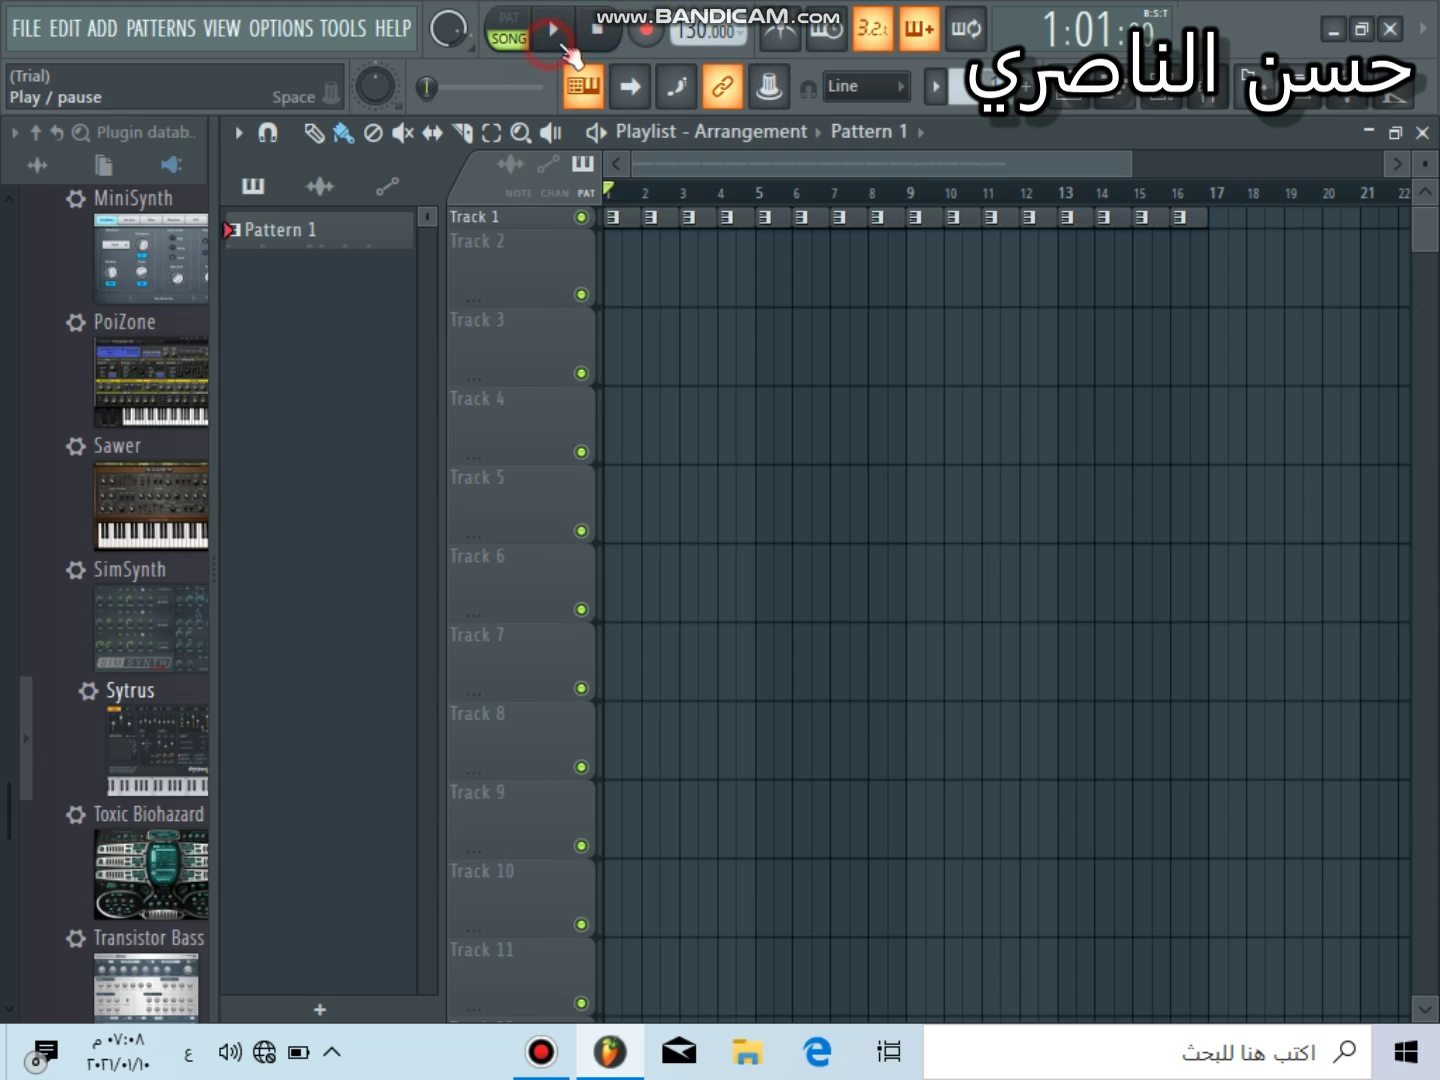
left_click(561, 42)
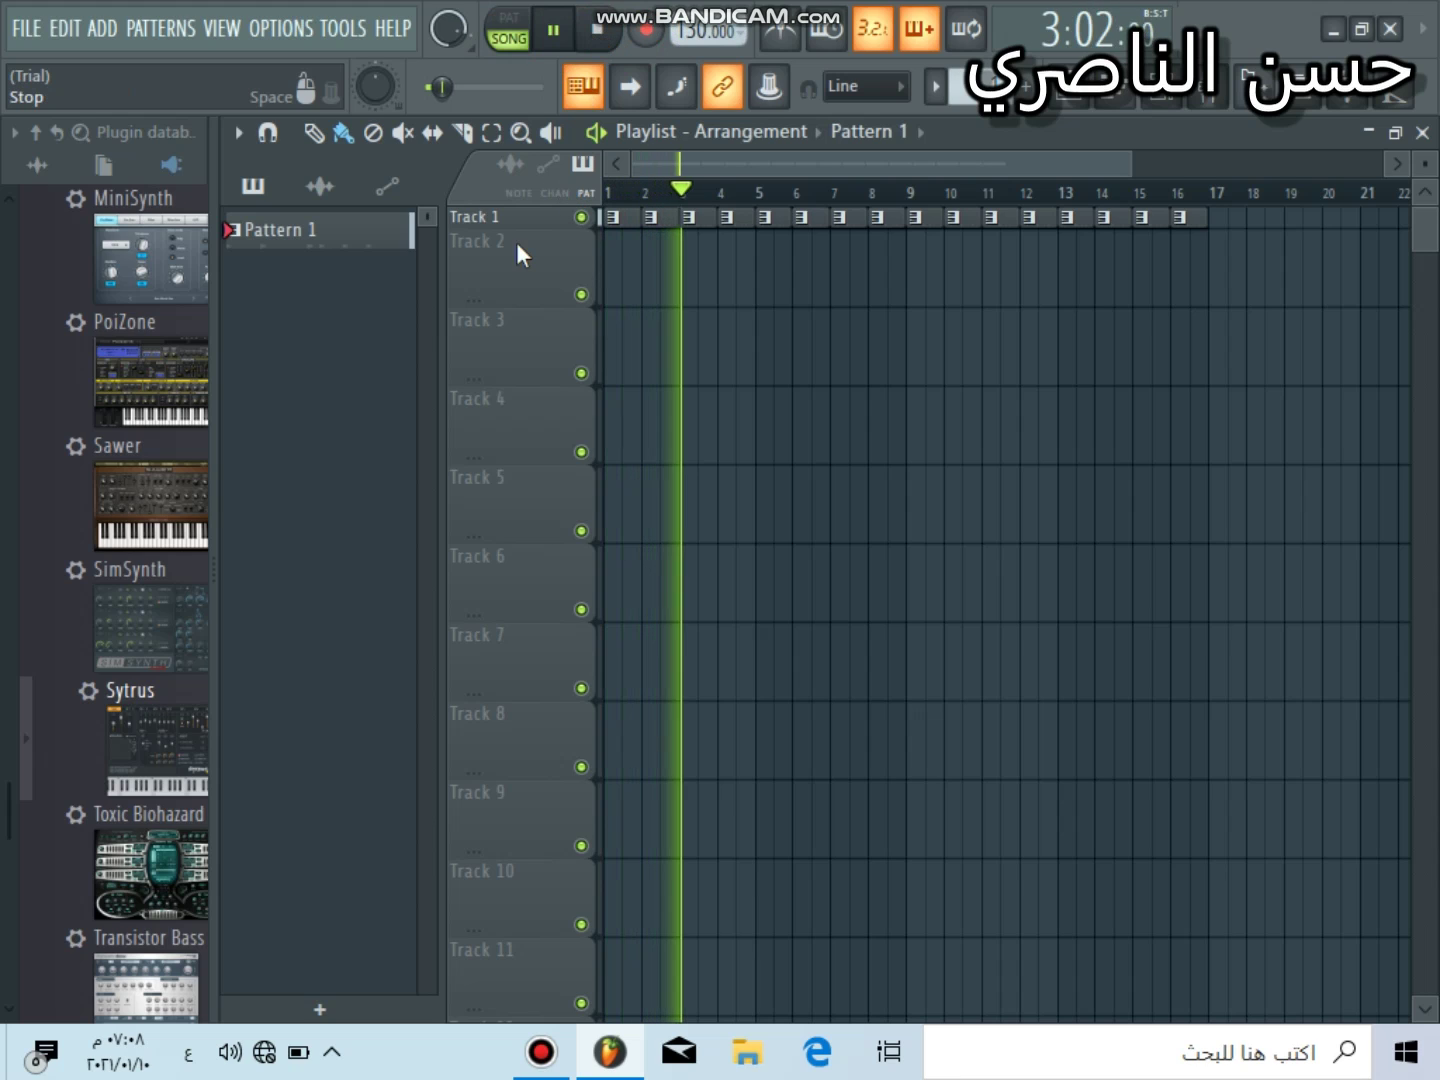
key("space")
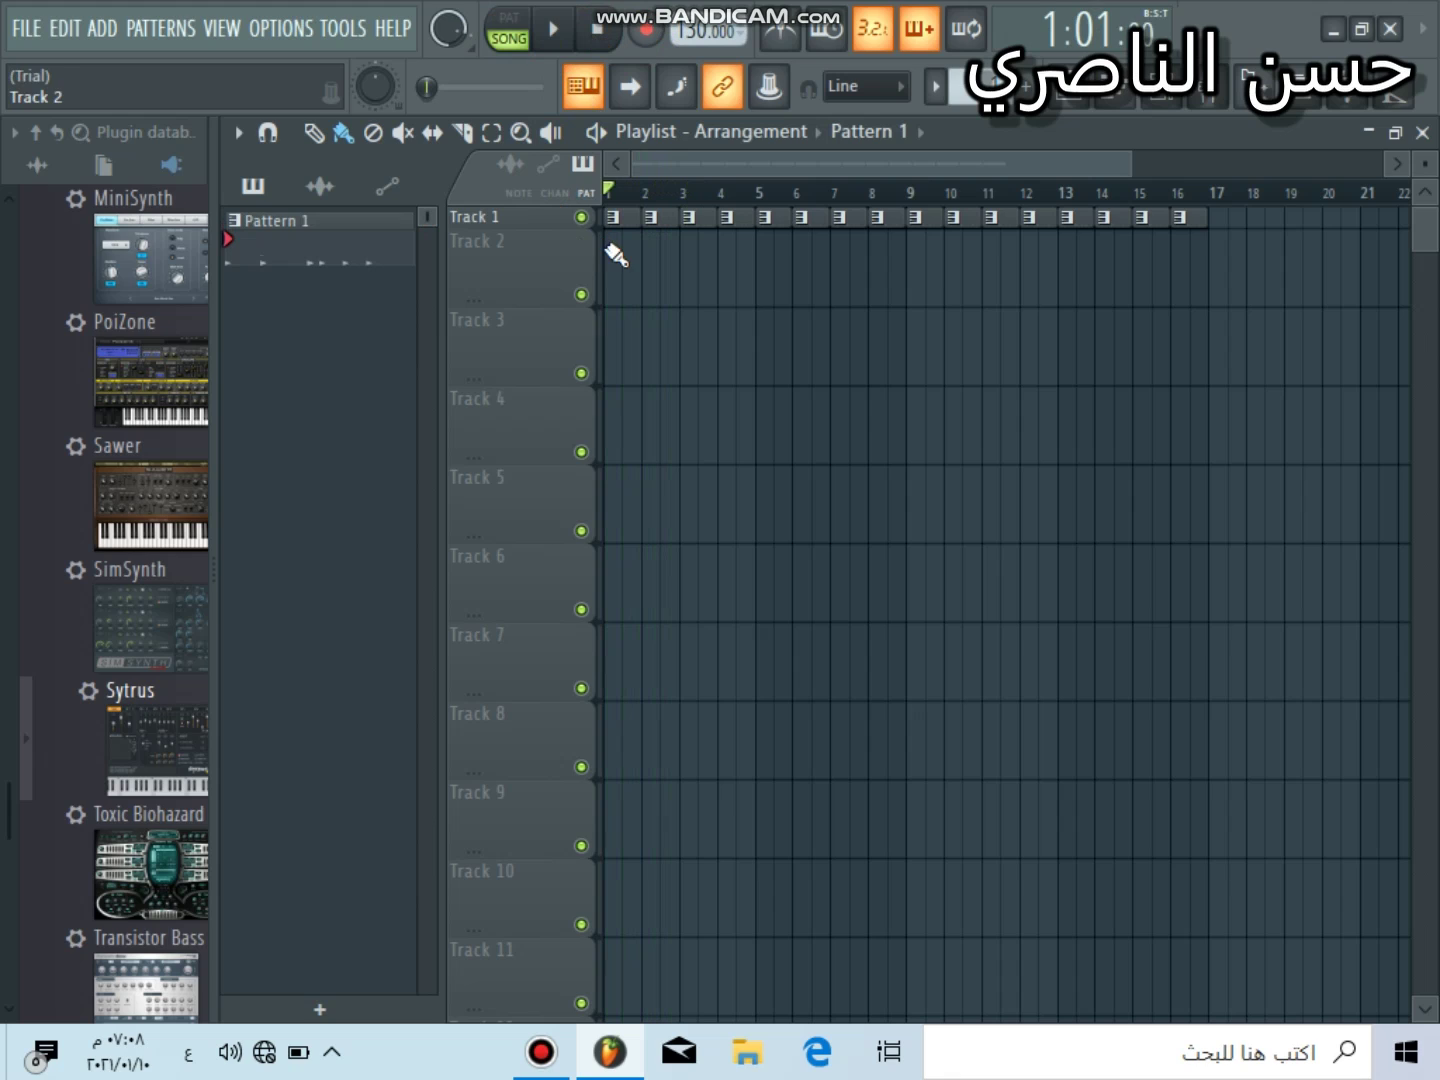
right_click(541, 264)
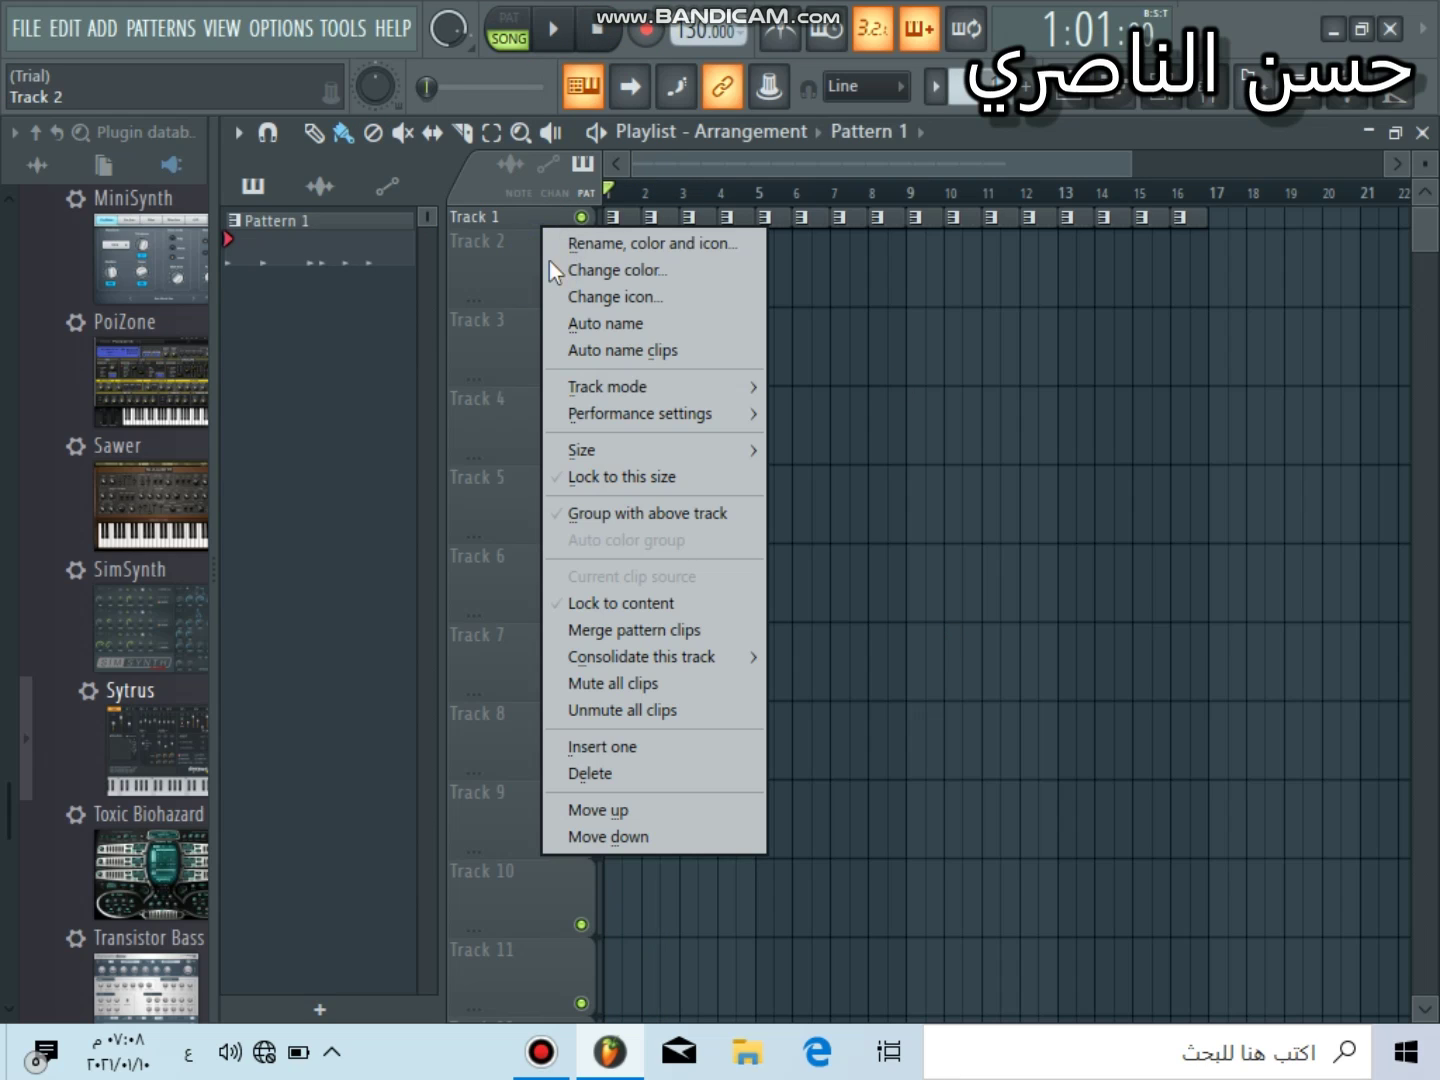
left_click(508, 265)
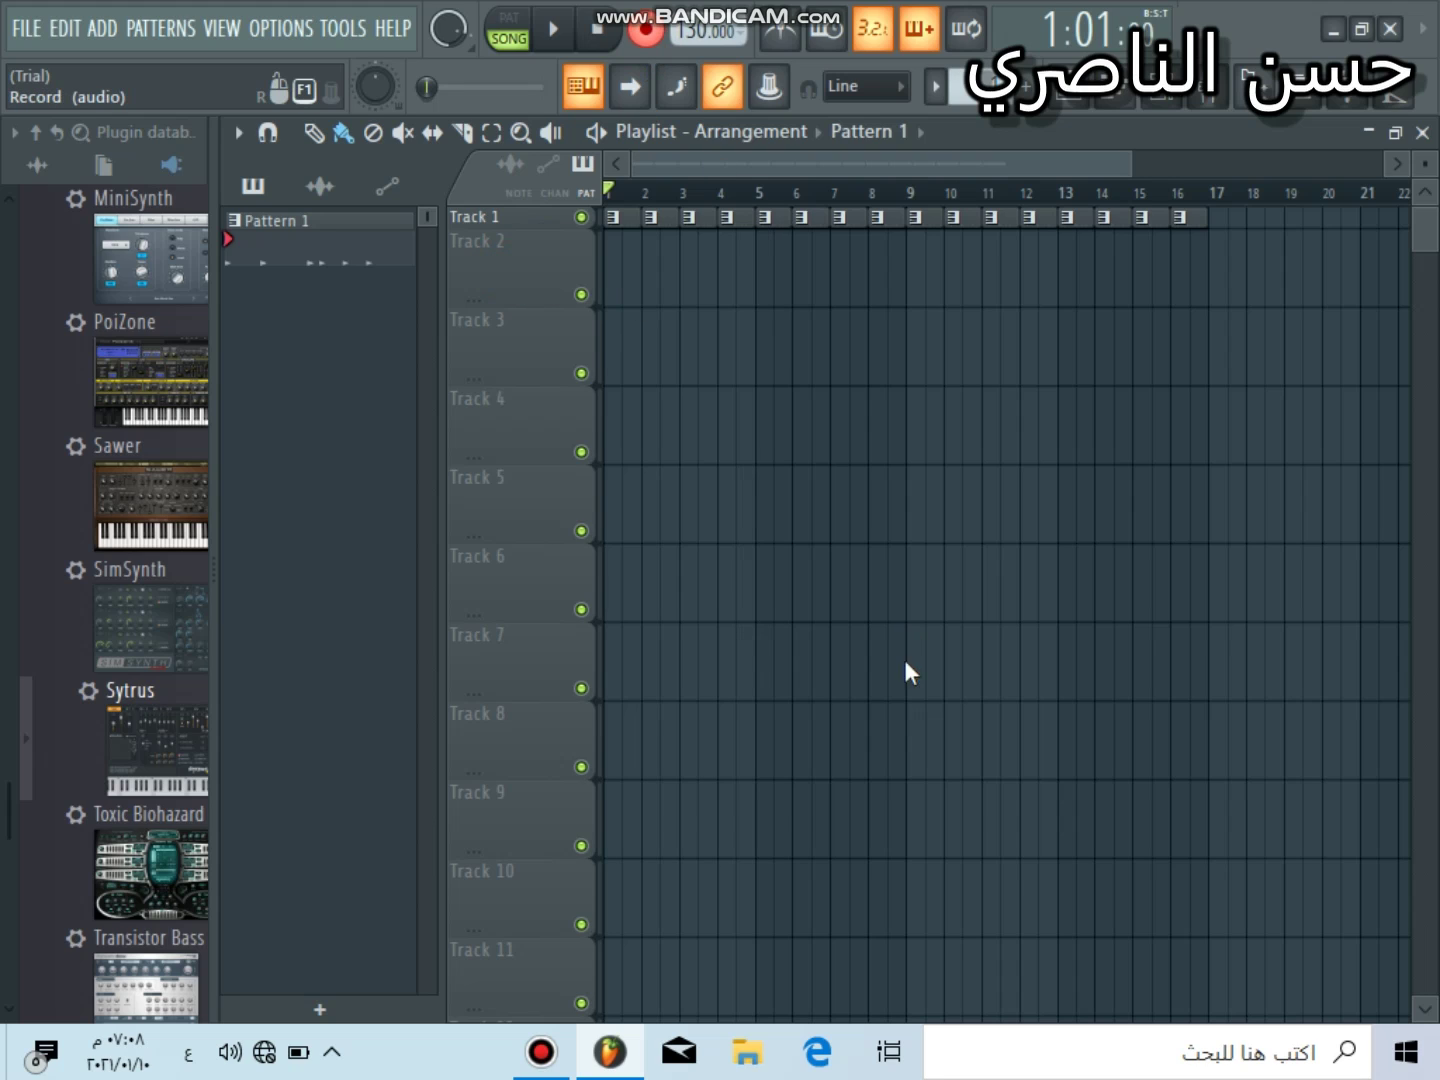
key("r")
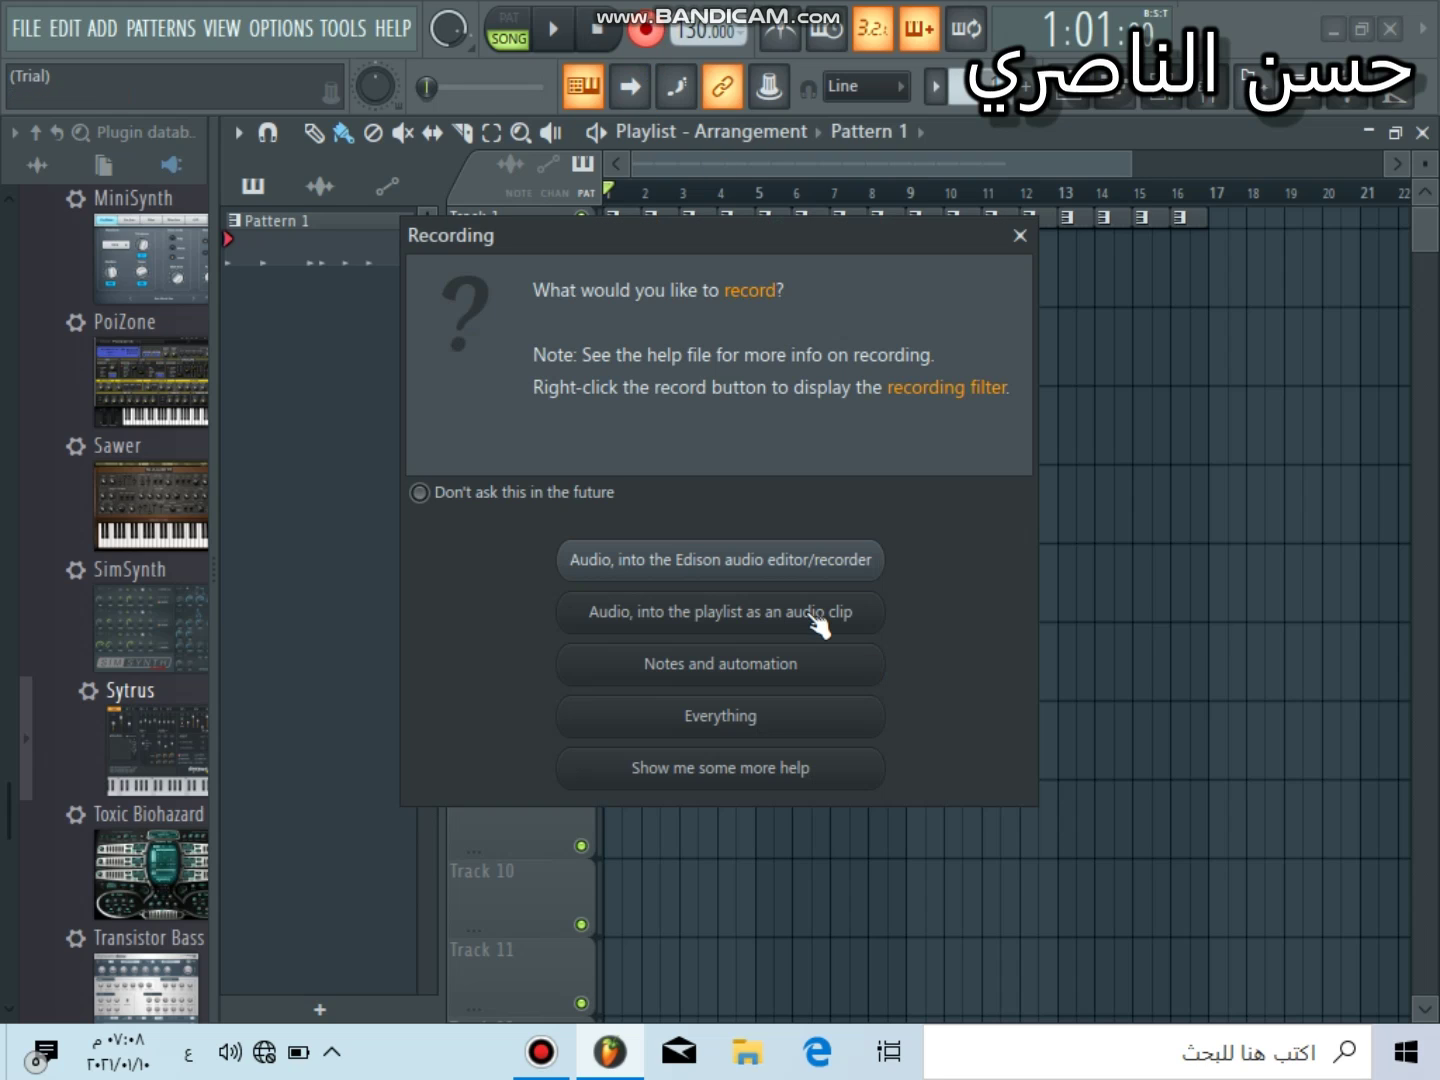
key("Escape")
- Enable Clips and toggle Audio in the recording filter
right_click(646, 33)
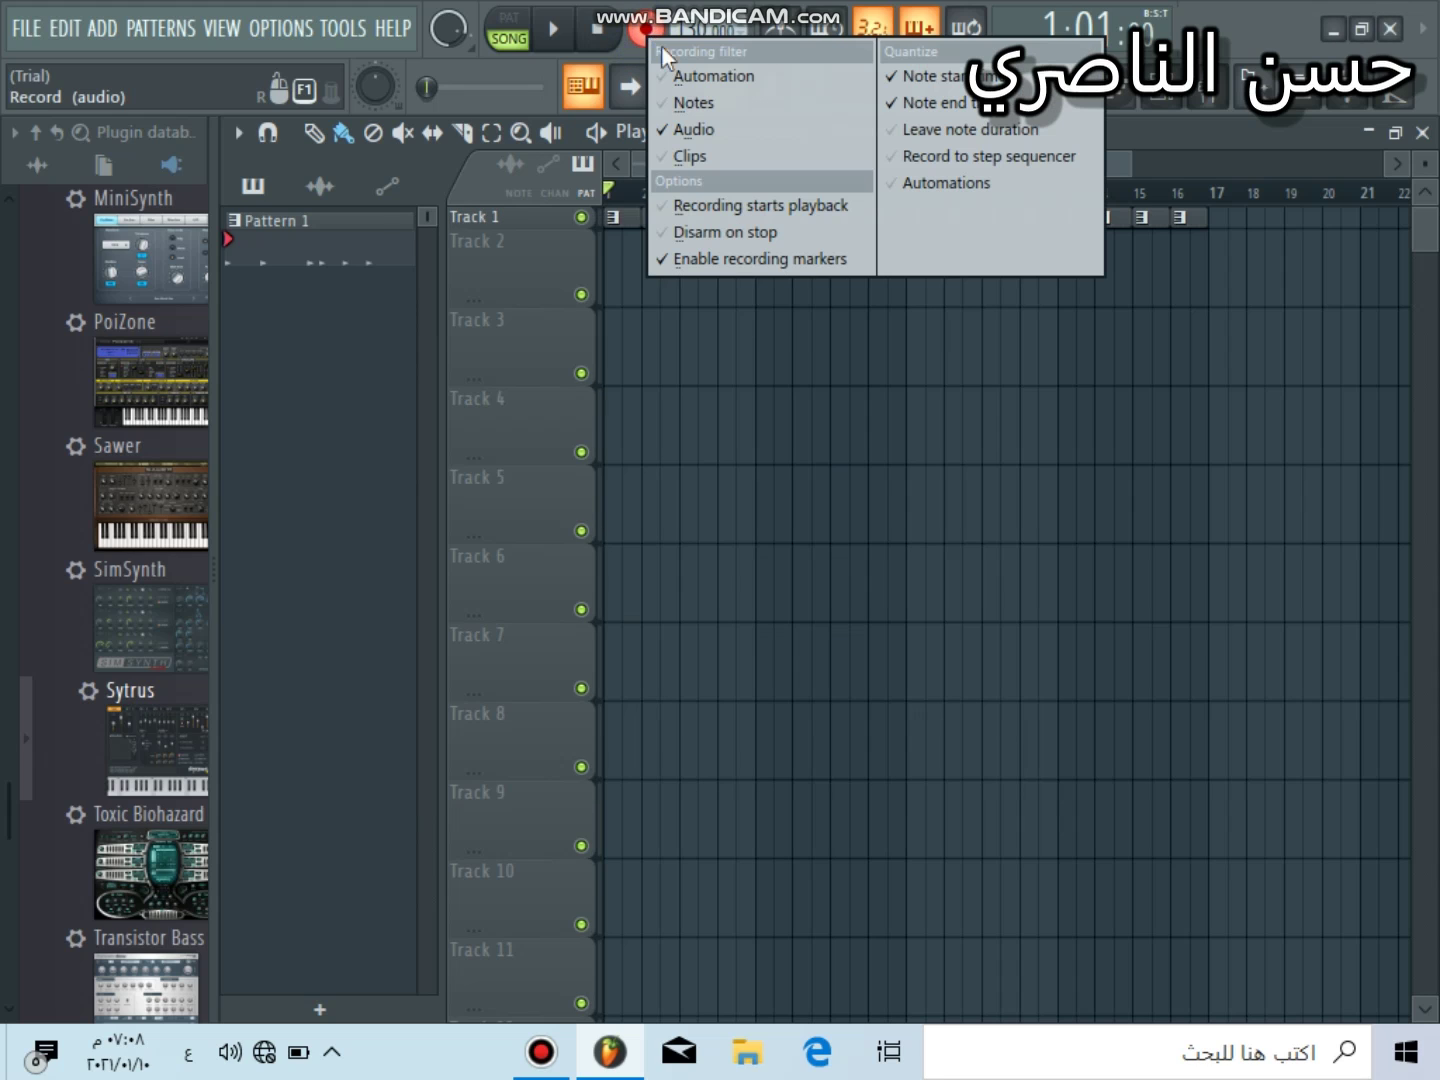
left_click(709, 151)
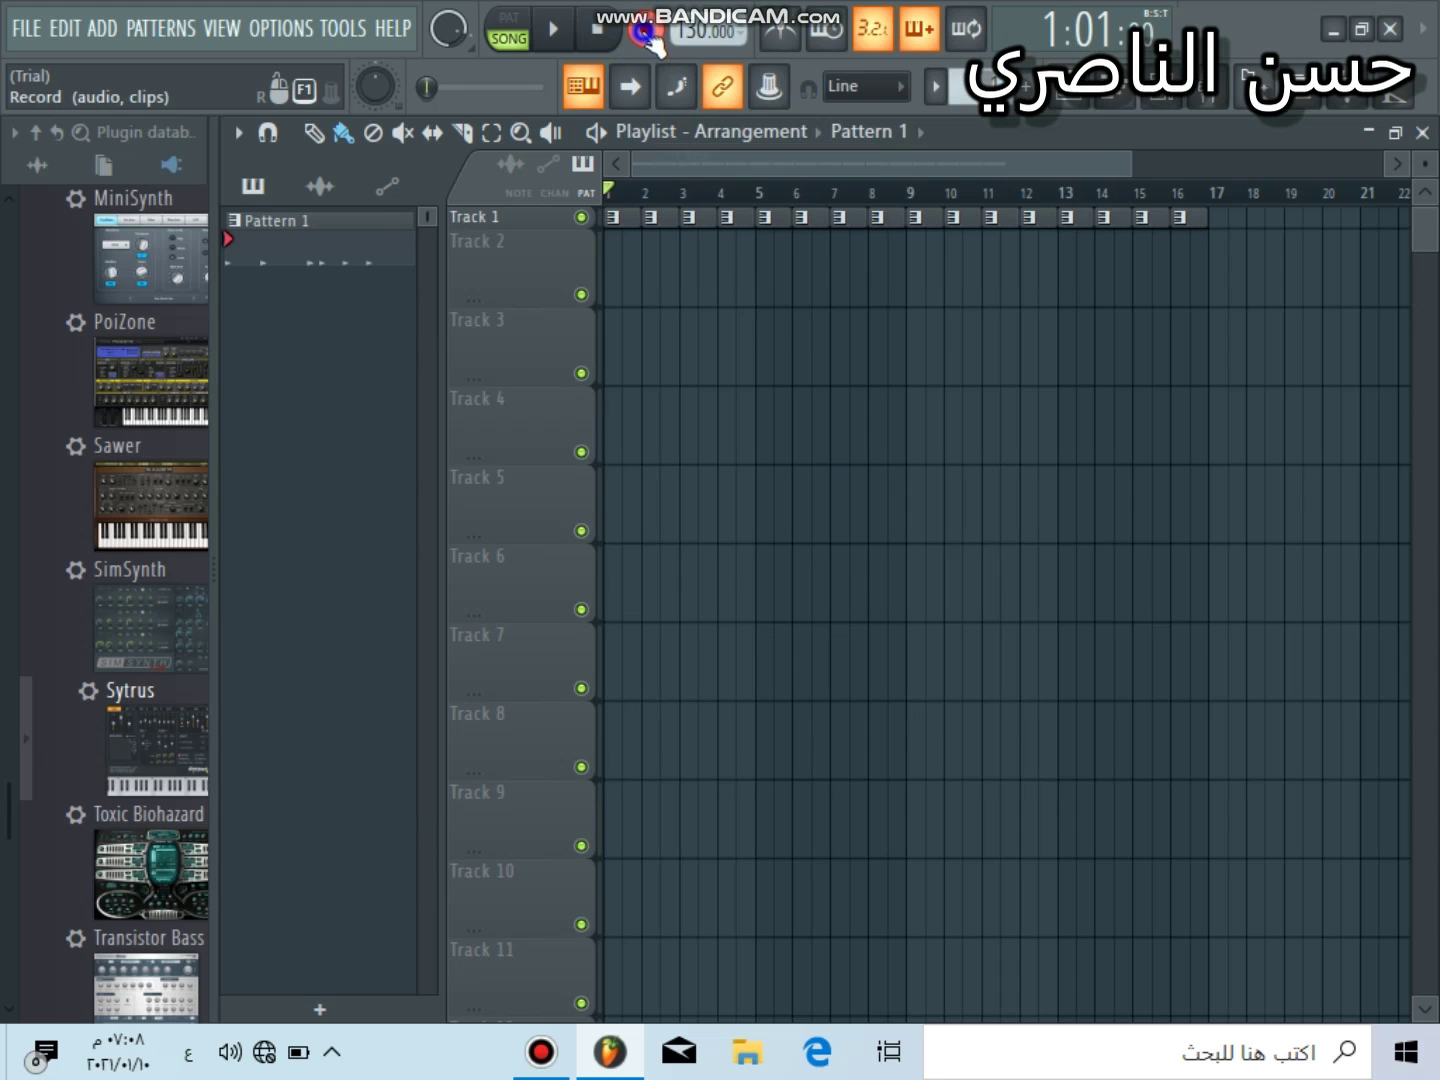
right_click(645, 32)
left_click(698, 126)
- Try to record audio into the playlist as an audio clip with the audio input set to (none)
key("r")
left_click(781, 614)
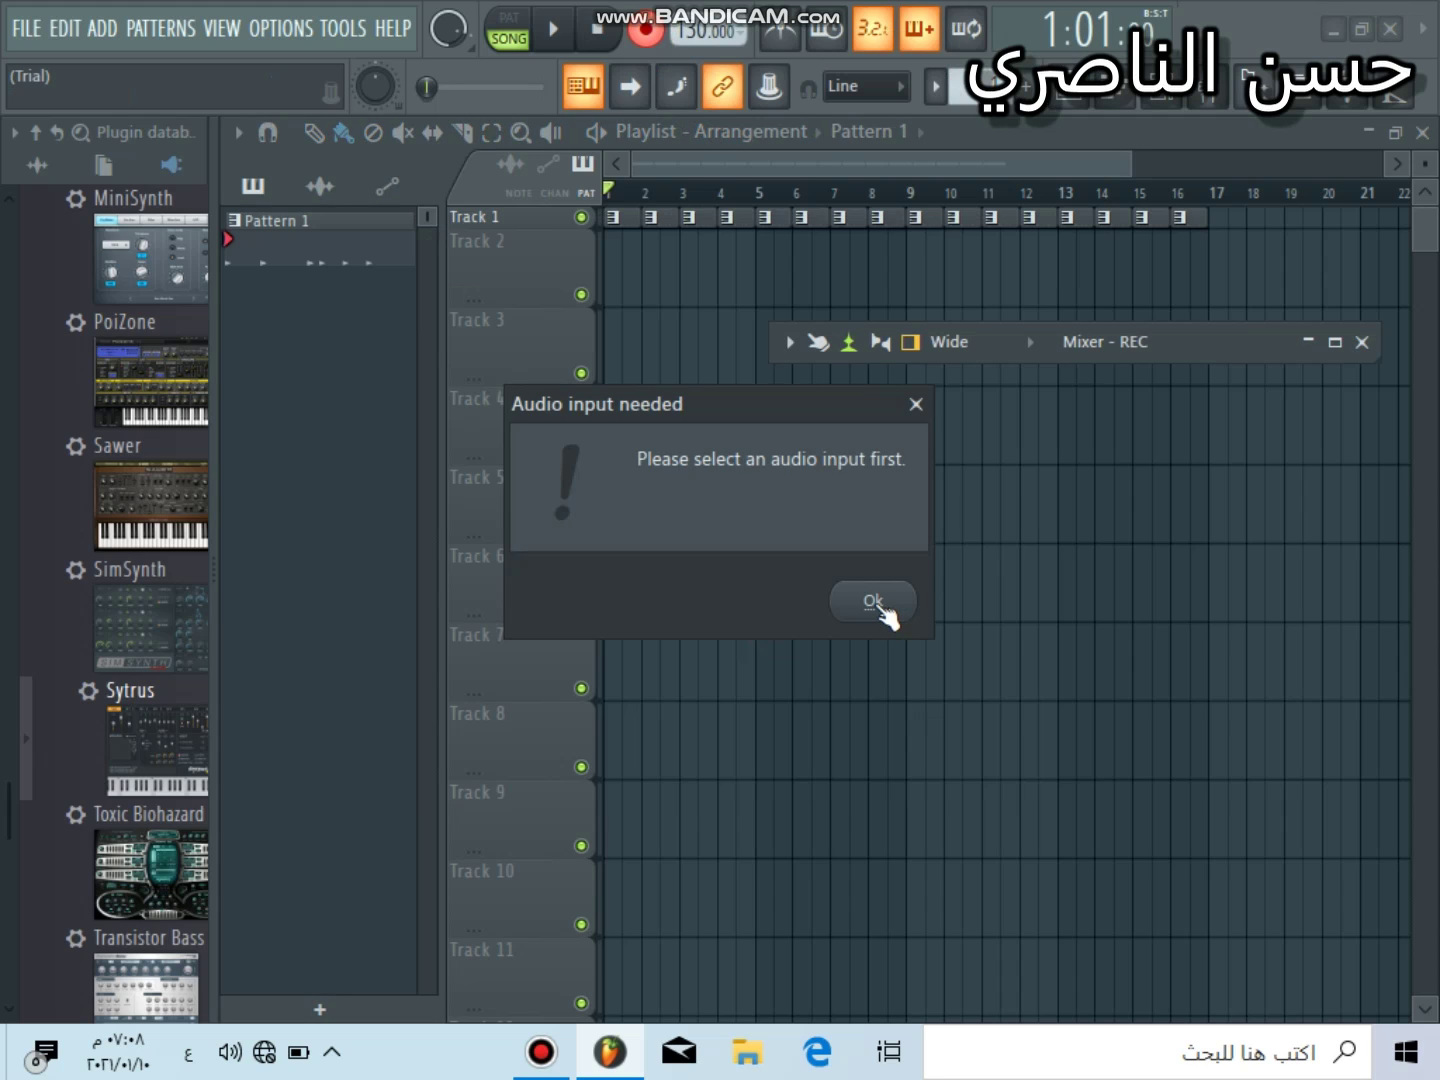
left_click(843, 582)
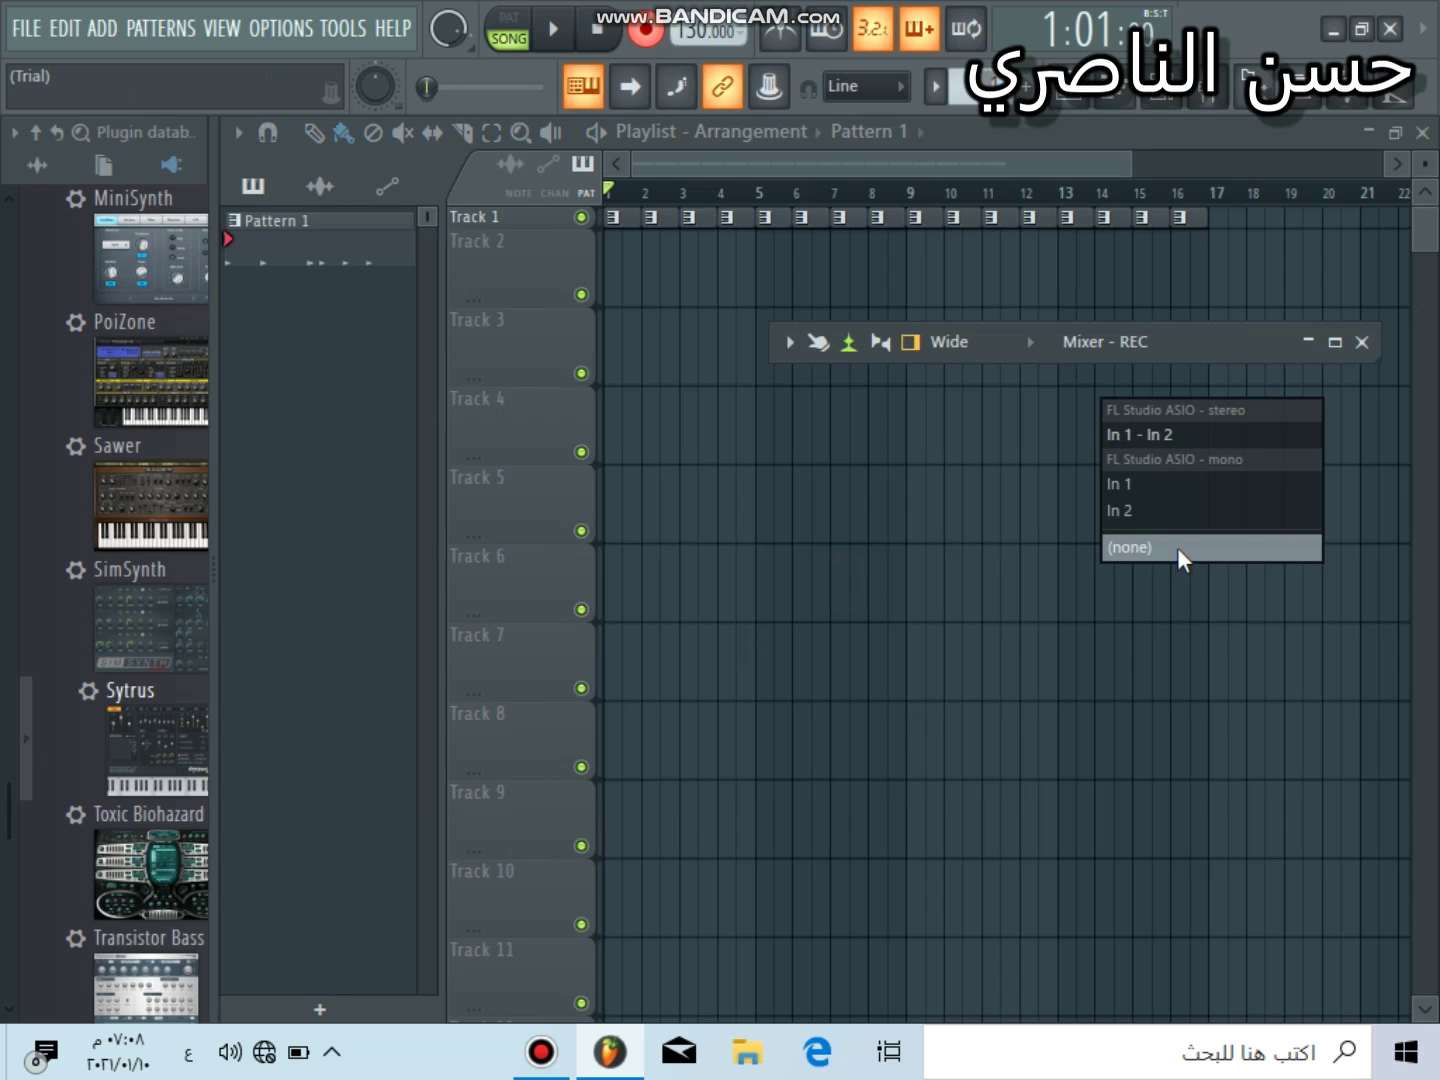
left_click(1157, 547)
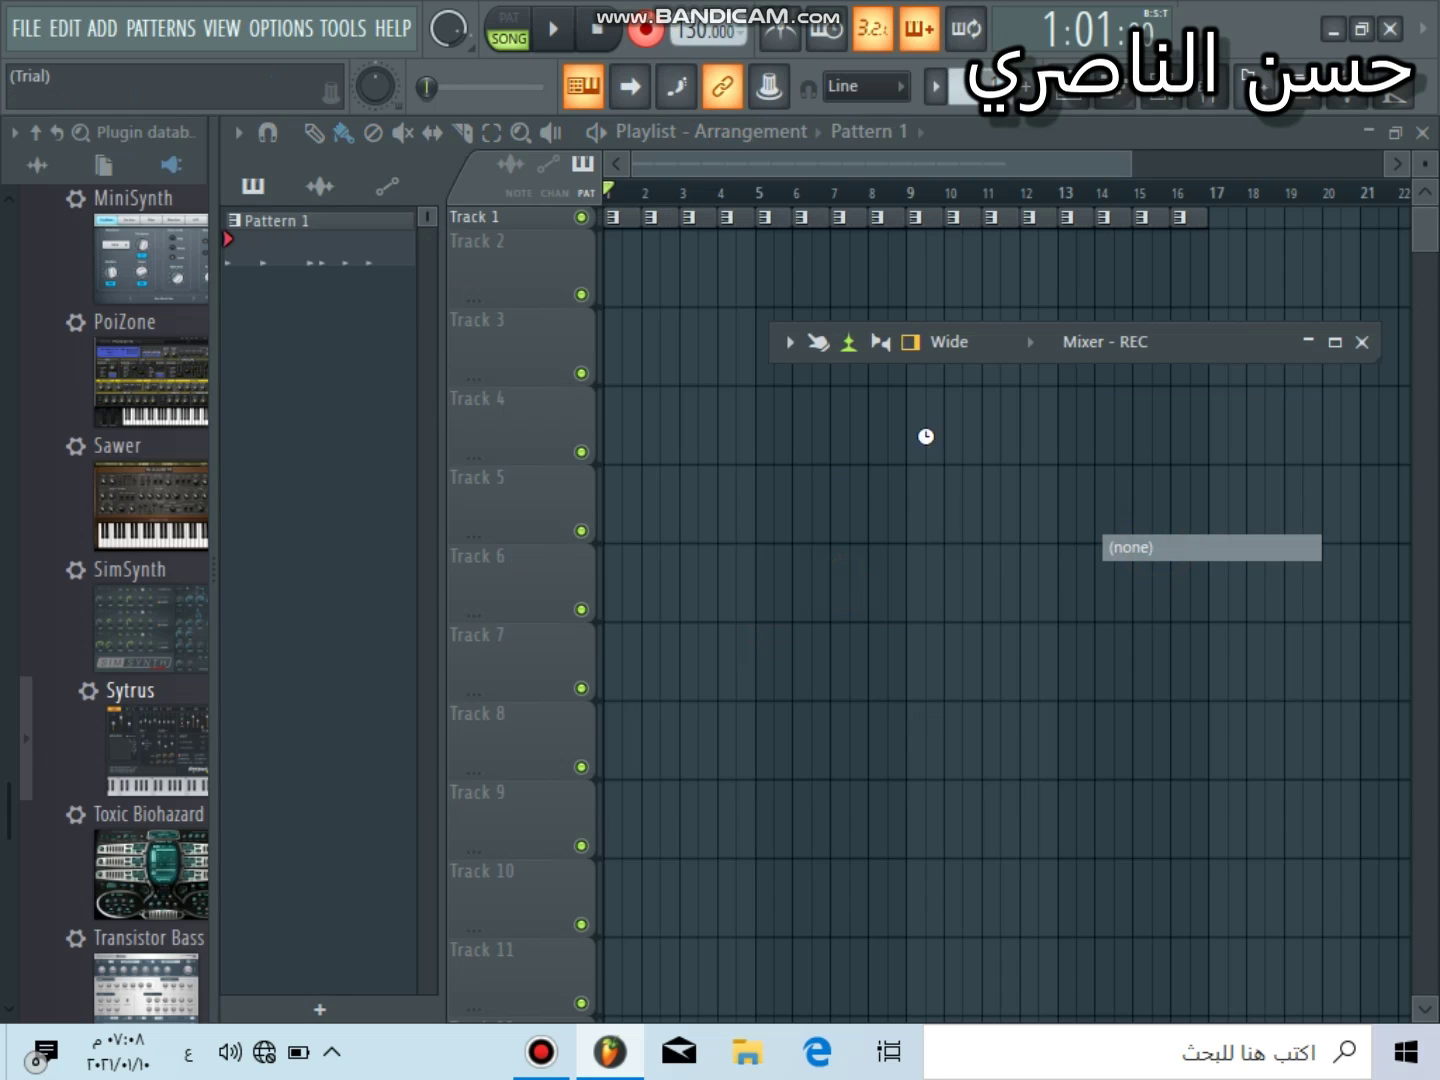
- Perform a short test melody using notes such as G5, F5, E5 and A5, stop recording and play the arrangement back
key("b")
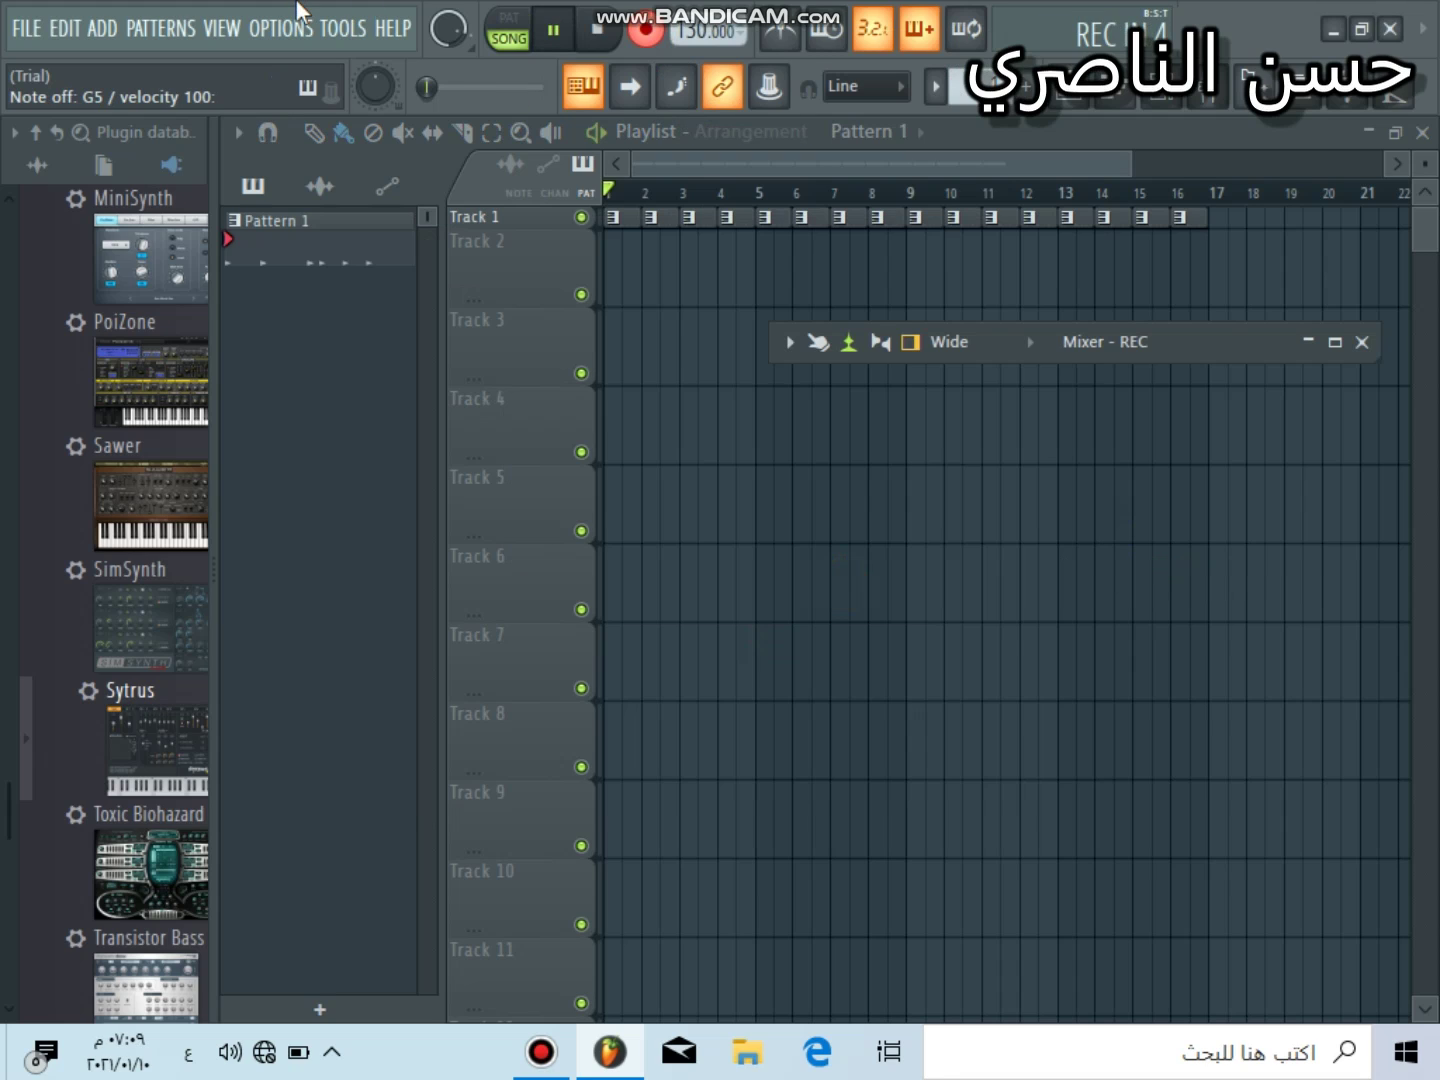
key("v")
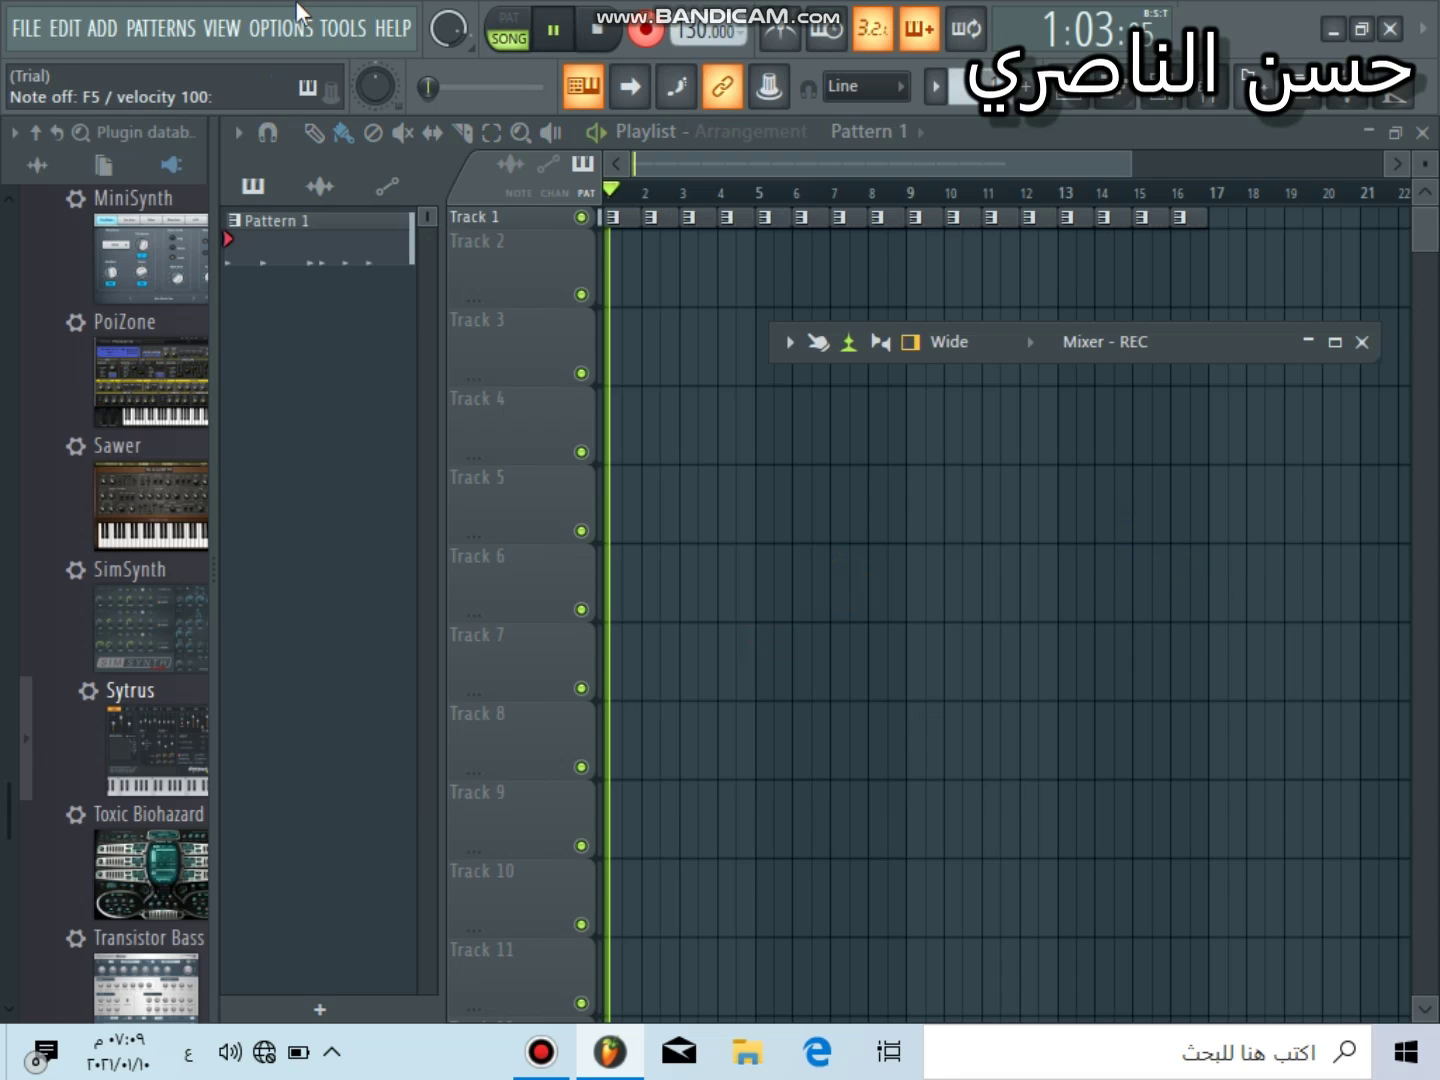
key("c")
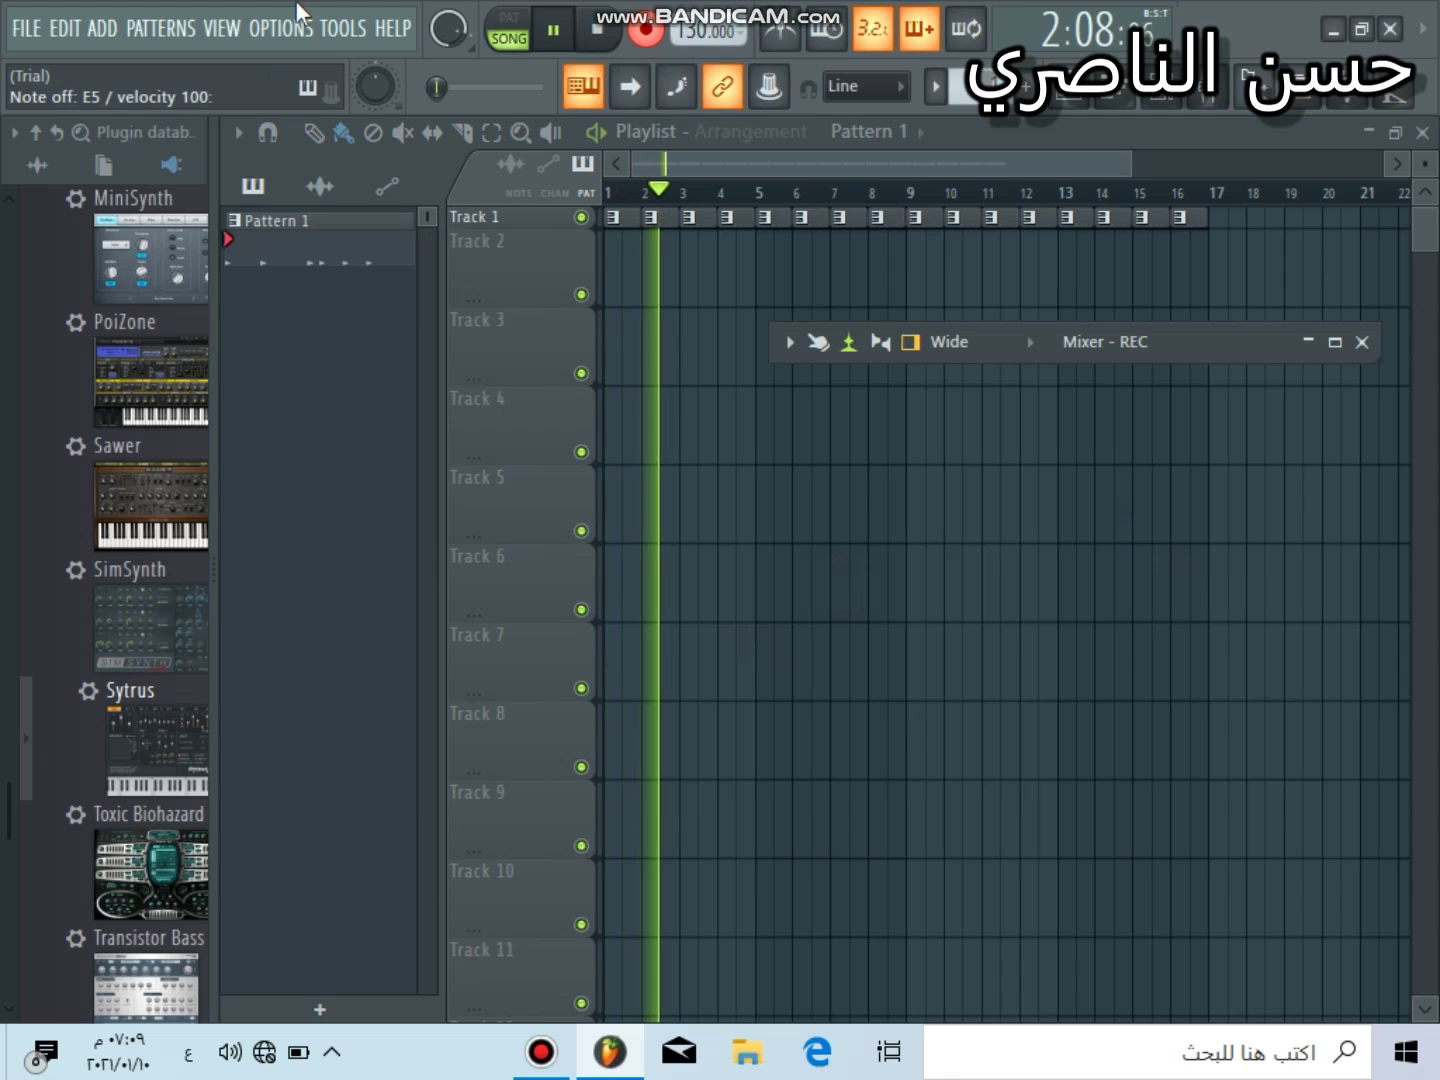
key("x")
key("v")
key("n")
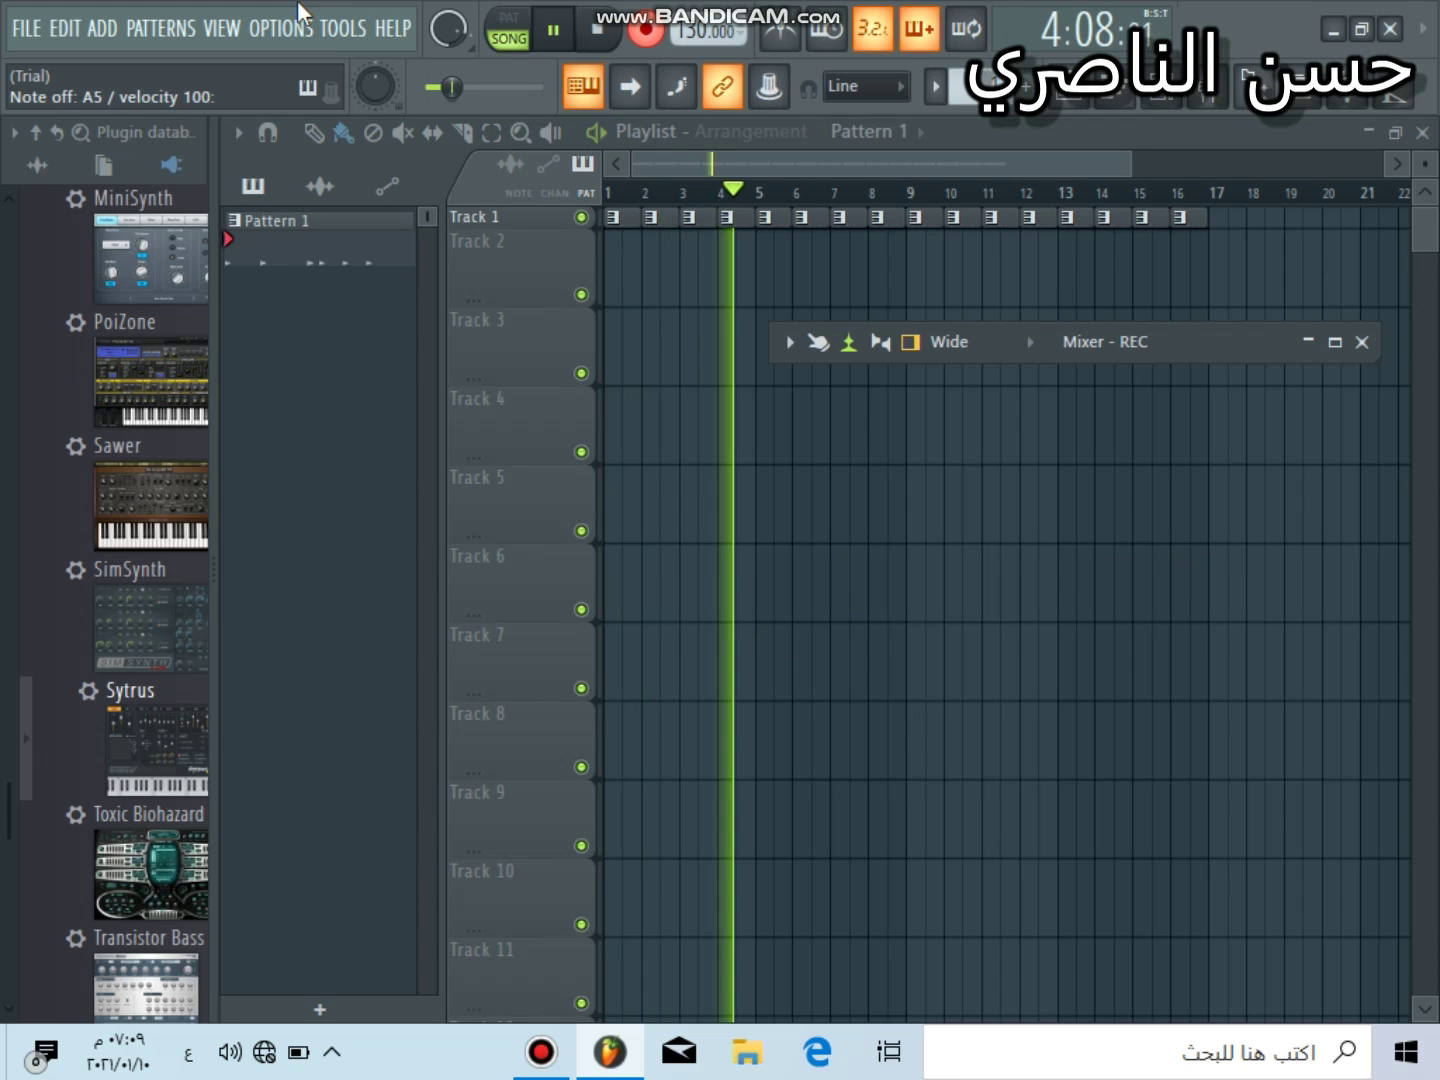
key("v")
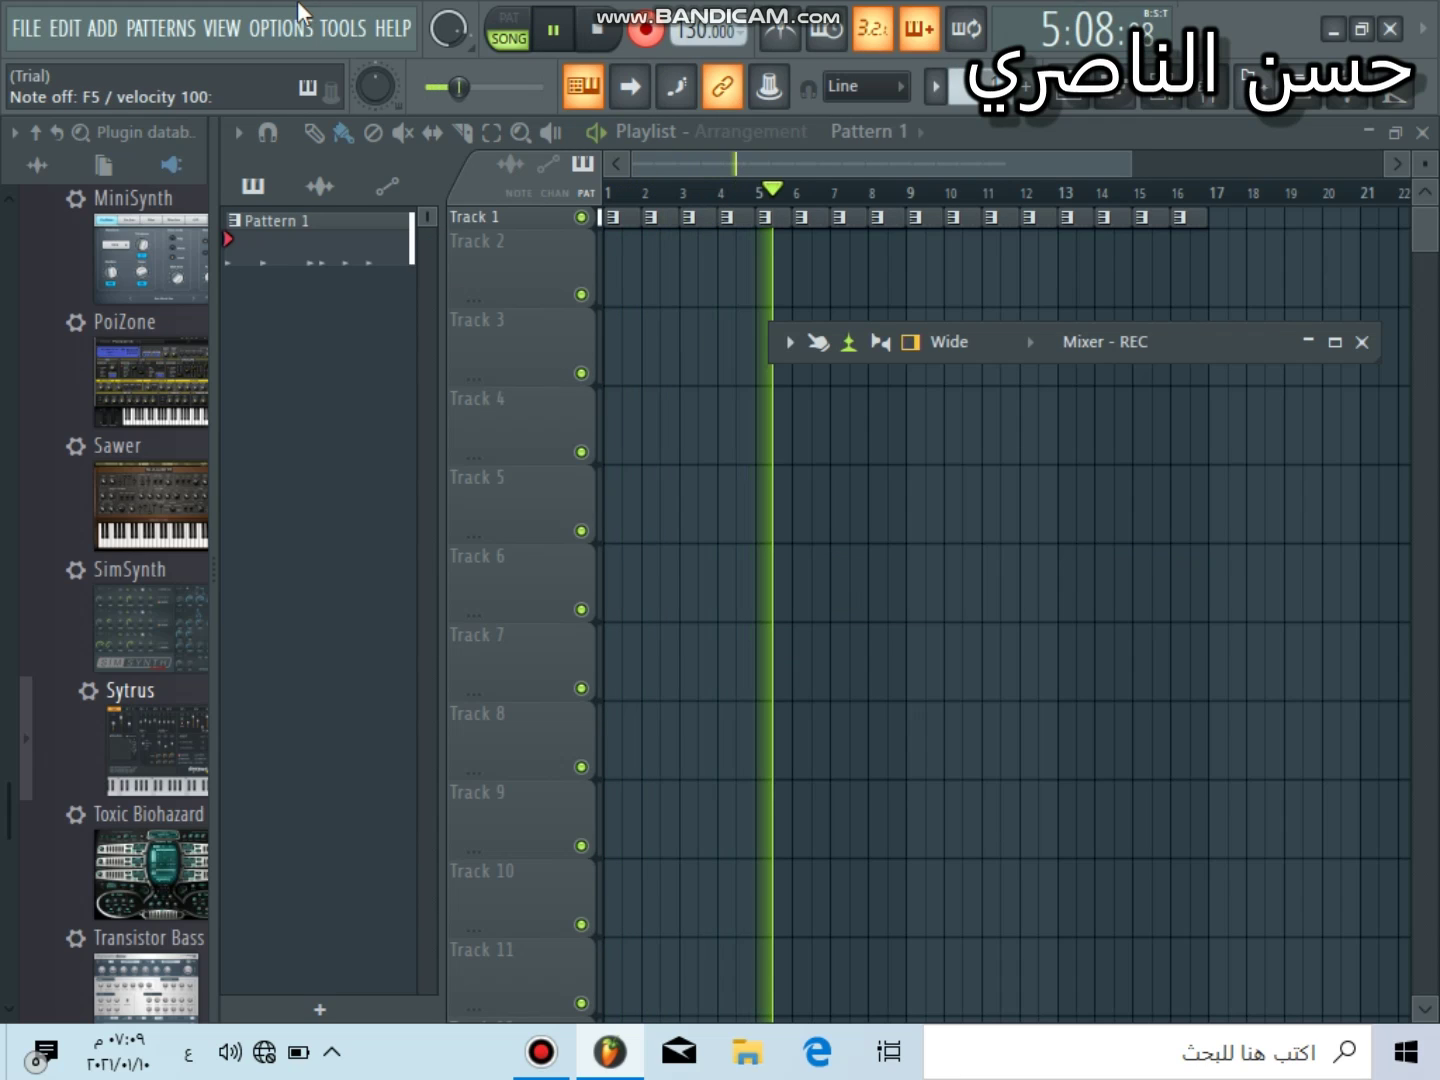
key("n")
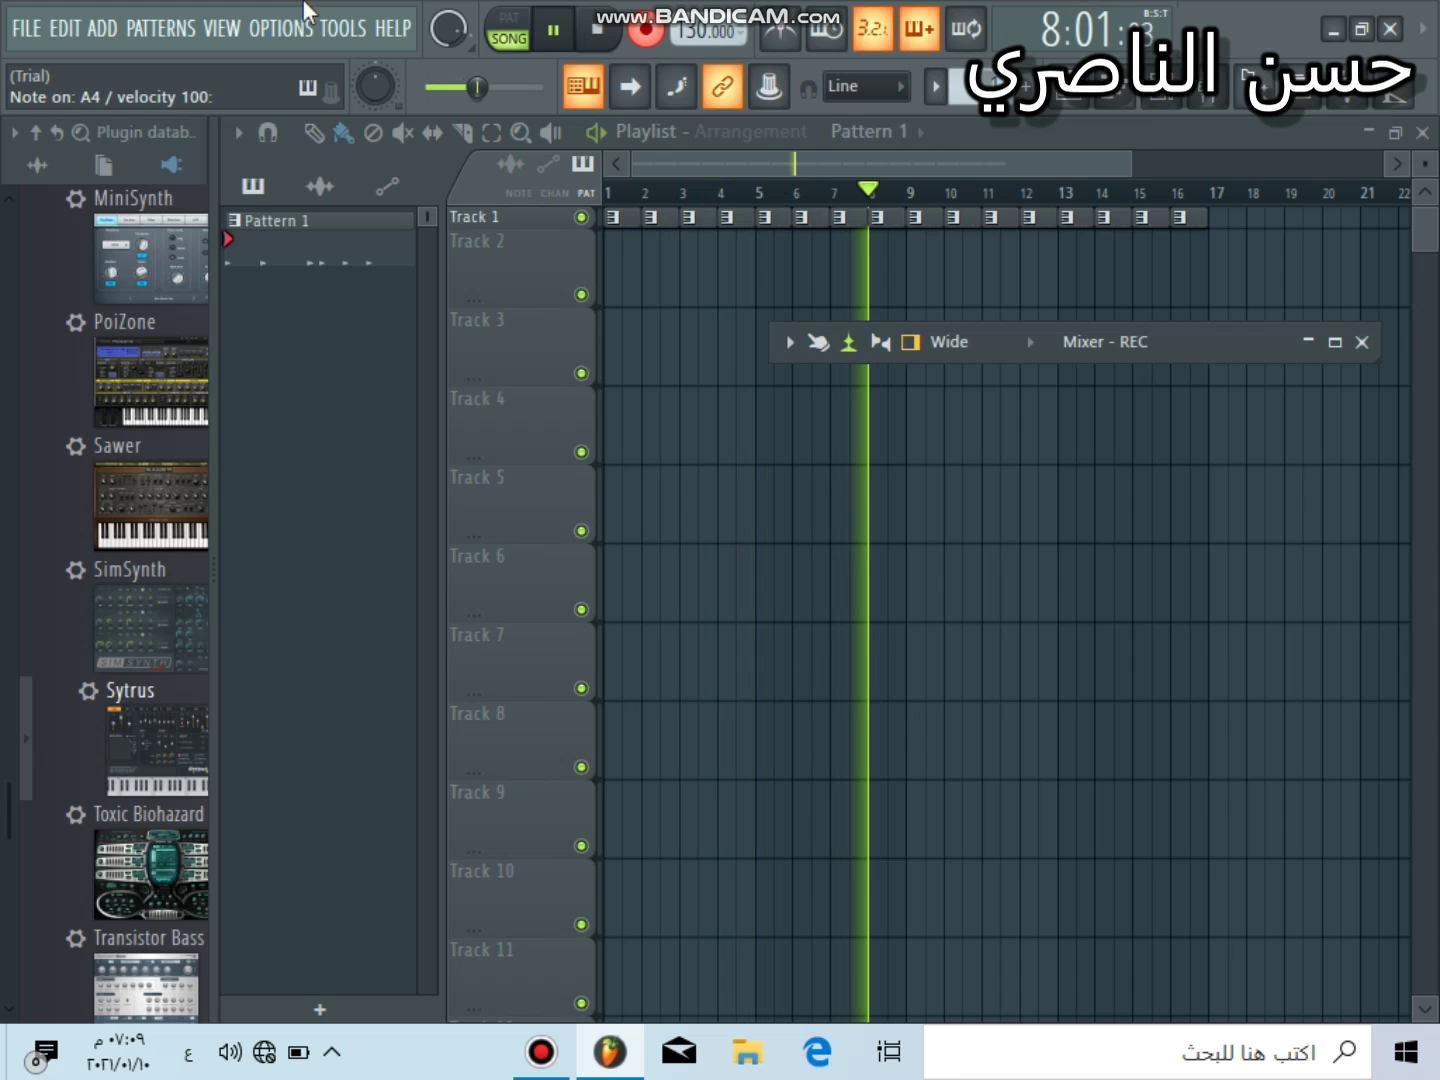
key("c")
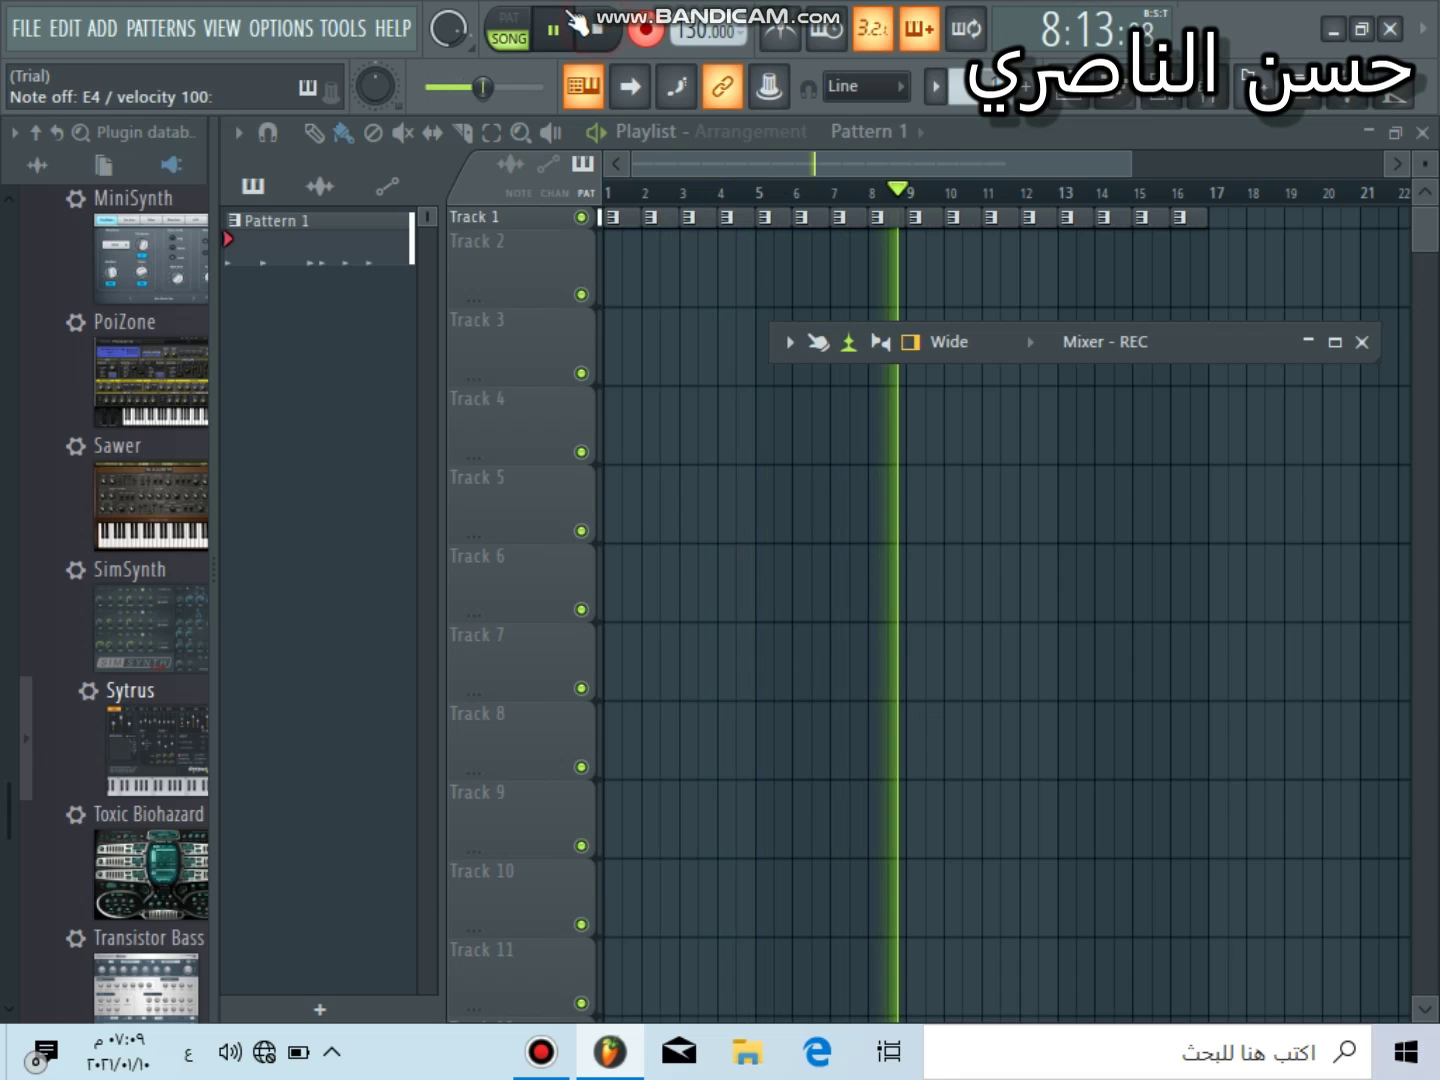
left_click(594, 32)
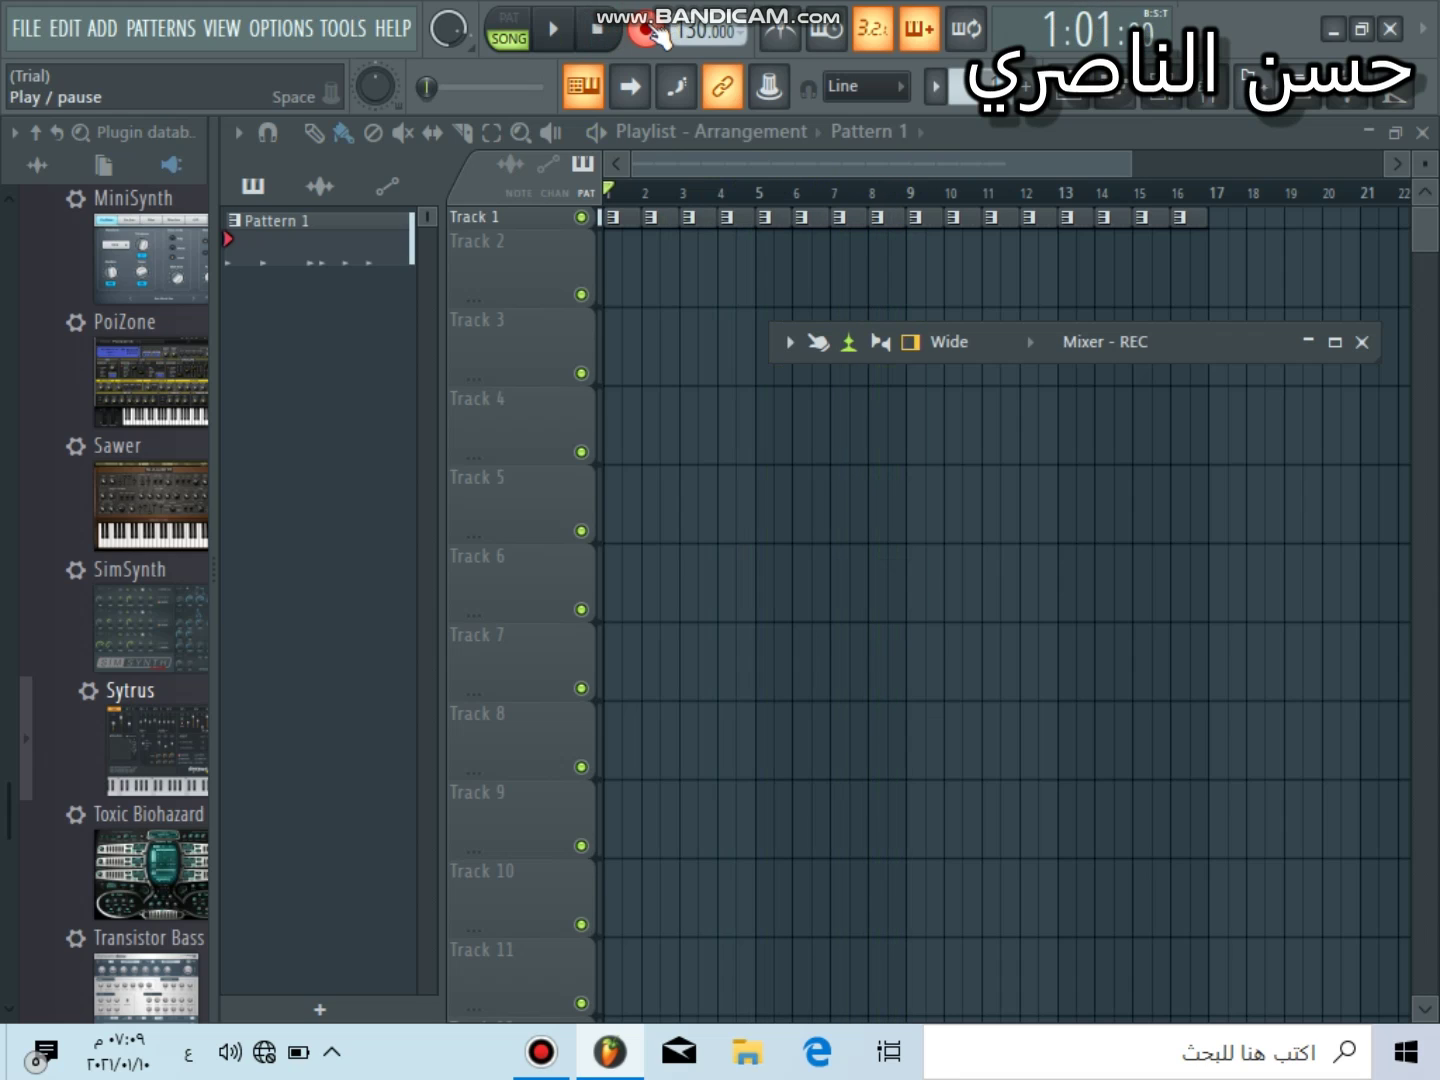
left_click(561, 31)
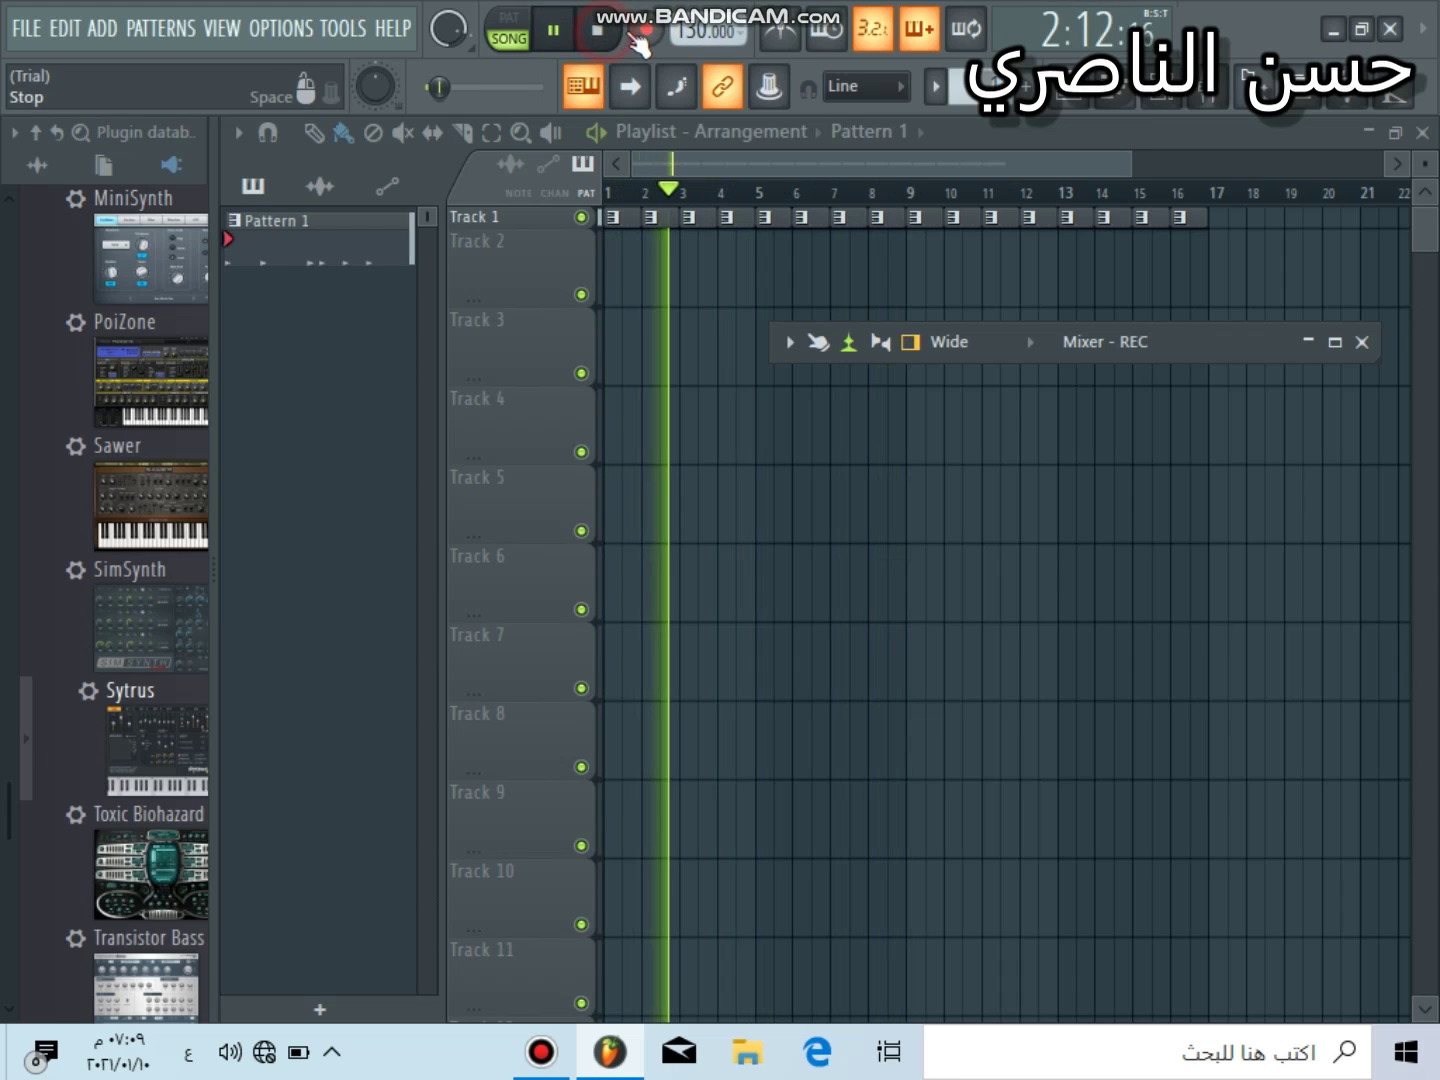
left_click(602, 36)
- Start recording audio into the playlist as an audio clip using the stereo input In 1 - In 2
key("r")
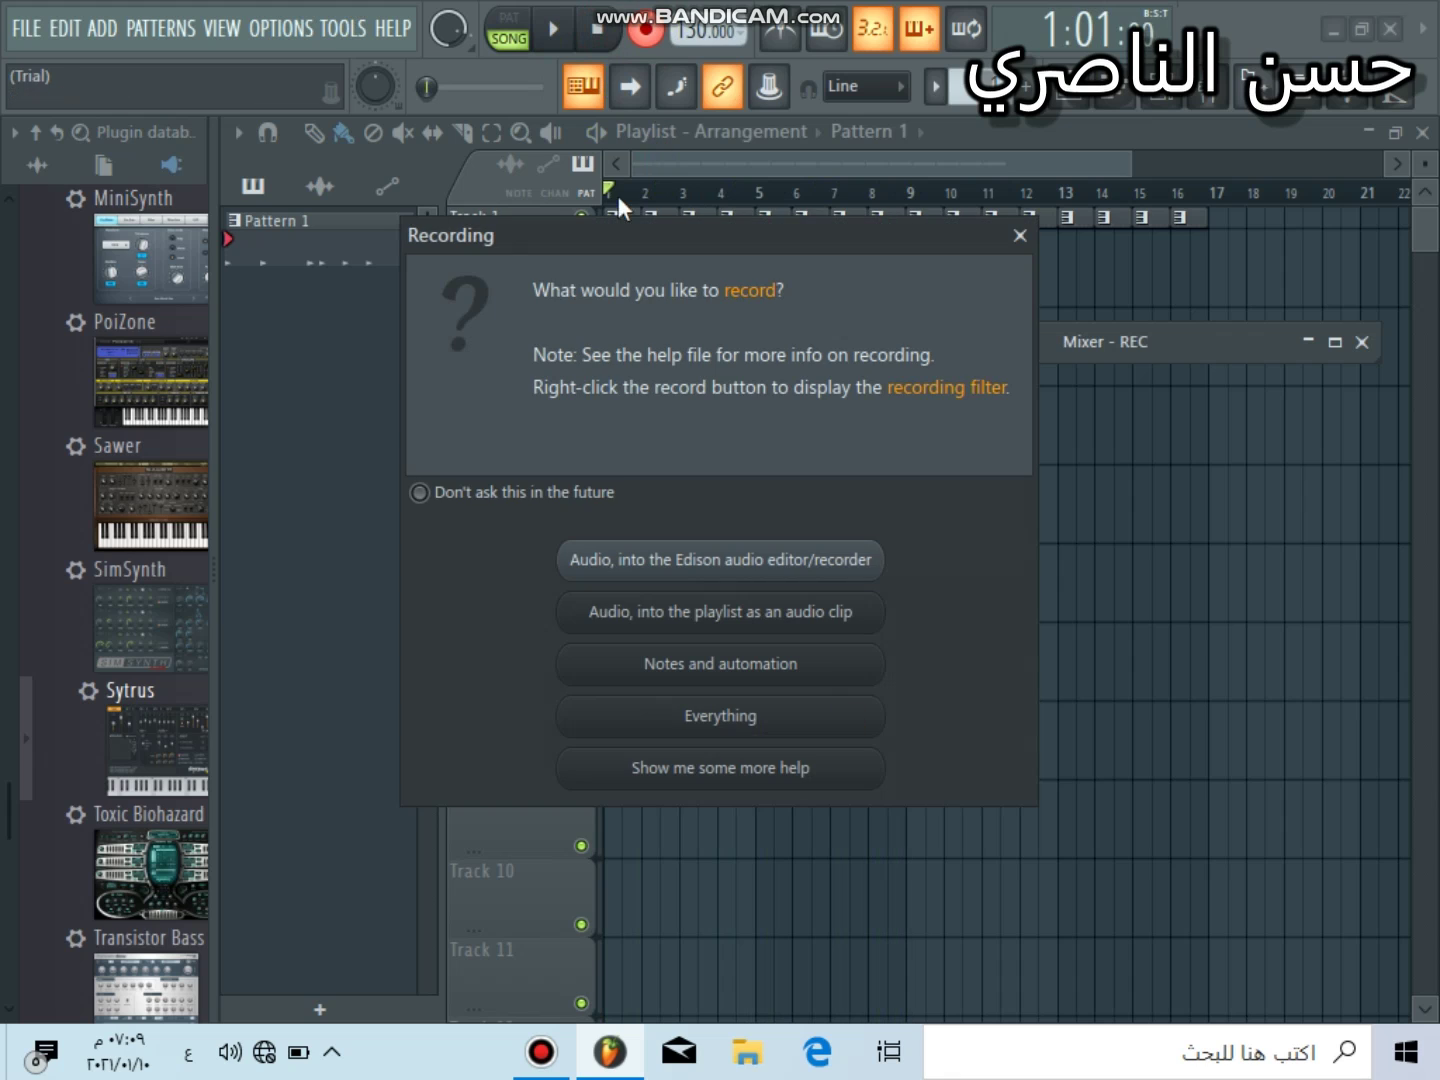
right_click(646, 36)
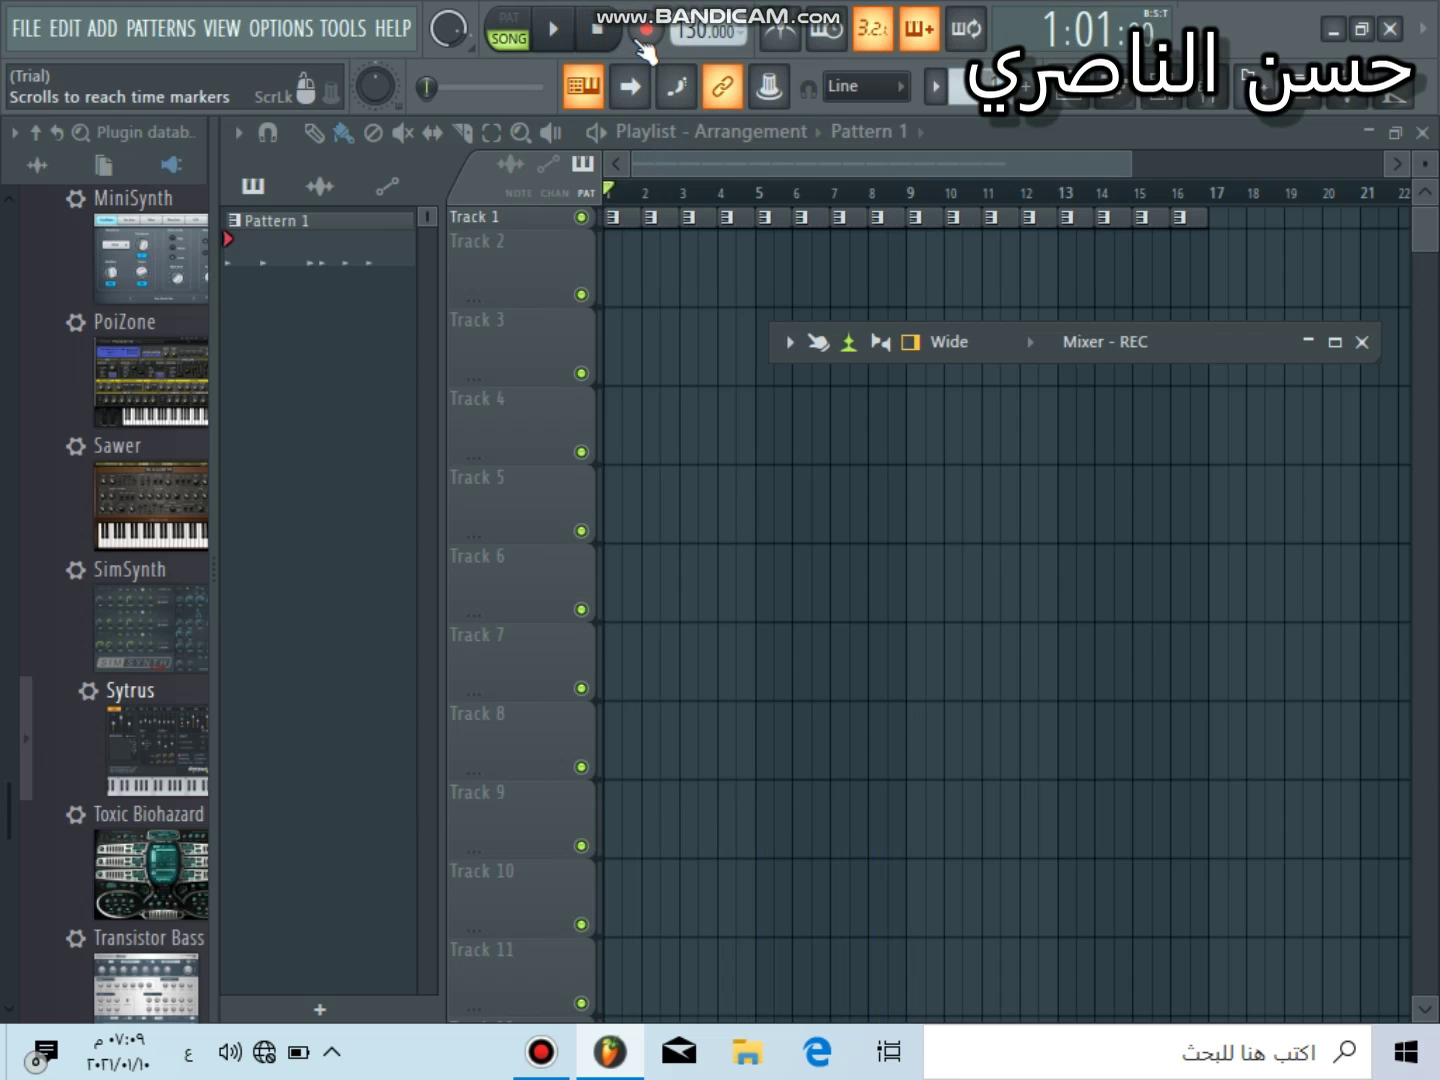
key("r")
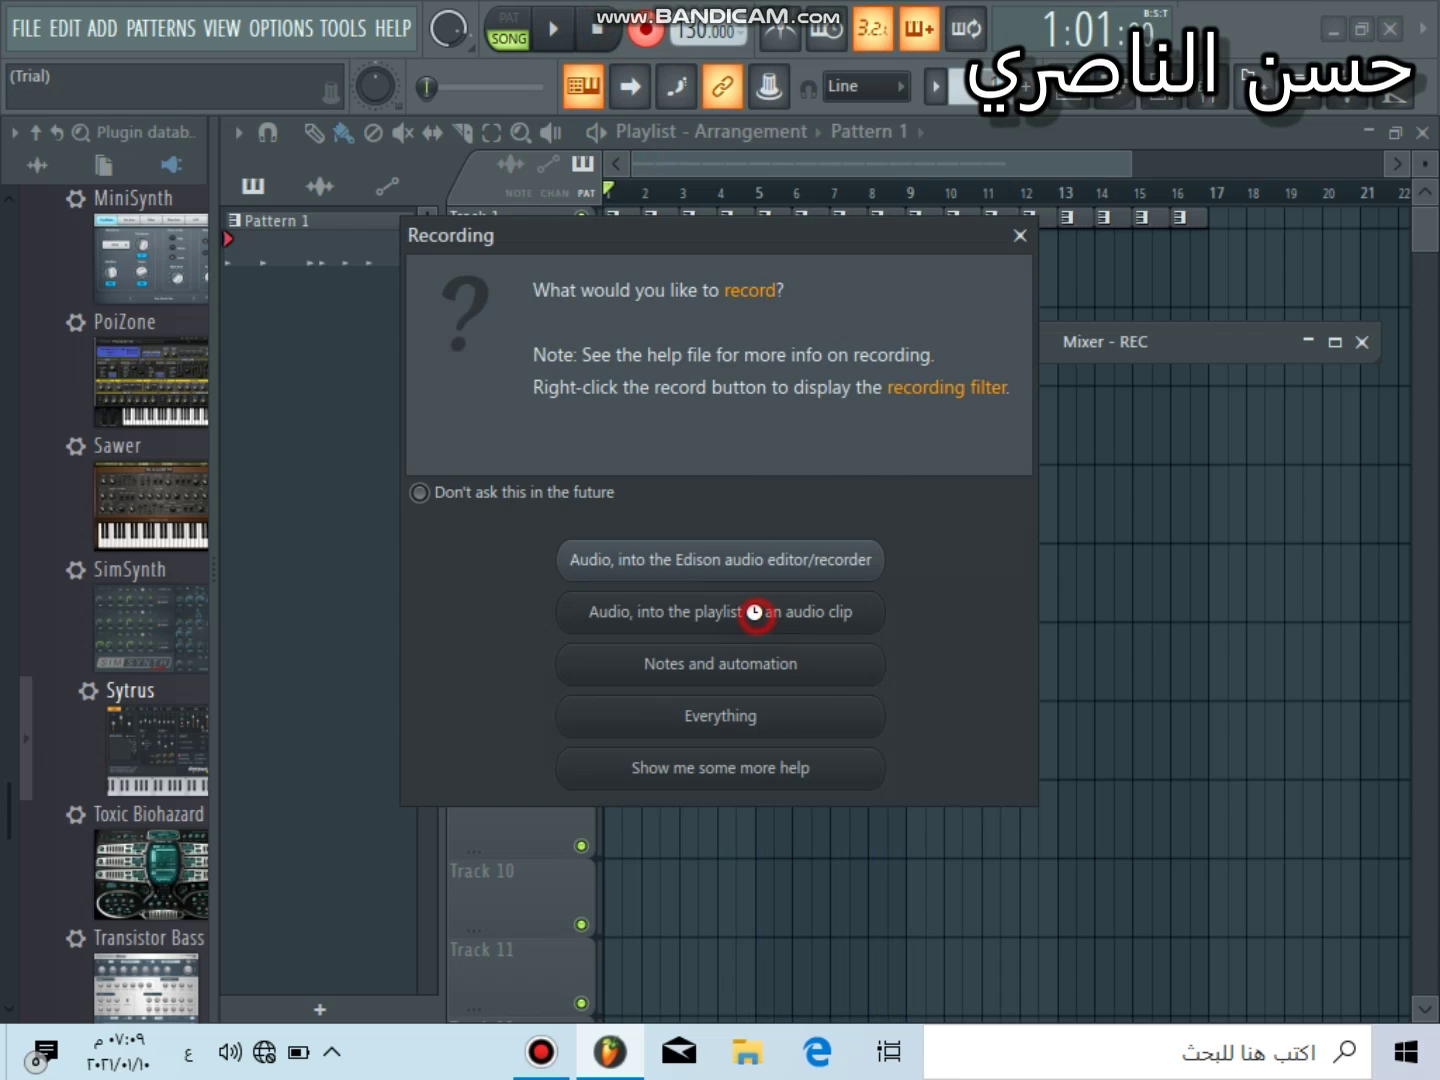
left_click(755, 613)
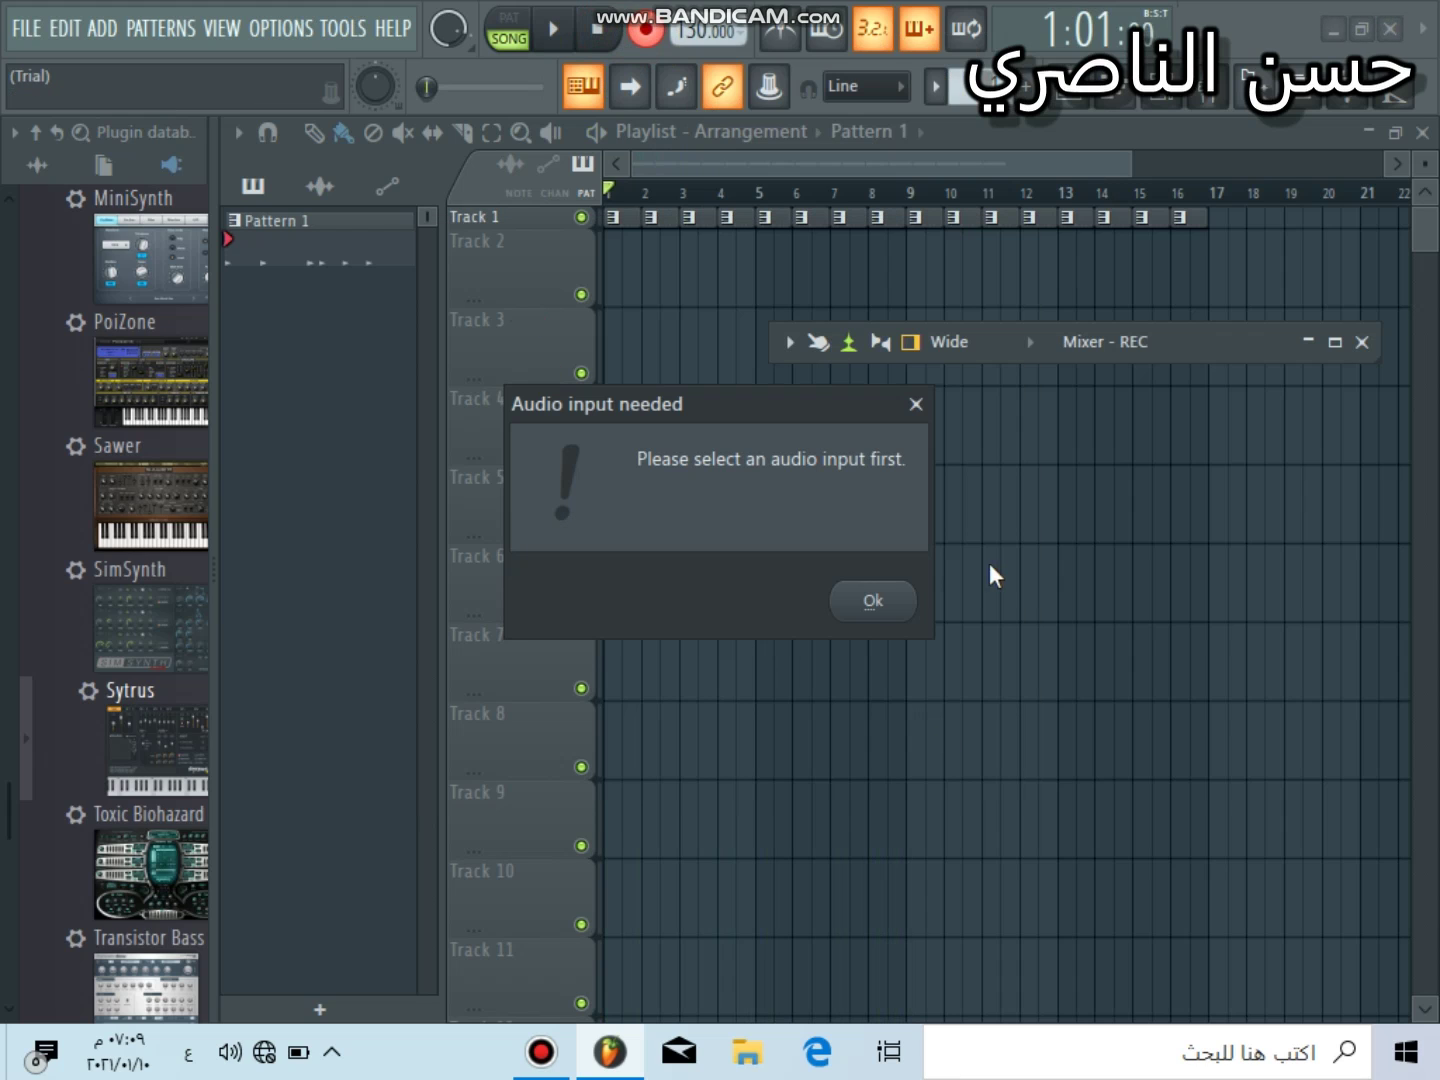
left_click(877, 604)
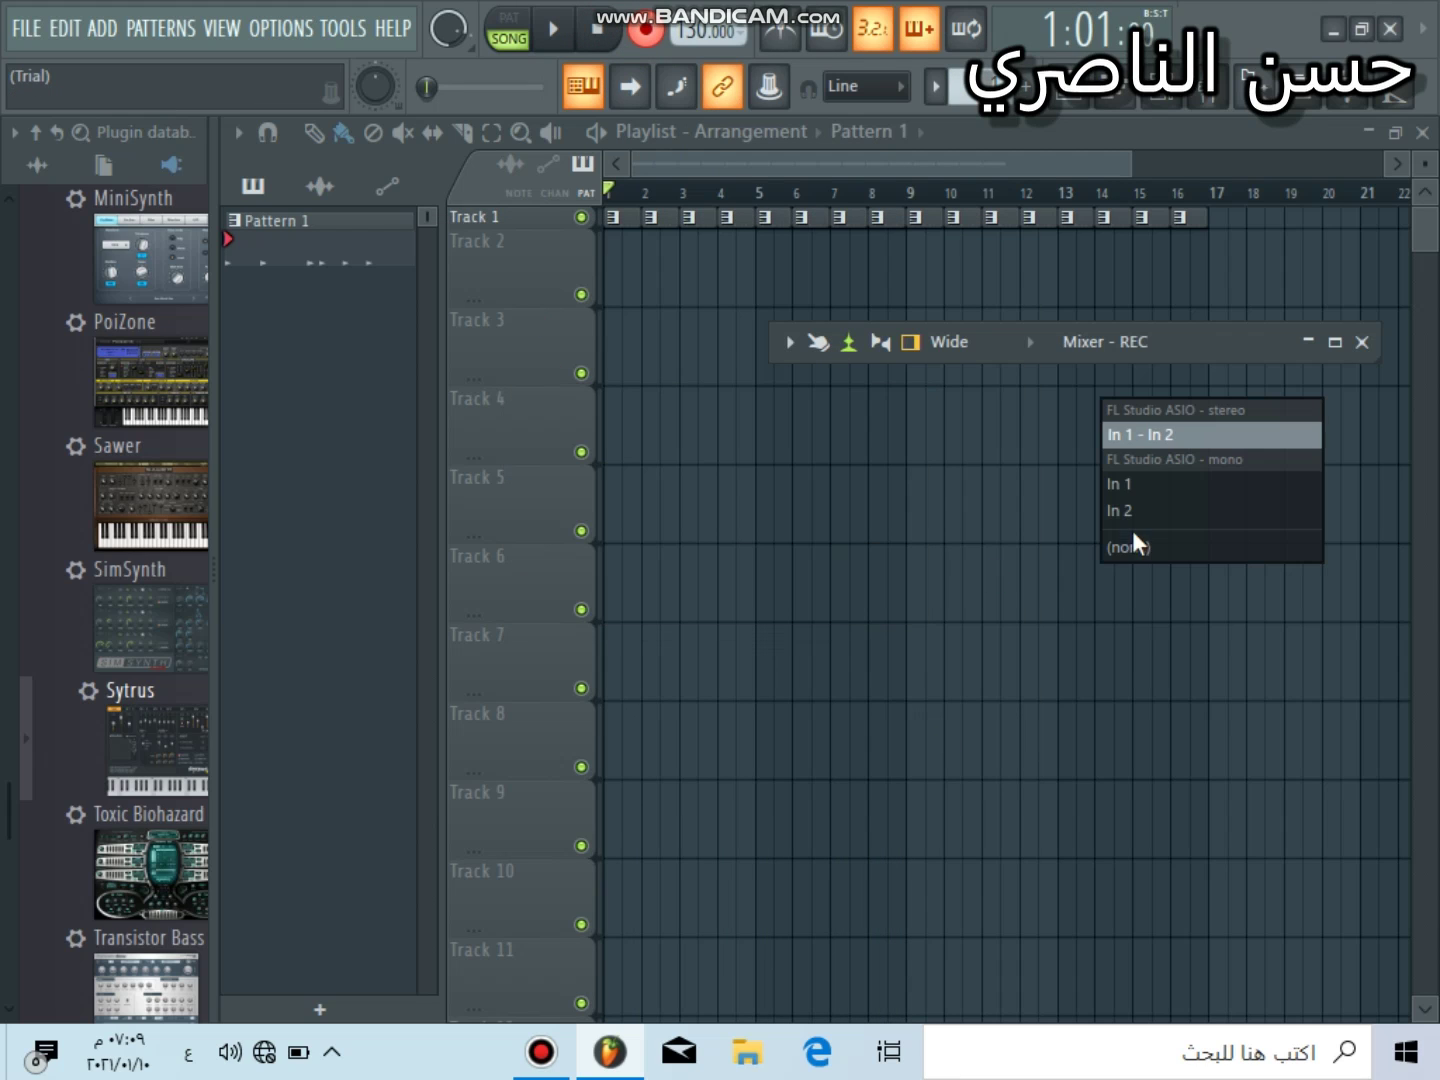
left_click(1253, 430)
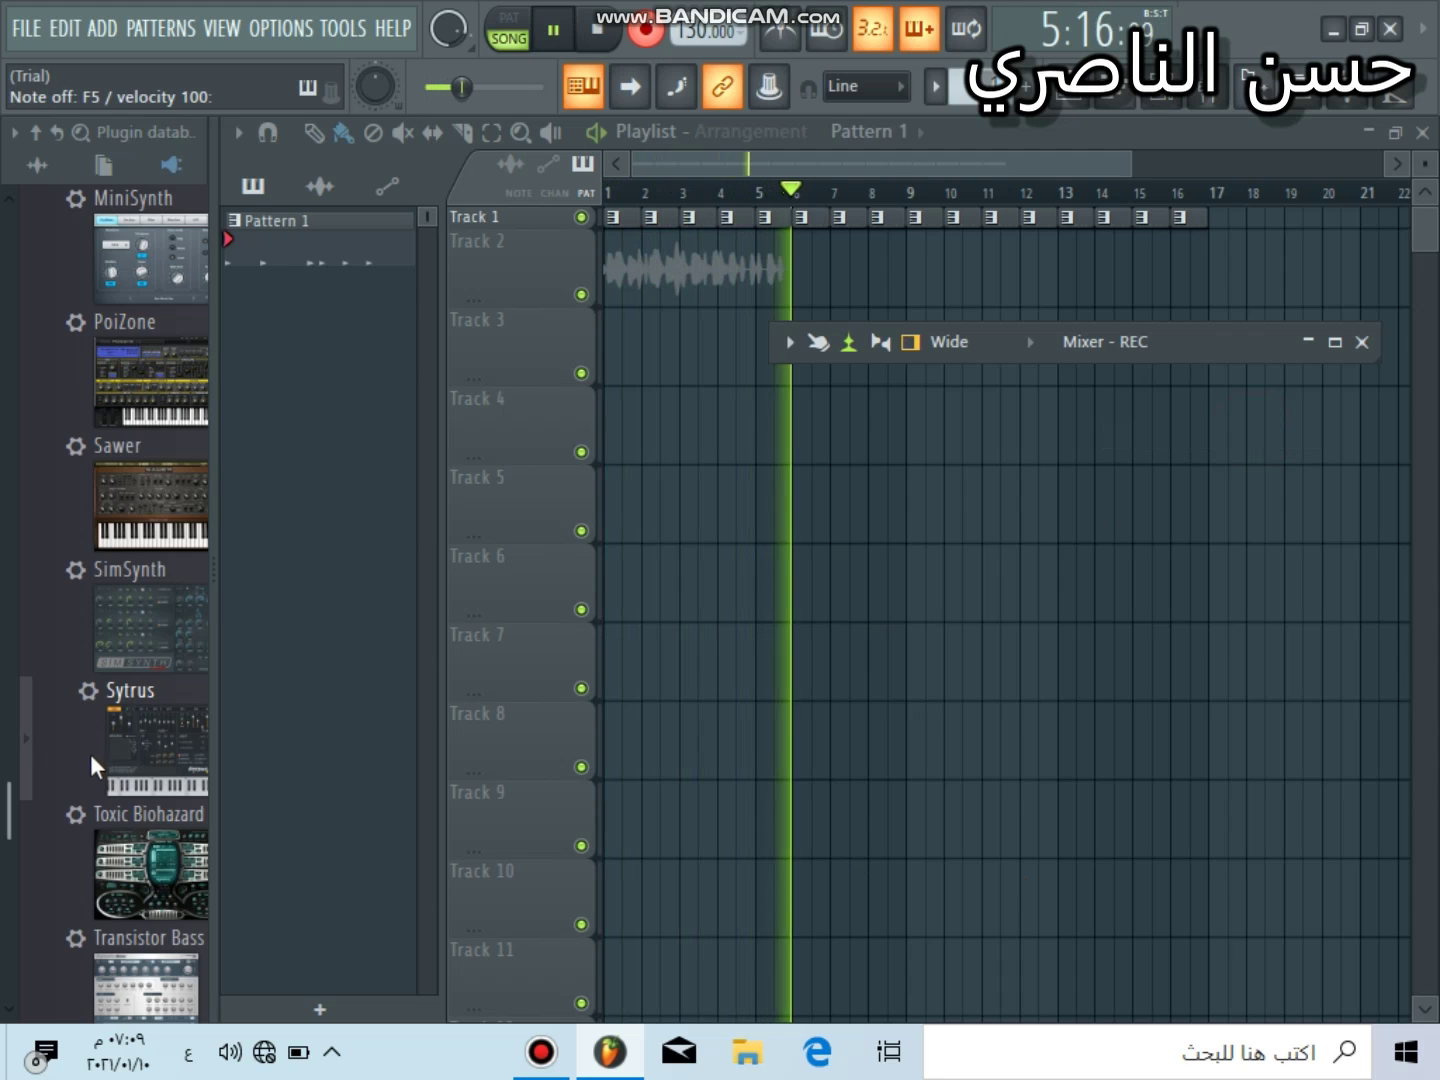
- Stop the recording, listen to the recorded audio clip on the REC track and stop playback
left_click(600, 31)
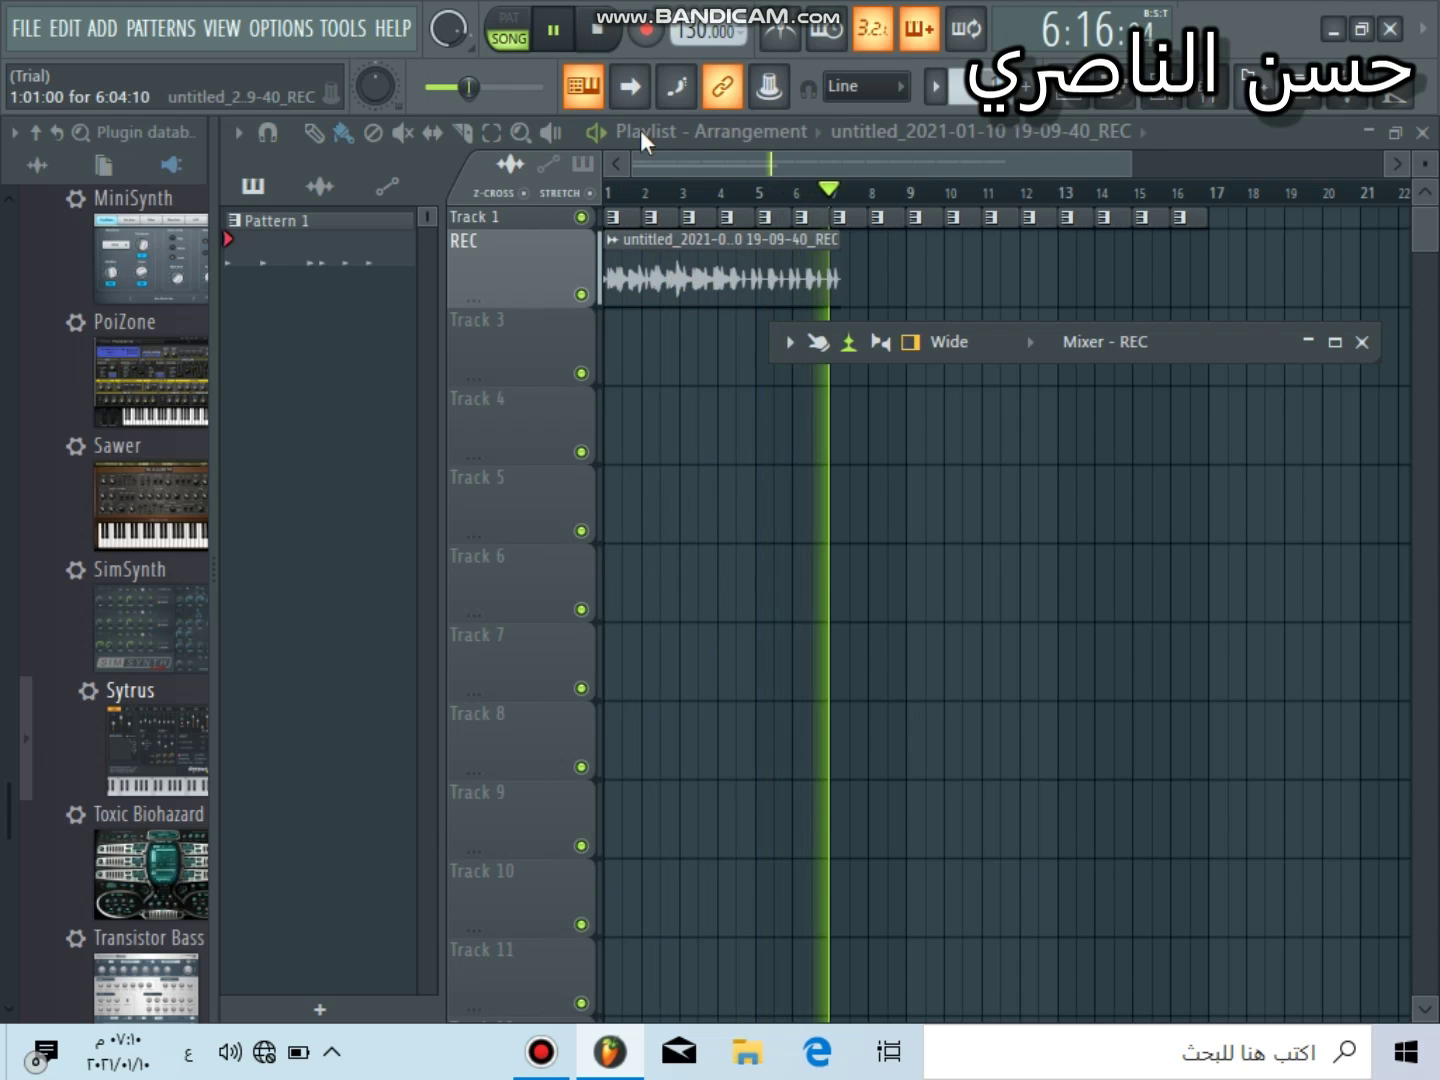
left_click(607, 46)
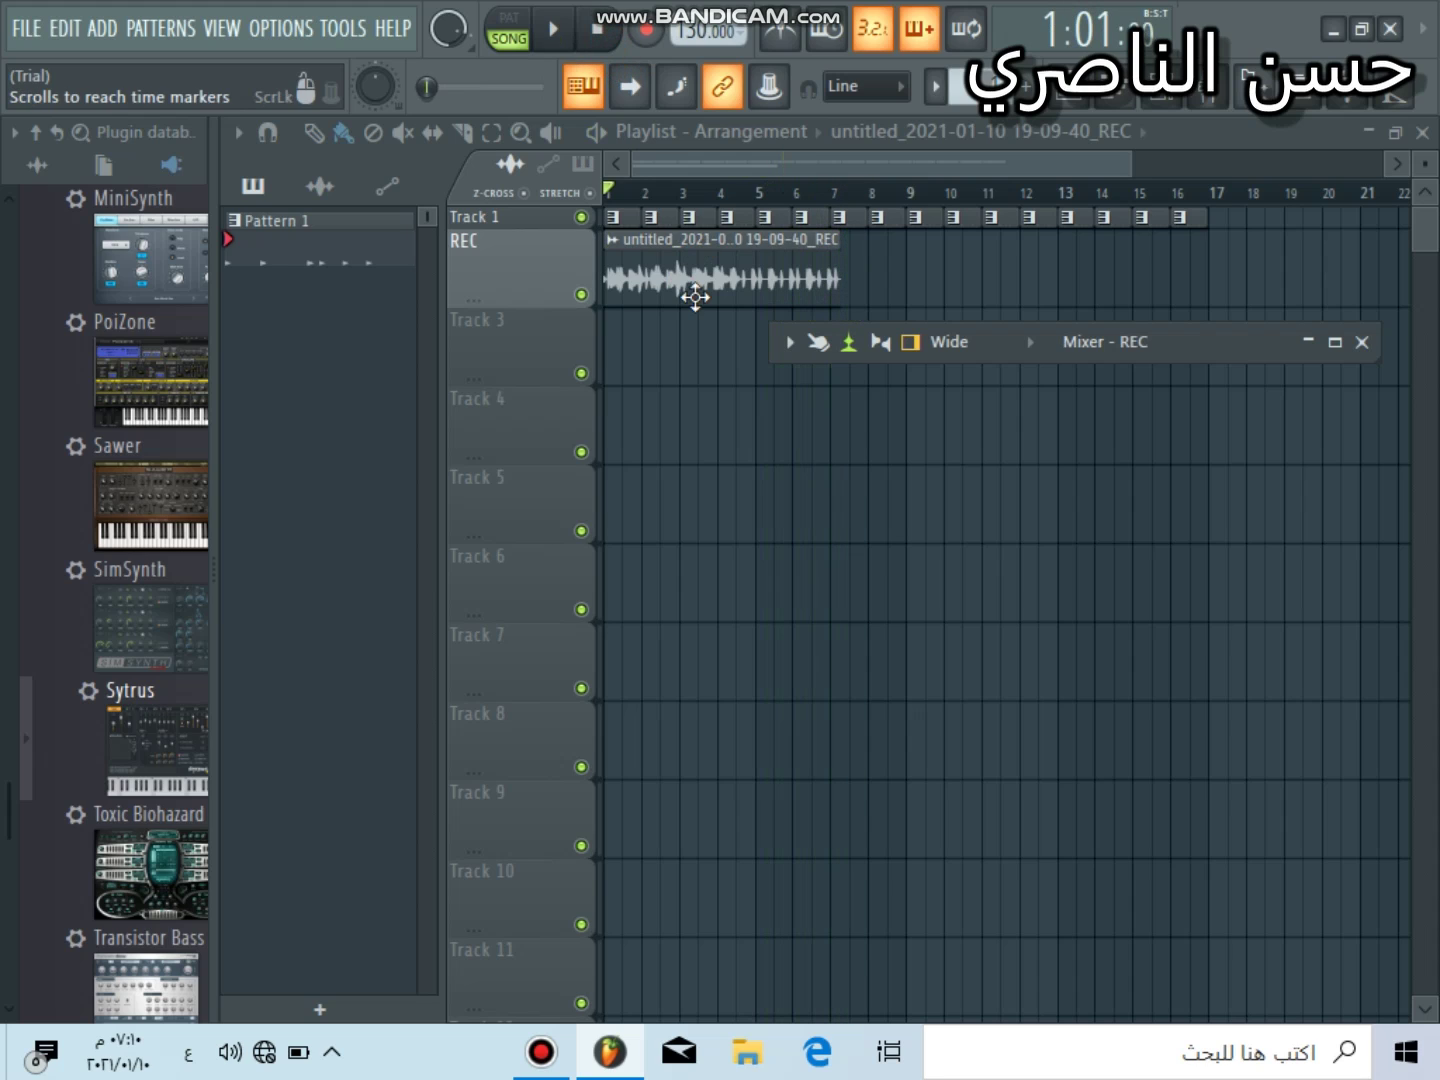
- Delete the audio clip on the REC track and record a new short take into the playlist as an audio clip
right_click(679, 252)
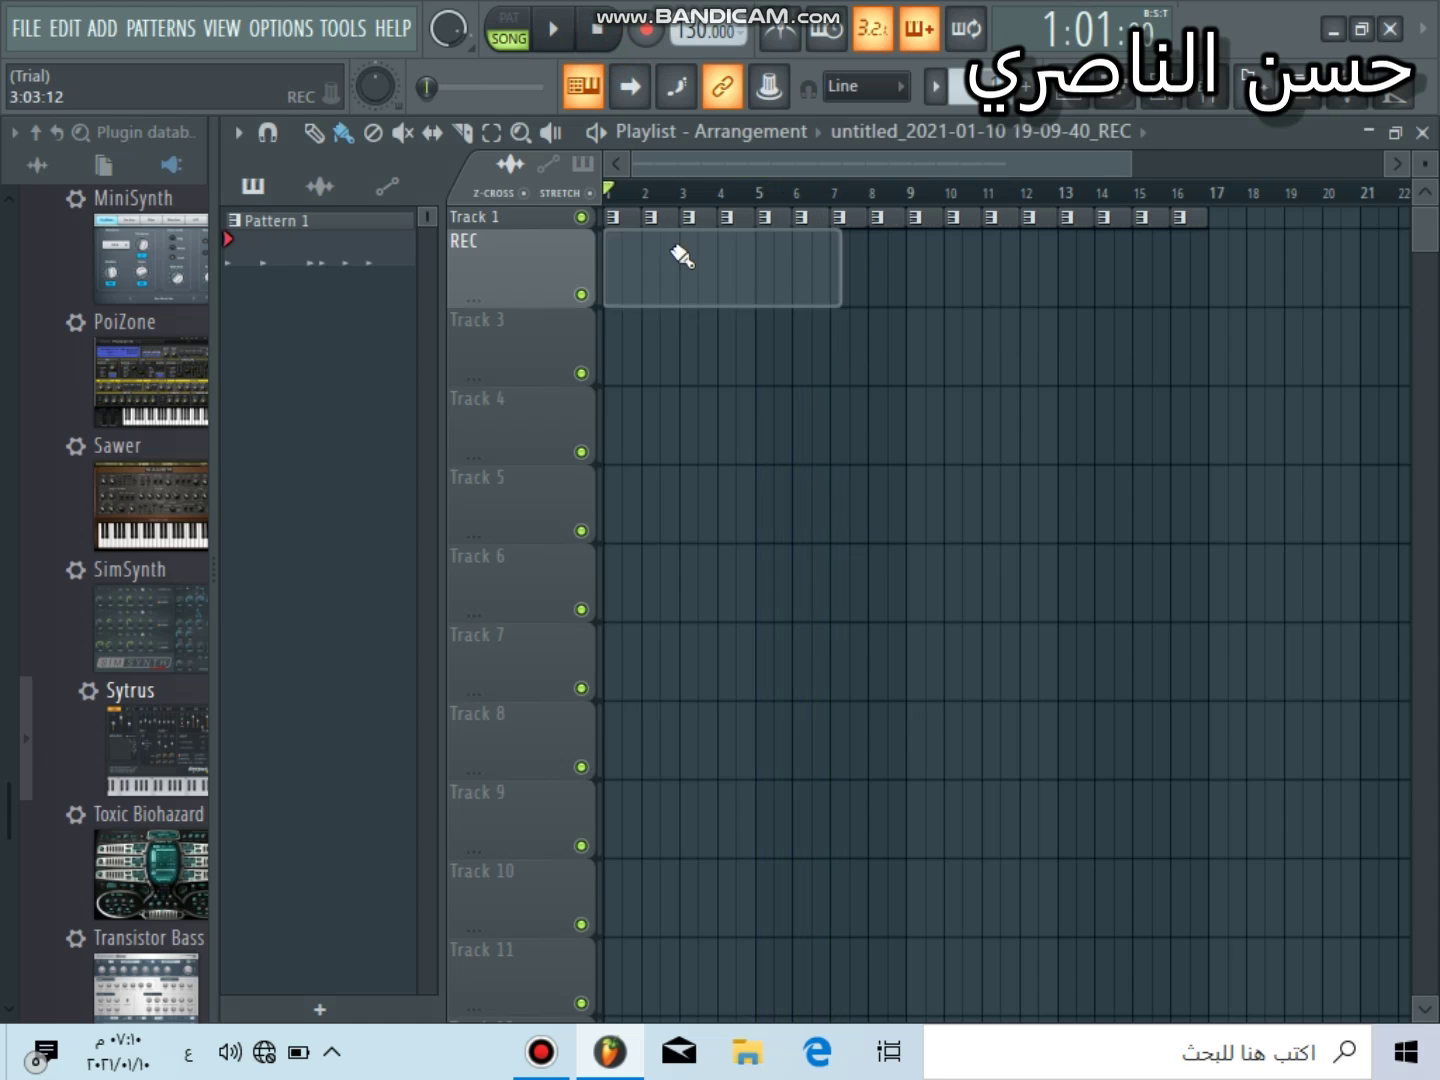
left_click(641, 29)
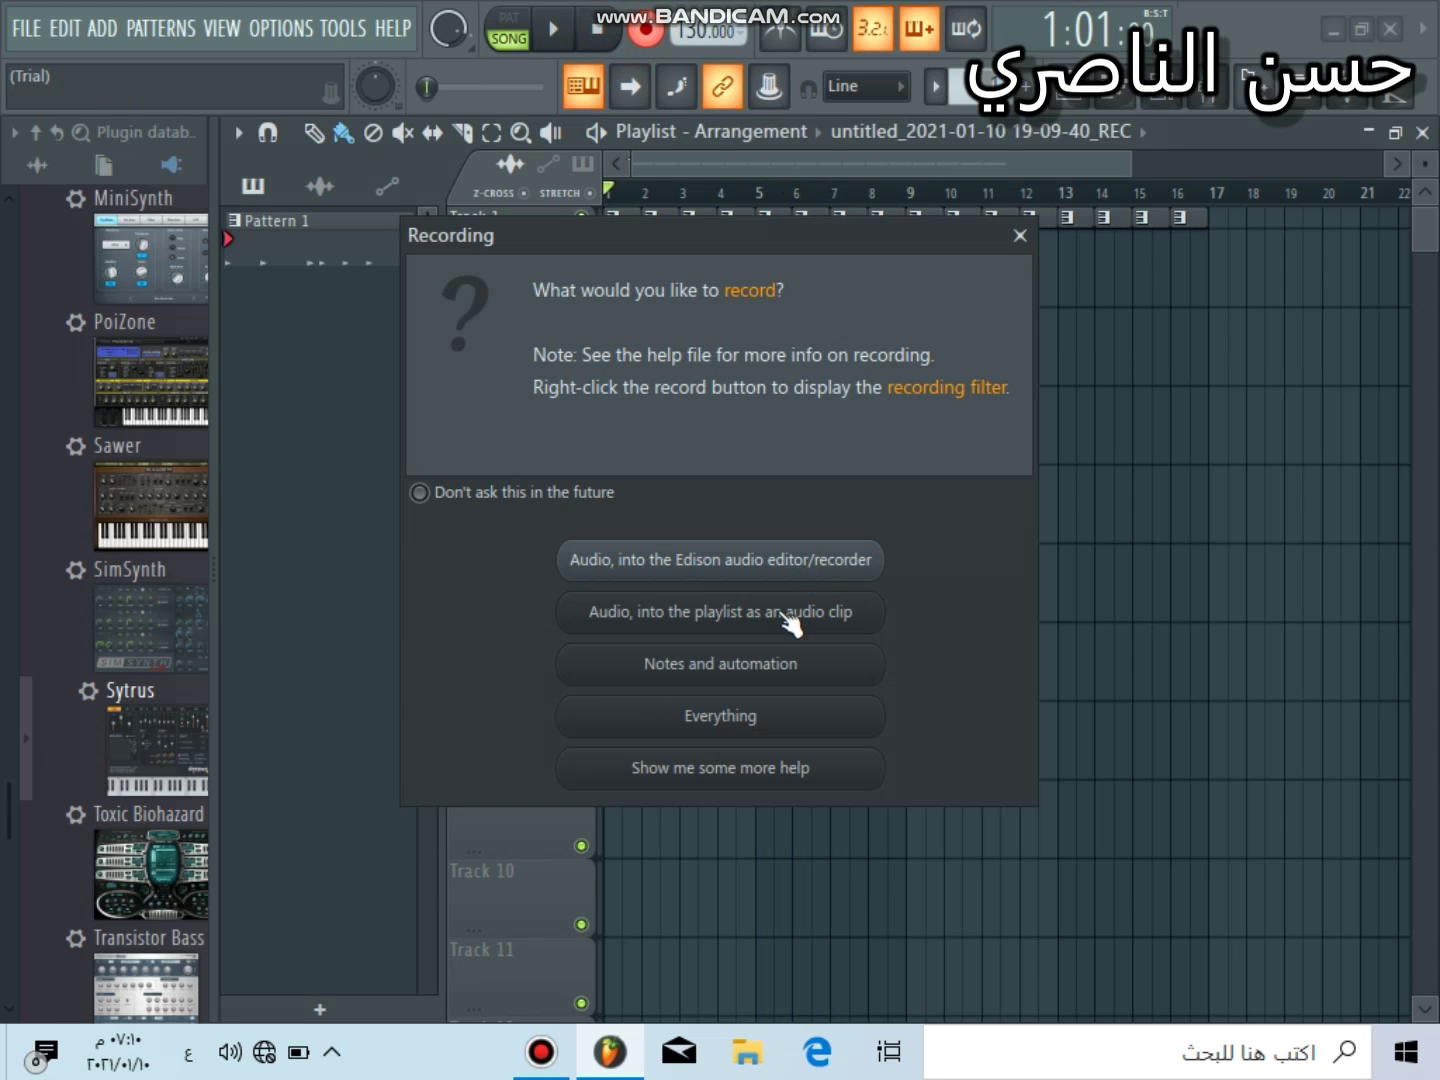
left_click(780, 614)
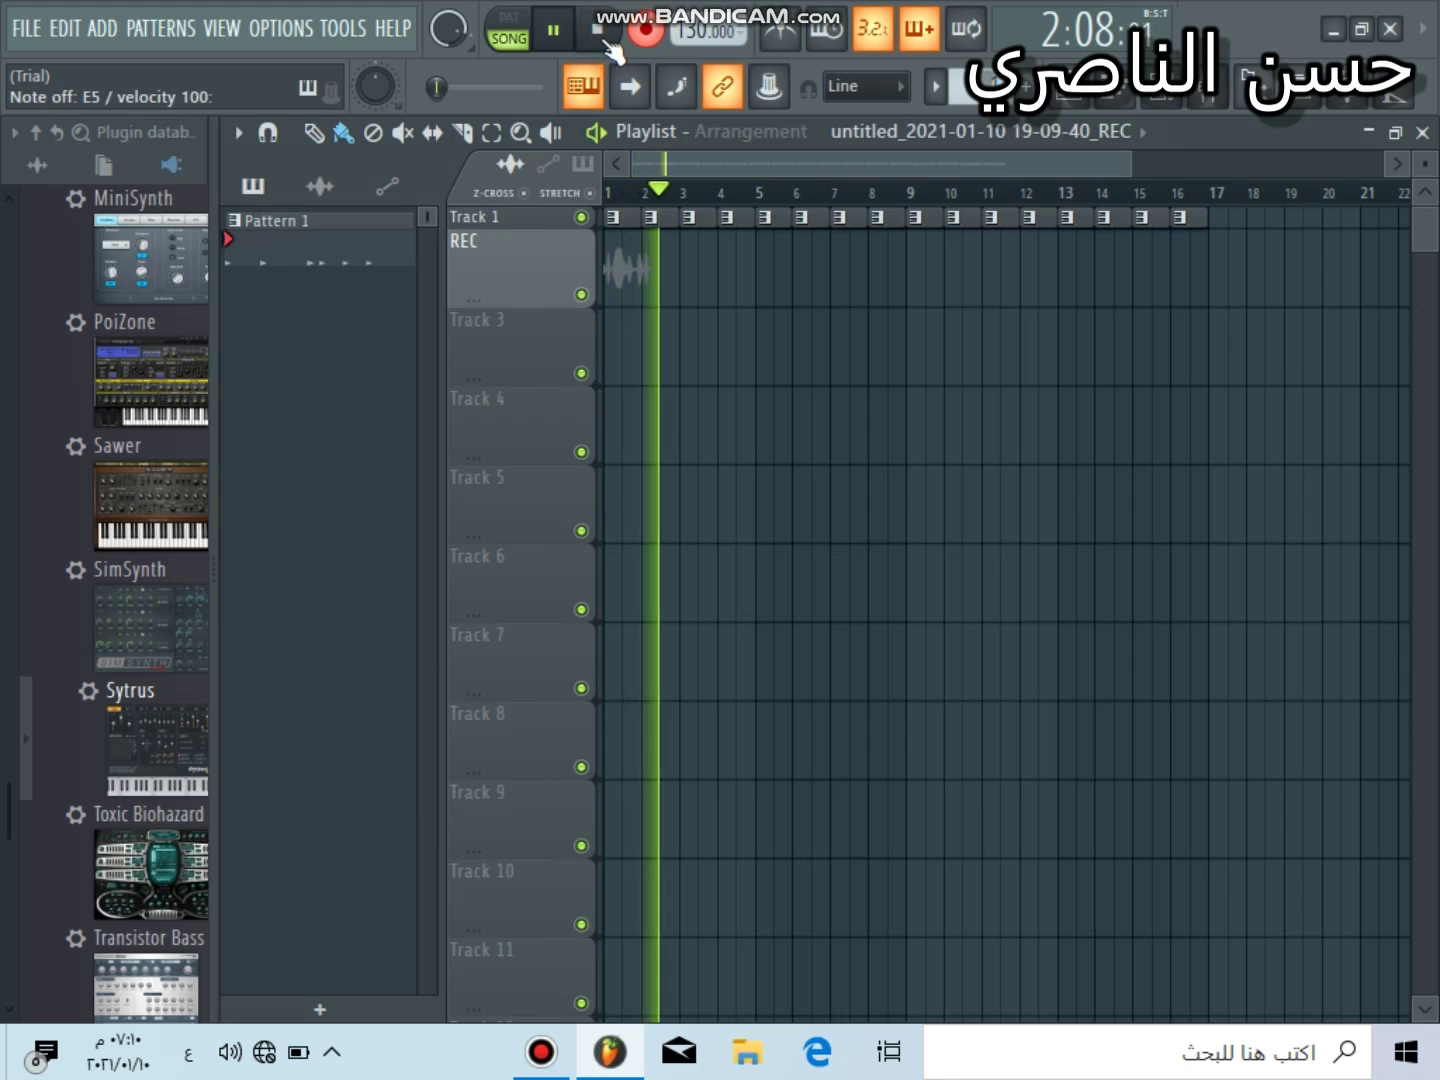
key("space")
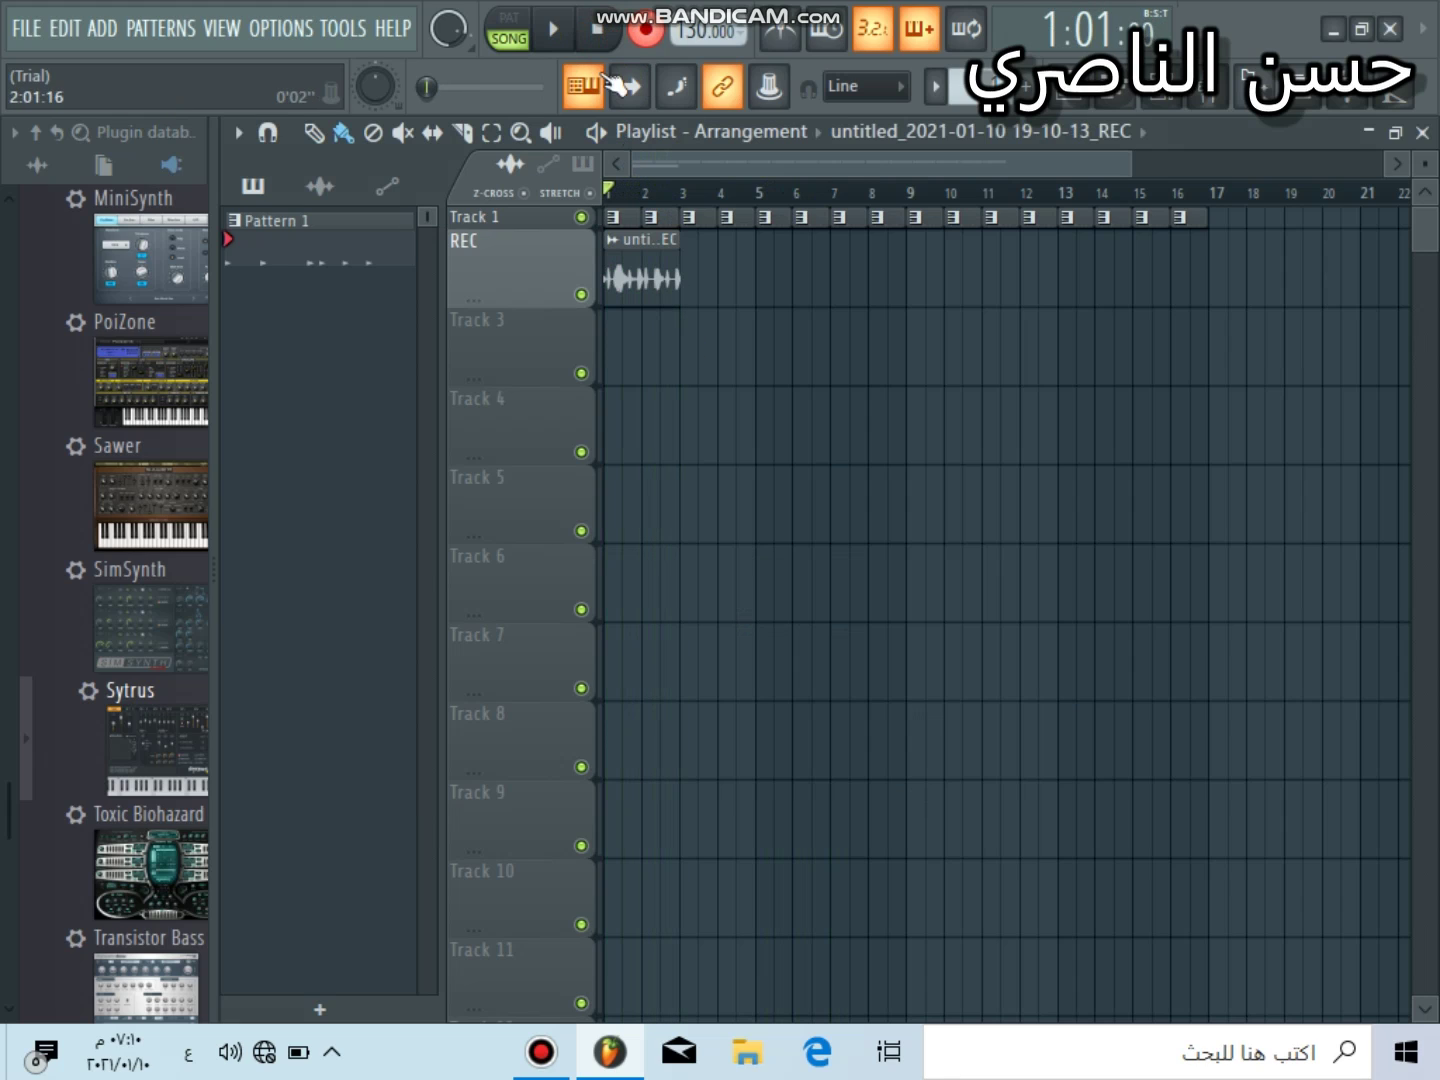
- Mute Track 1, disarm recording and listen to the REC audio clip on its own, then stop playback
left_click(580, 216)
key("space")
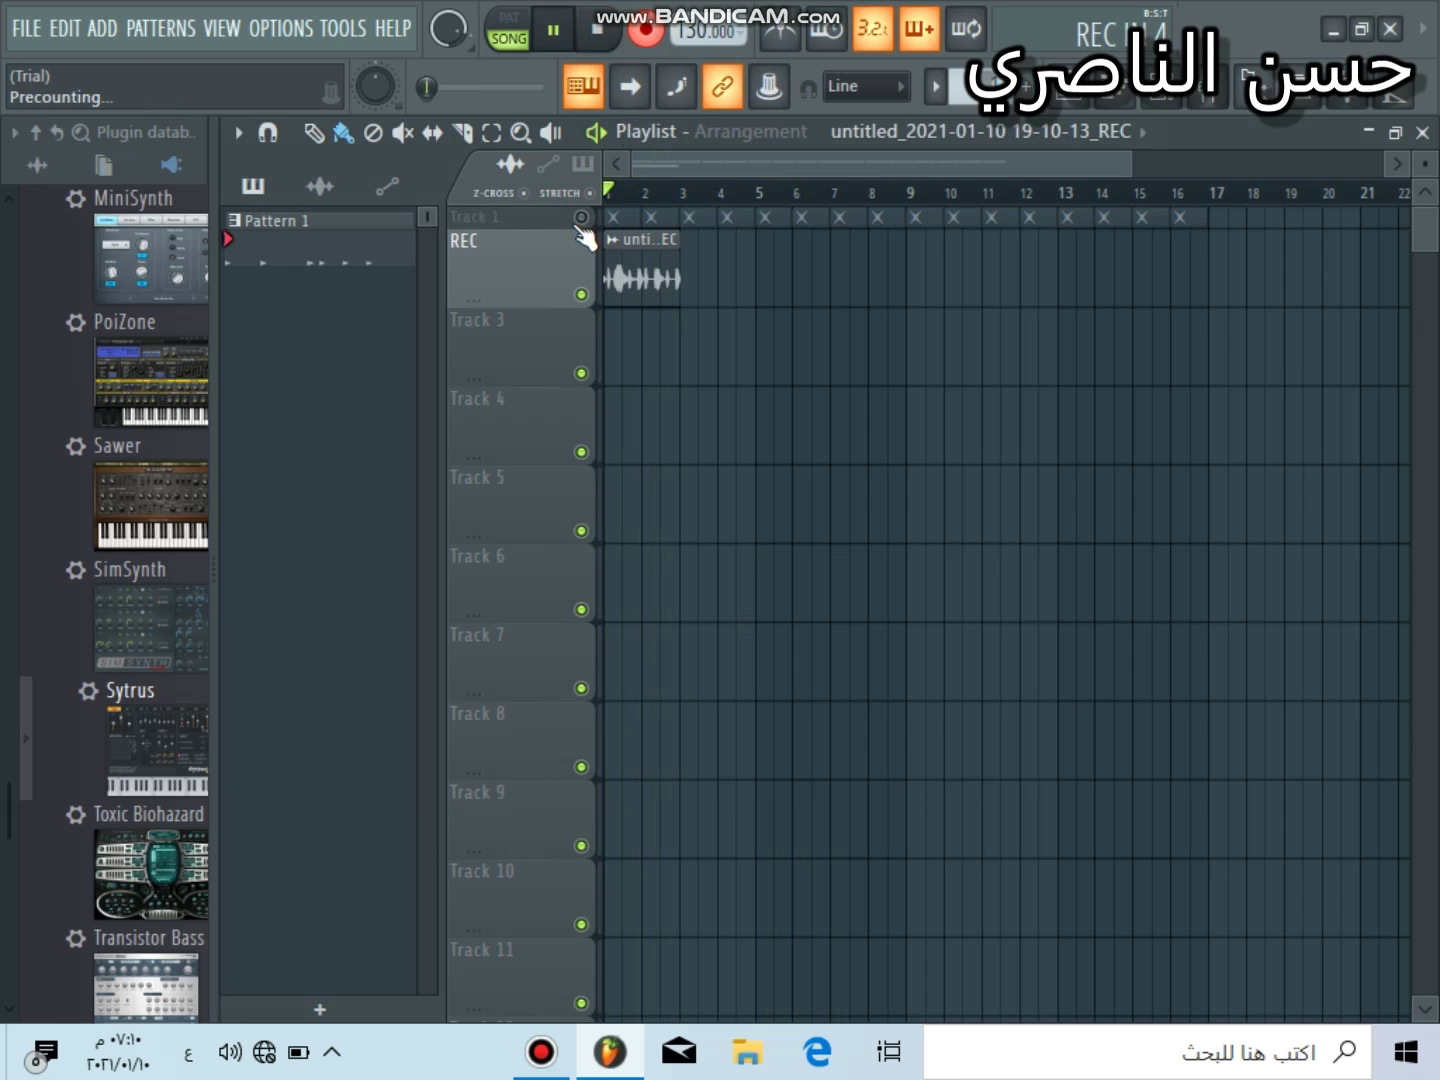
left_click(645, 31)
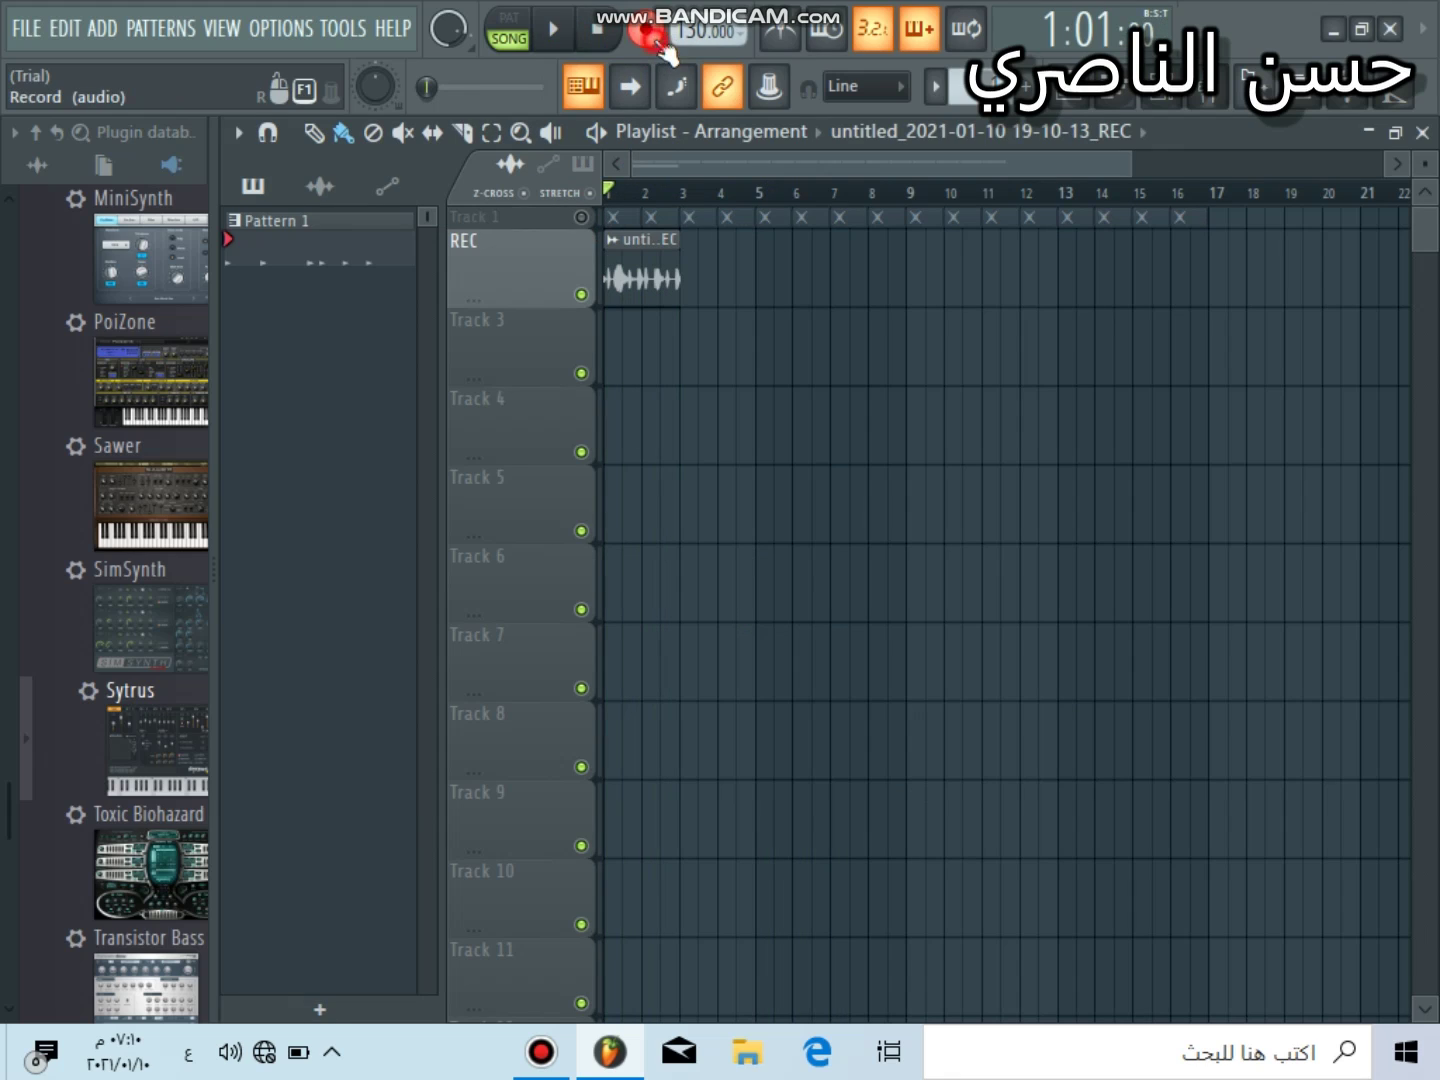
left_click(554, 32)
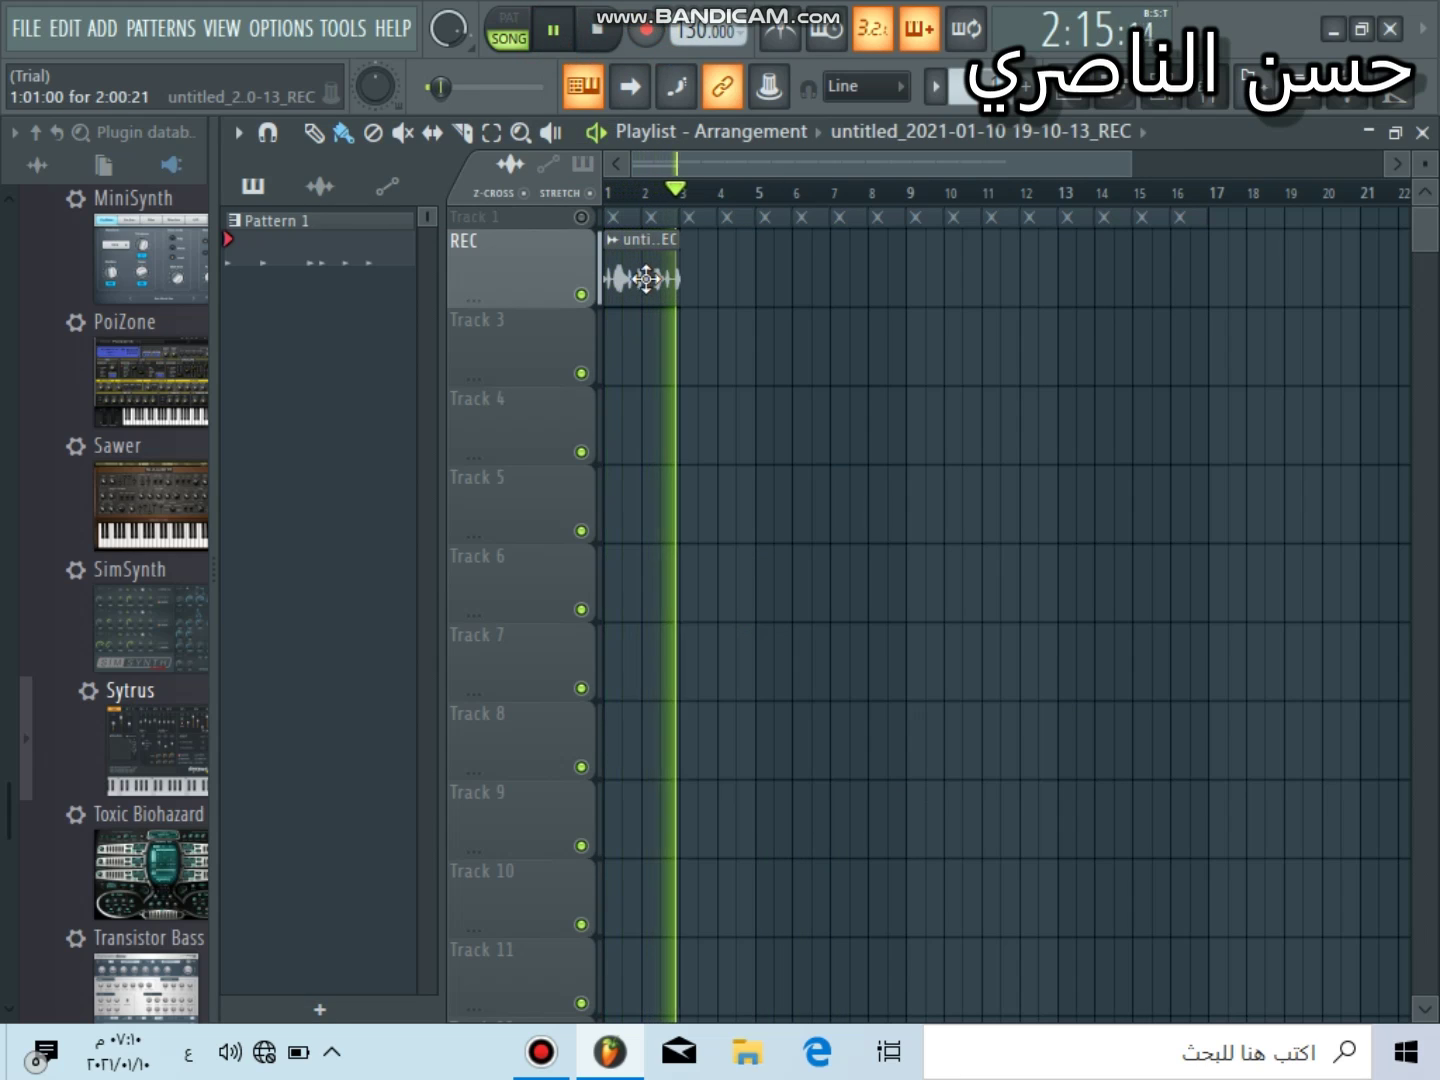
left_click(554, 30)
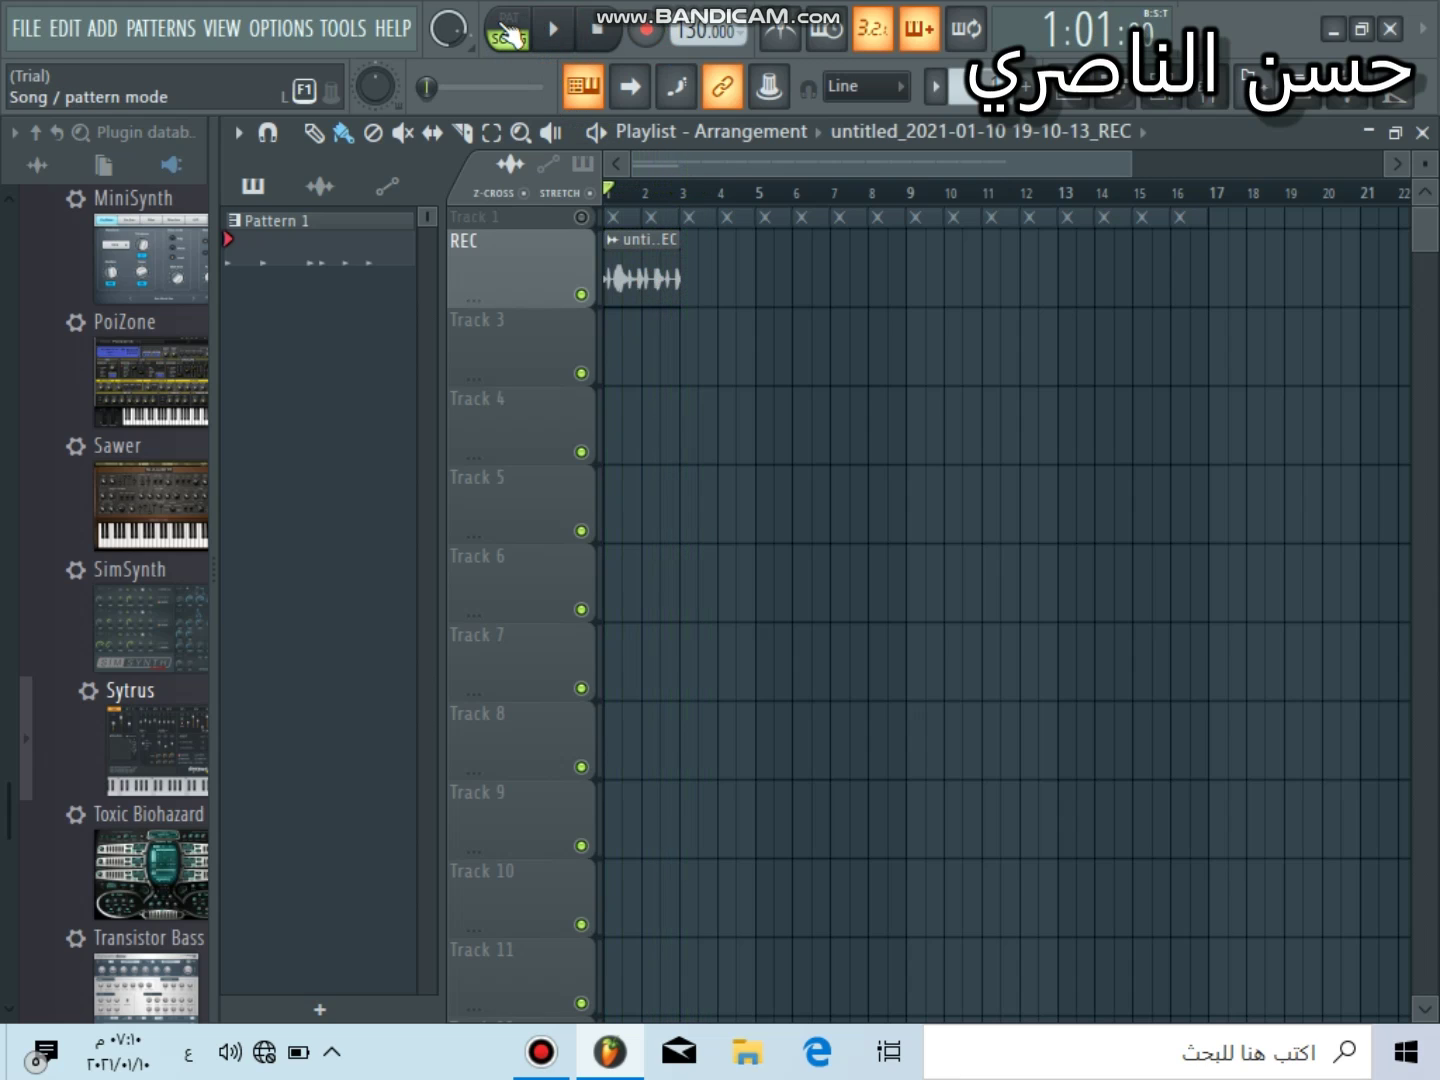
left_click(553, 34)
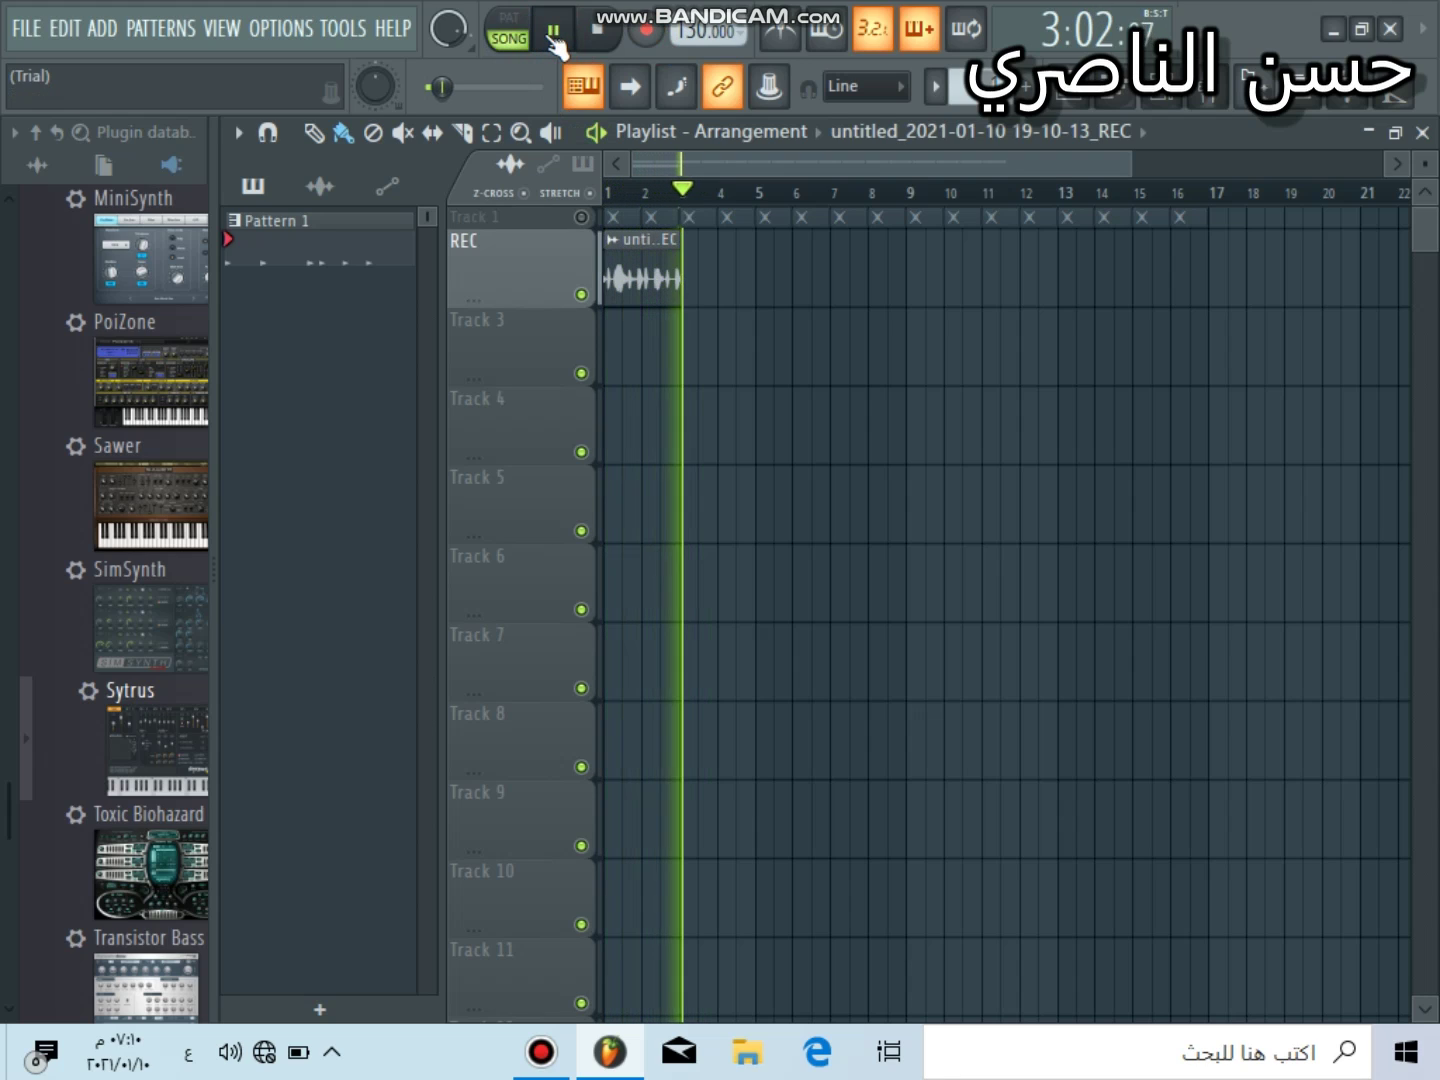
left_click(597, 38)
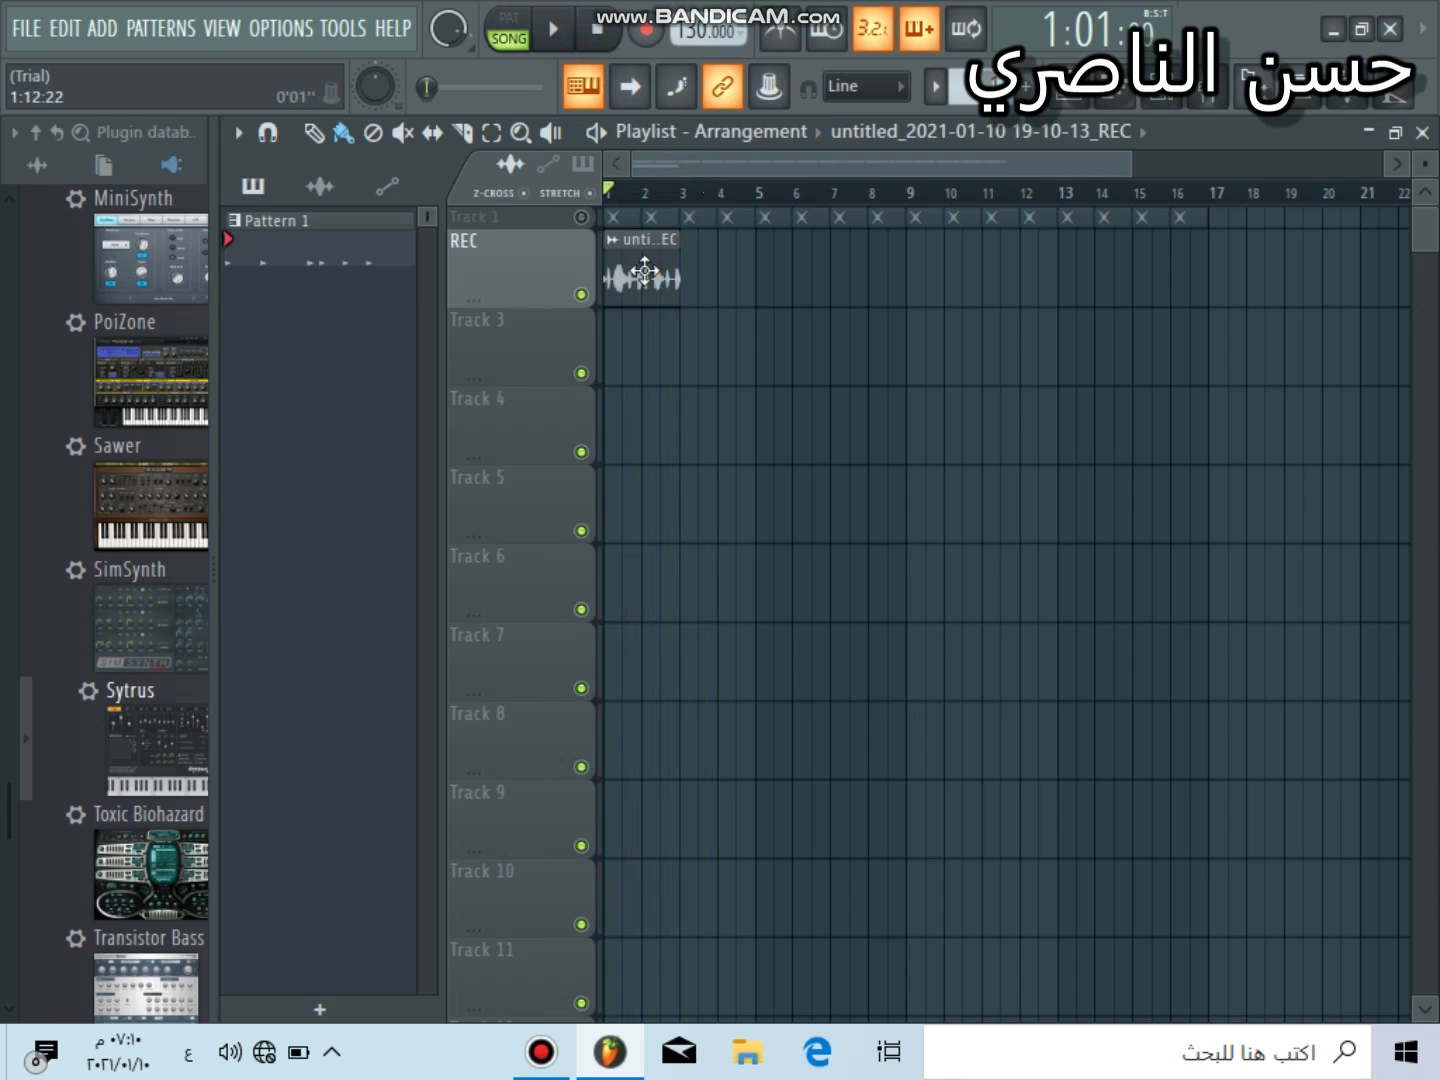
- Delete the short audio clip from the REC track and dismiss the recording choice dialog
right_click(654, 276)
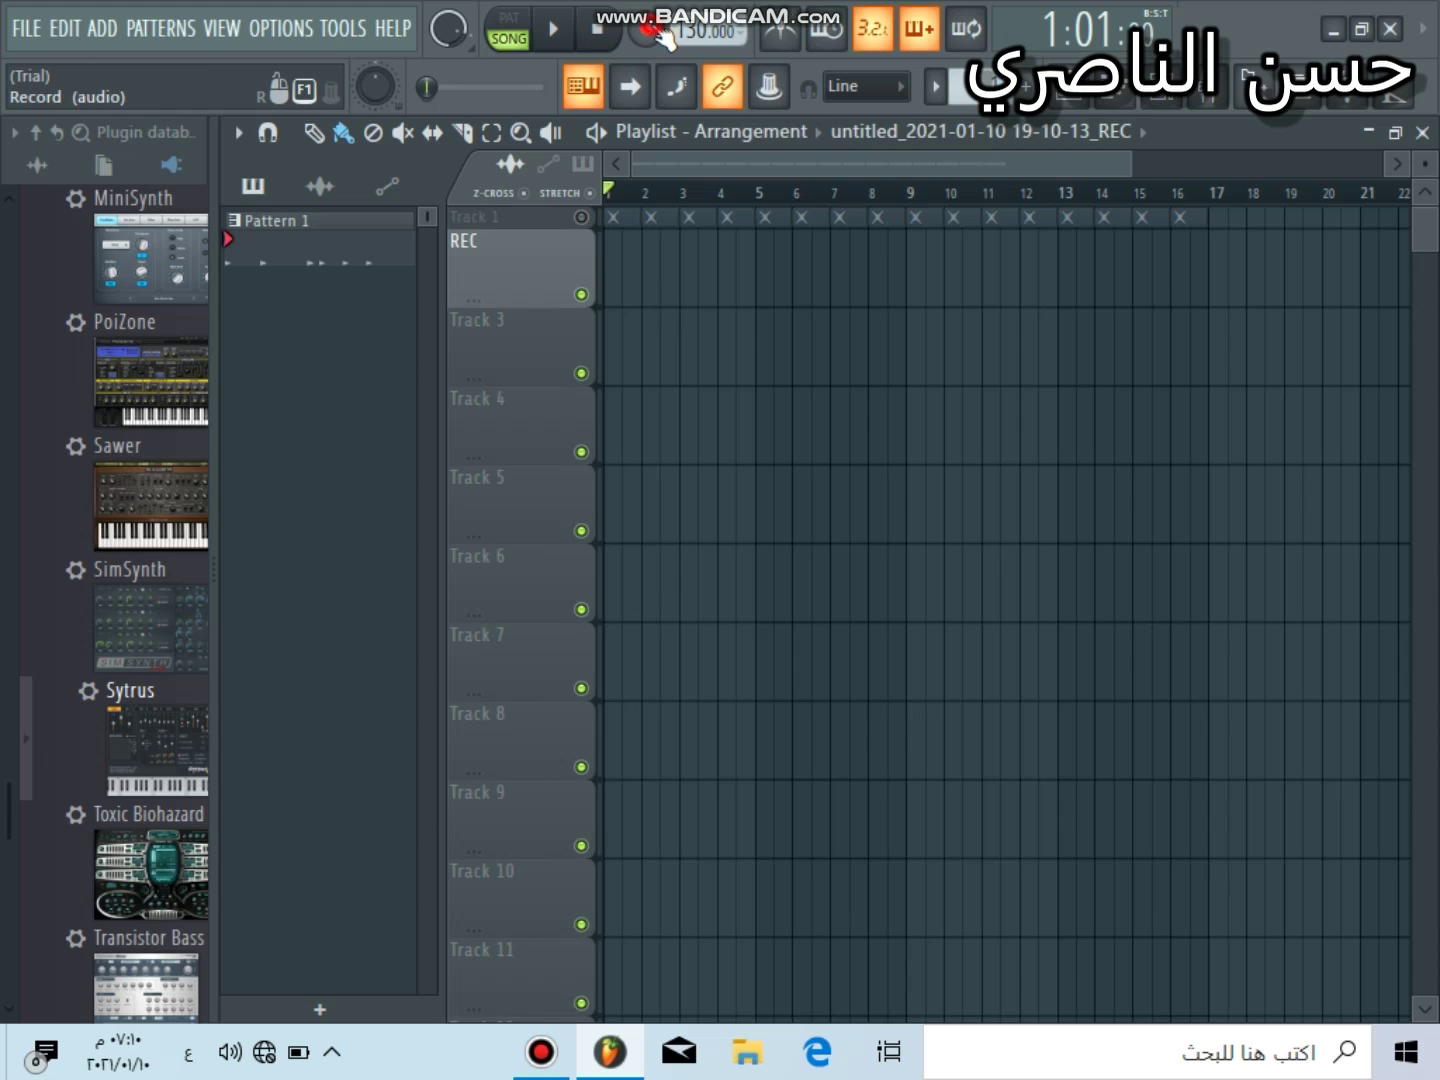
key("r")
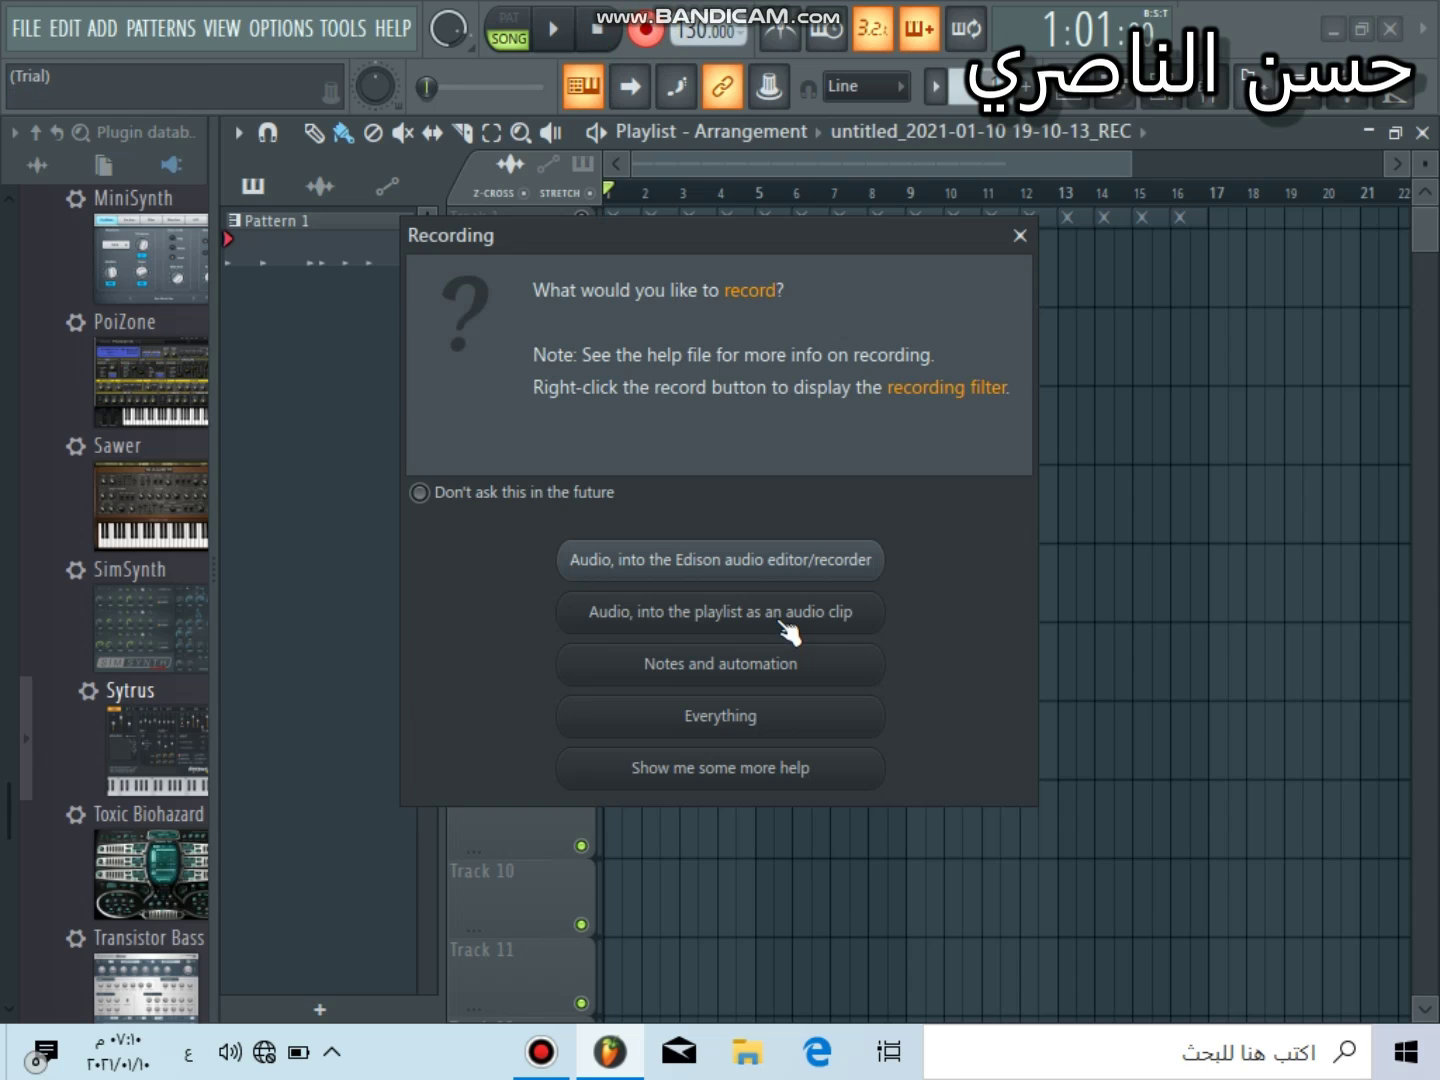
left_click(1020, 237)
- Enable Clips and disable Audio in the recording filter, then disarm recording
right_click(646, 32)
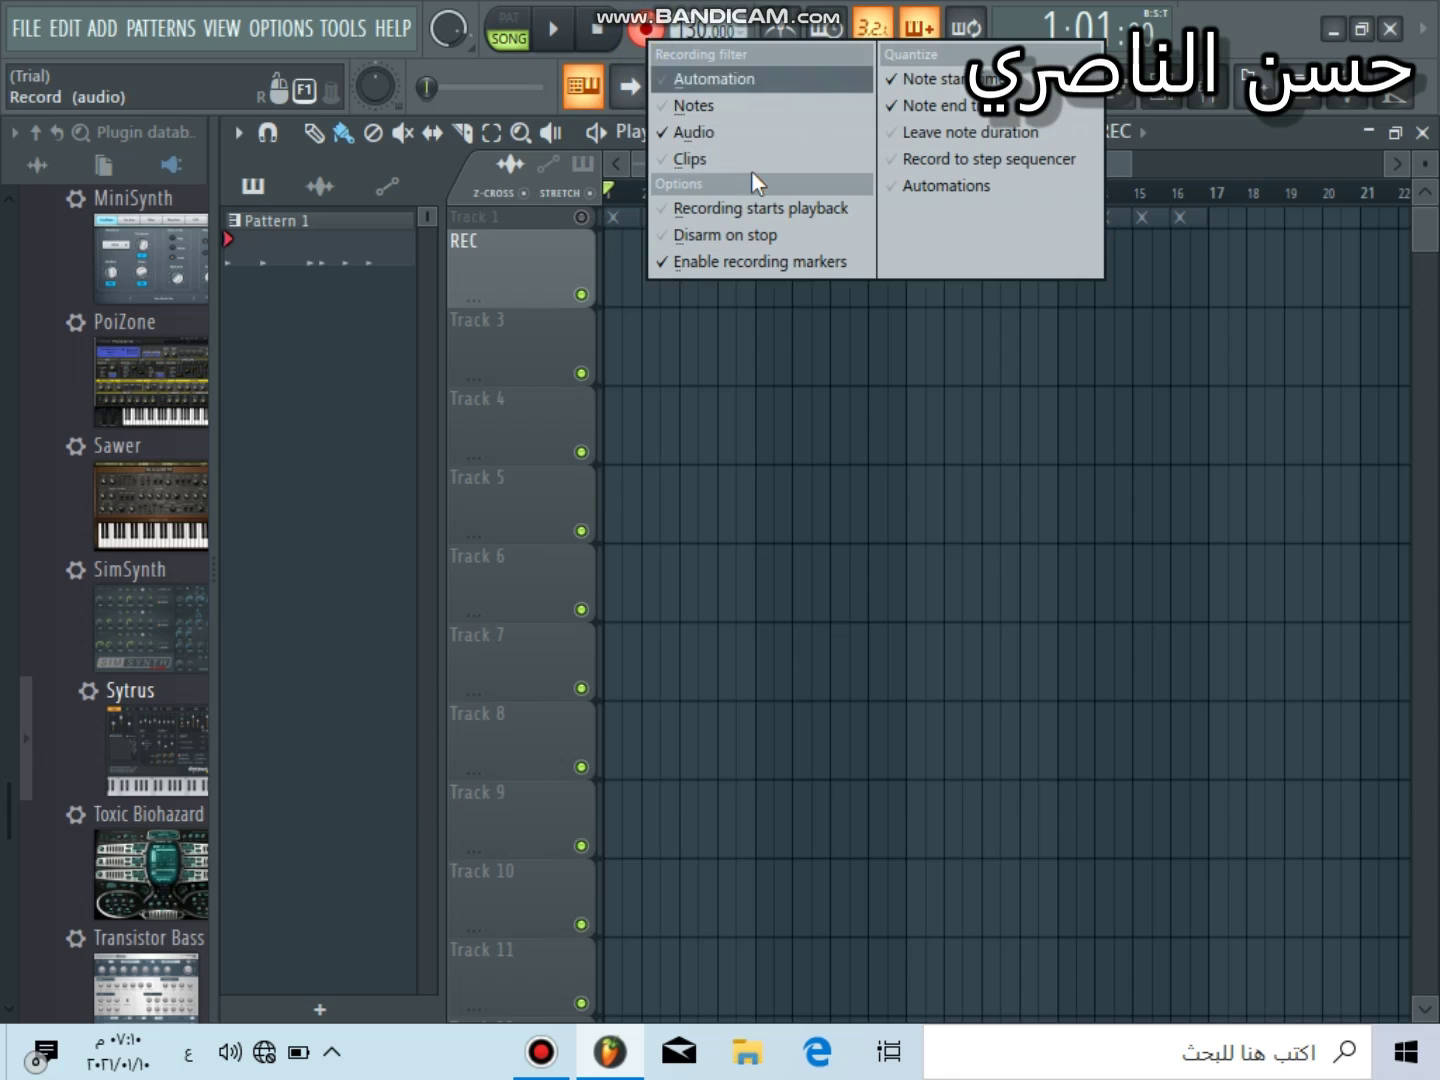
left_click(750, 159)
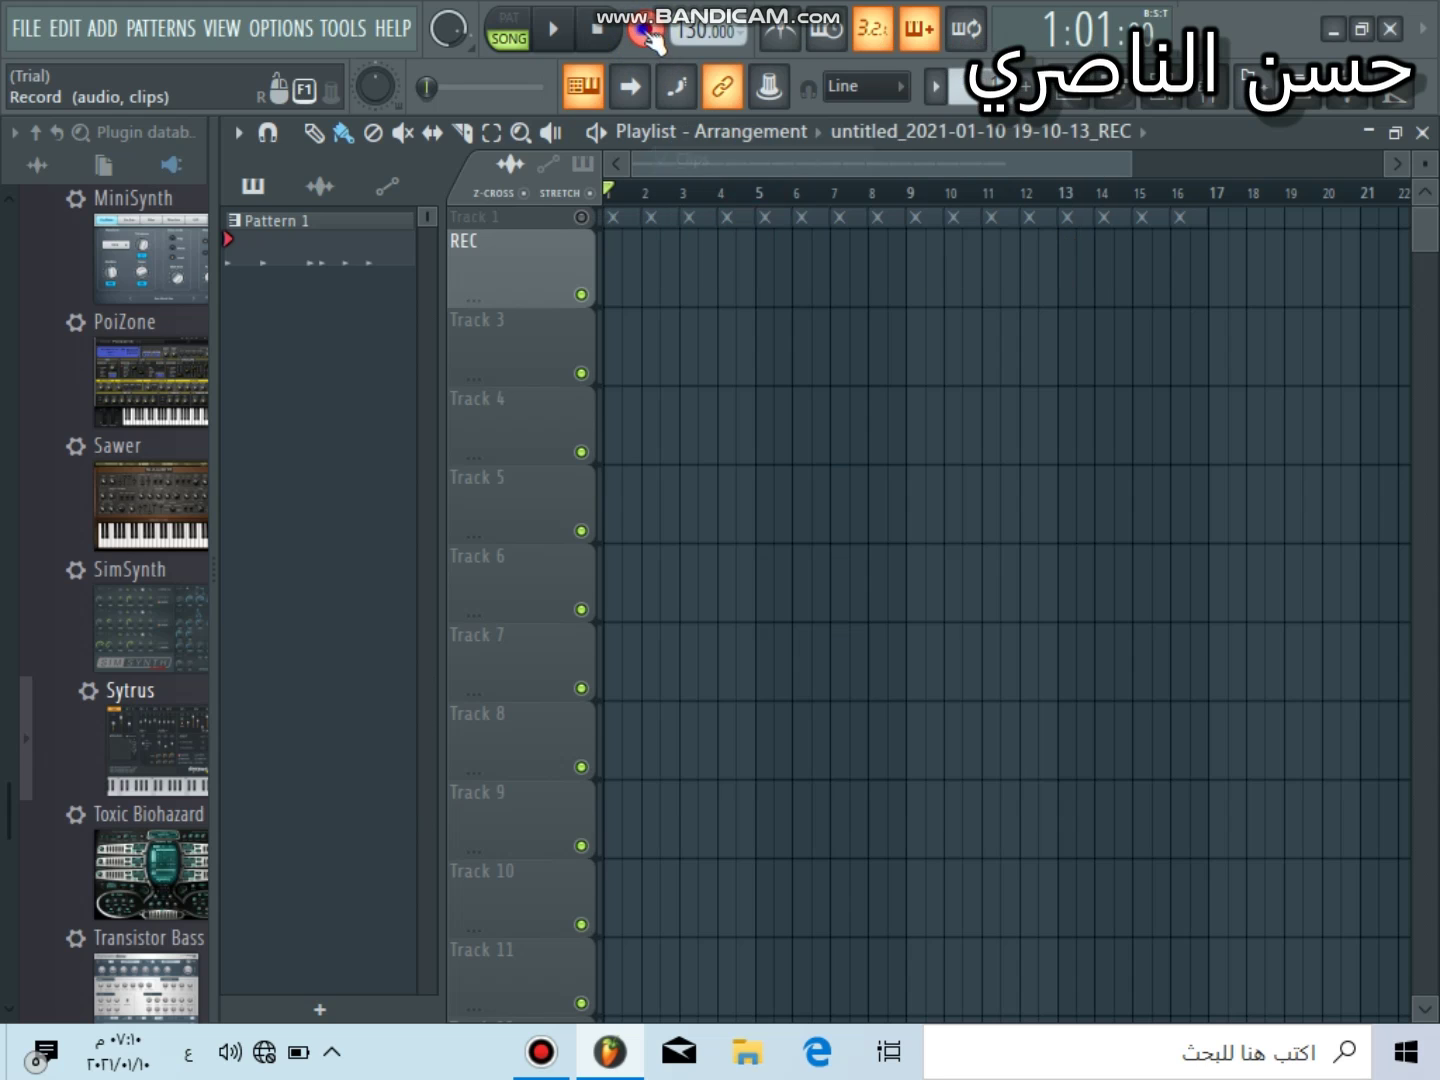
right_click(645, 33)
left_click(718, 122)
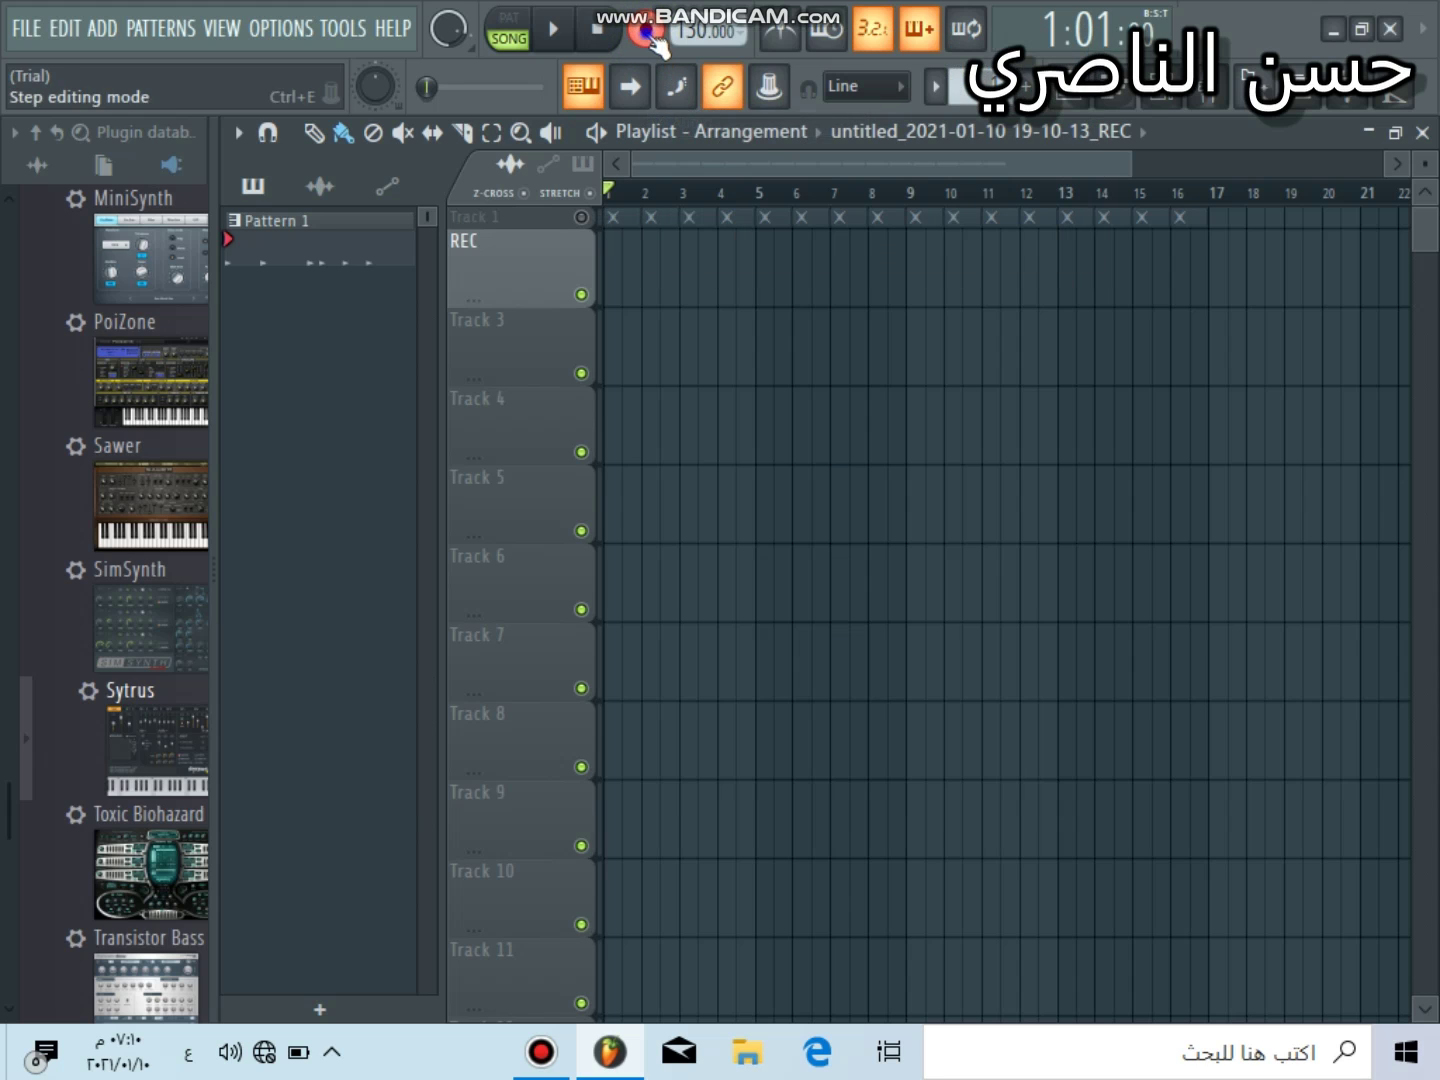
right_click(646, 31)
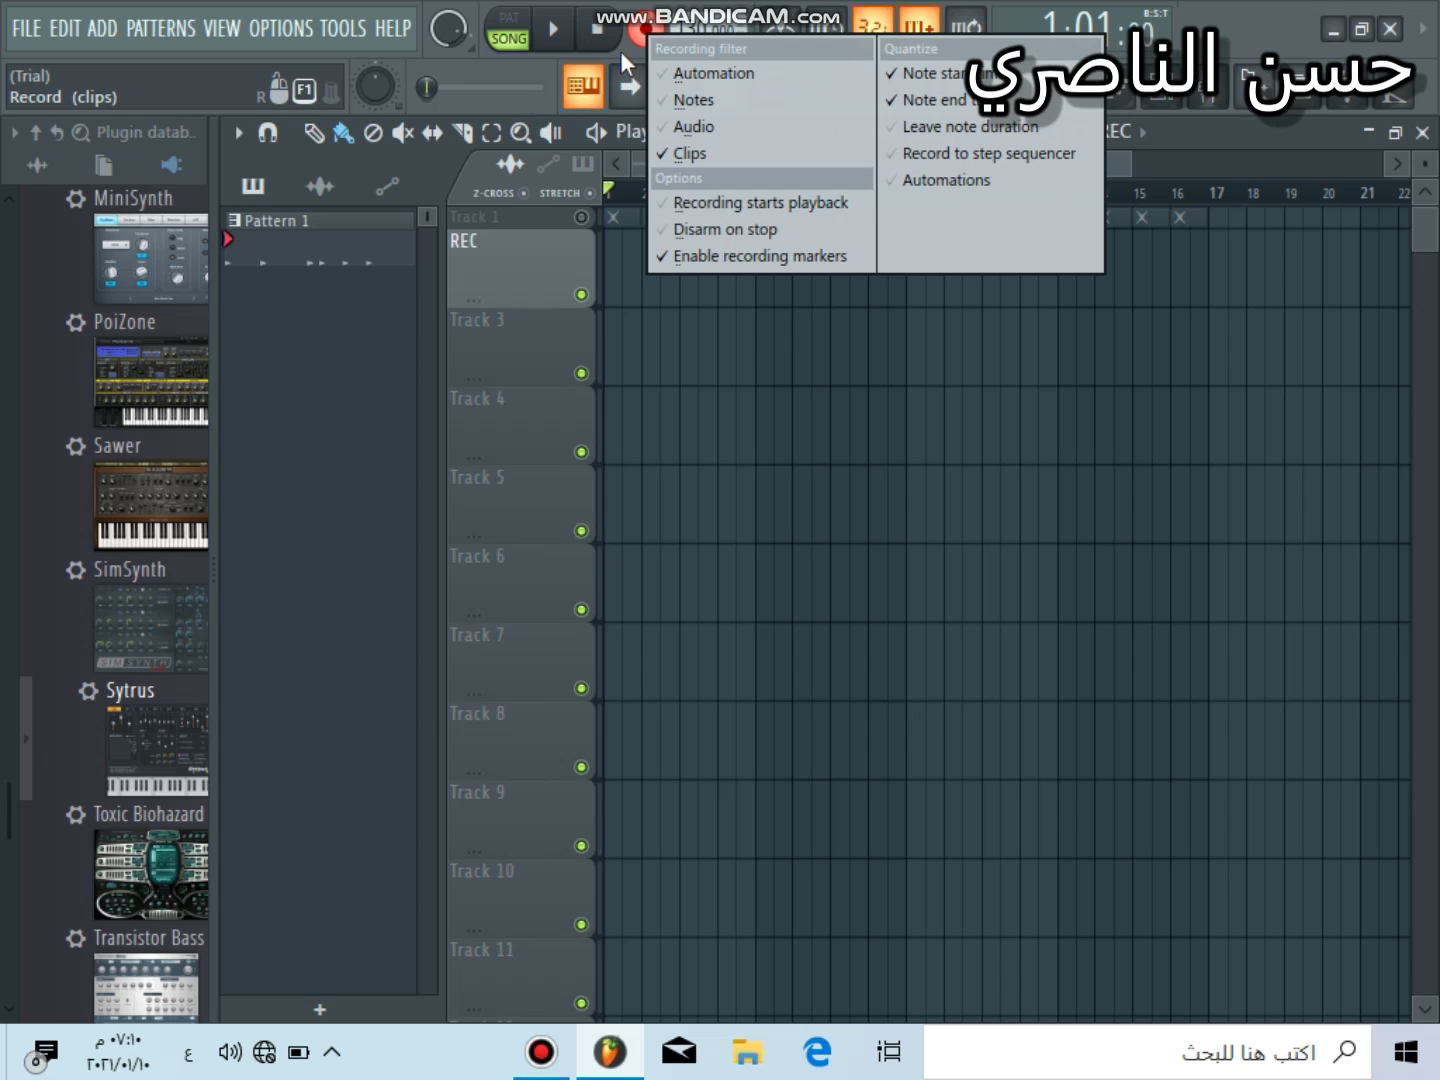
left_click(647, 36)
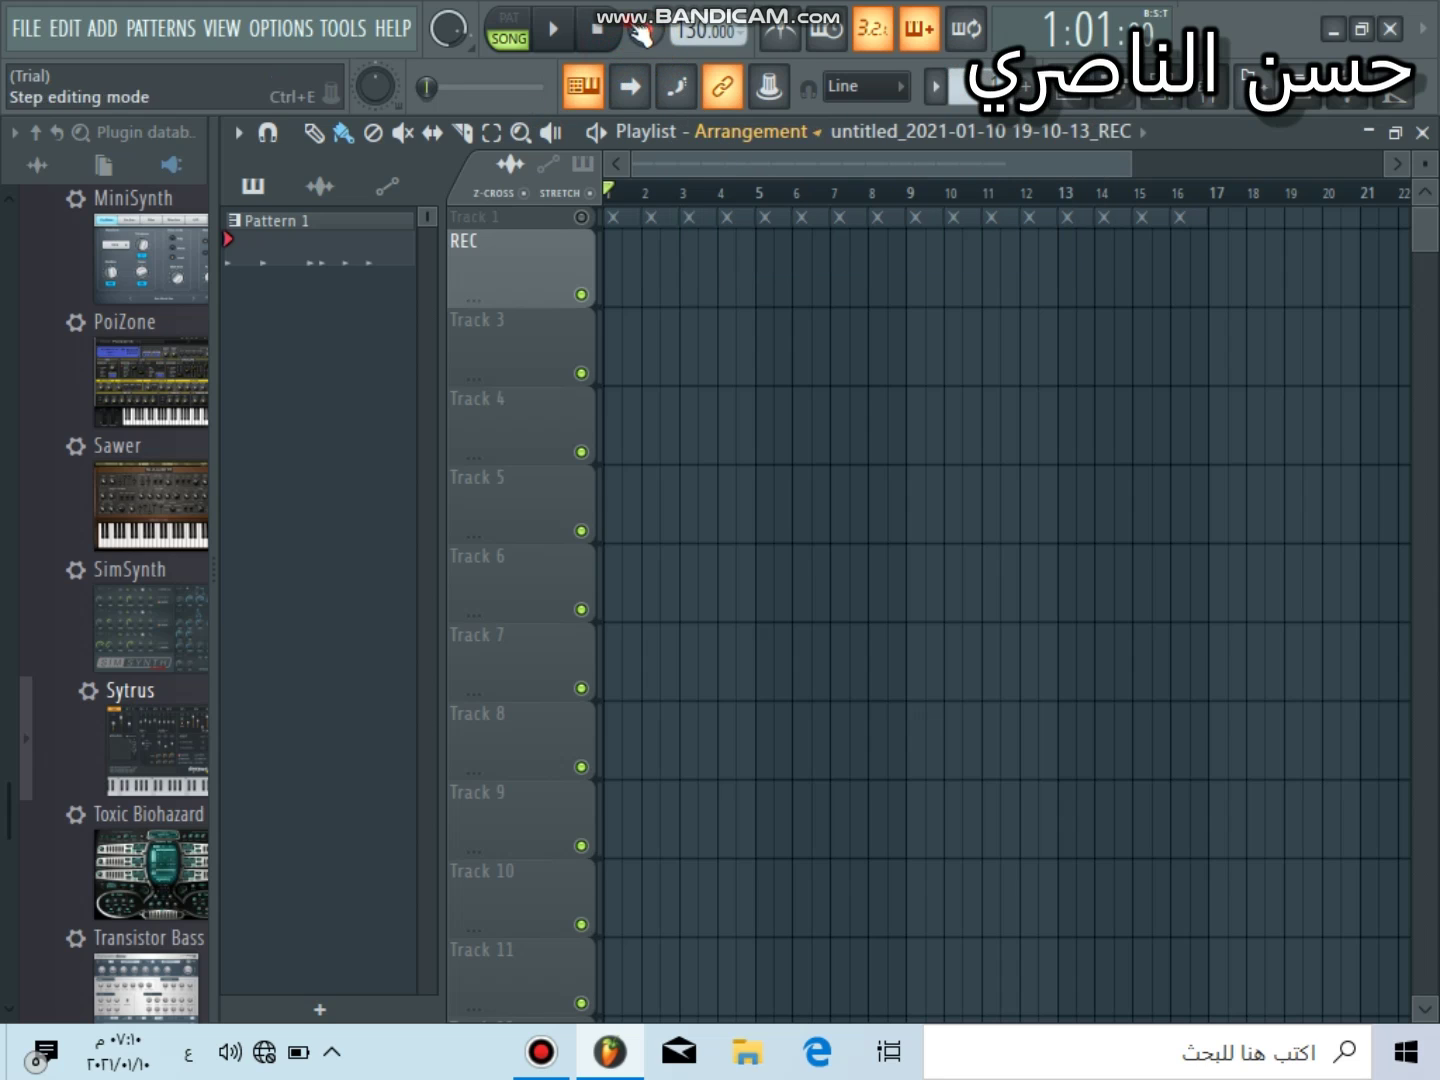
- Start recording audio into the playlist as an audio clip with Track 1 muted, playing F5, E5 and D5
key("r")
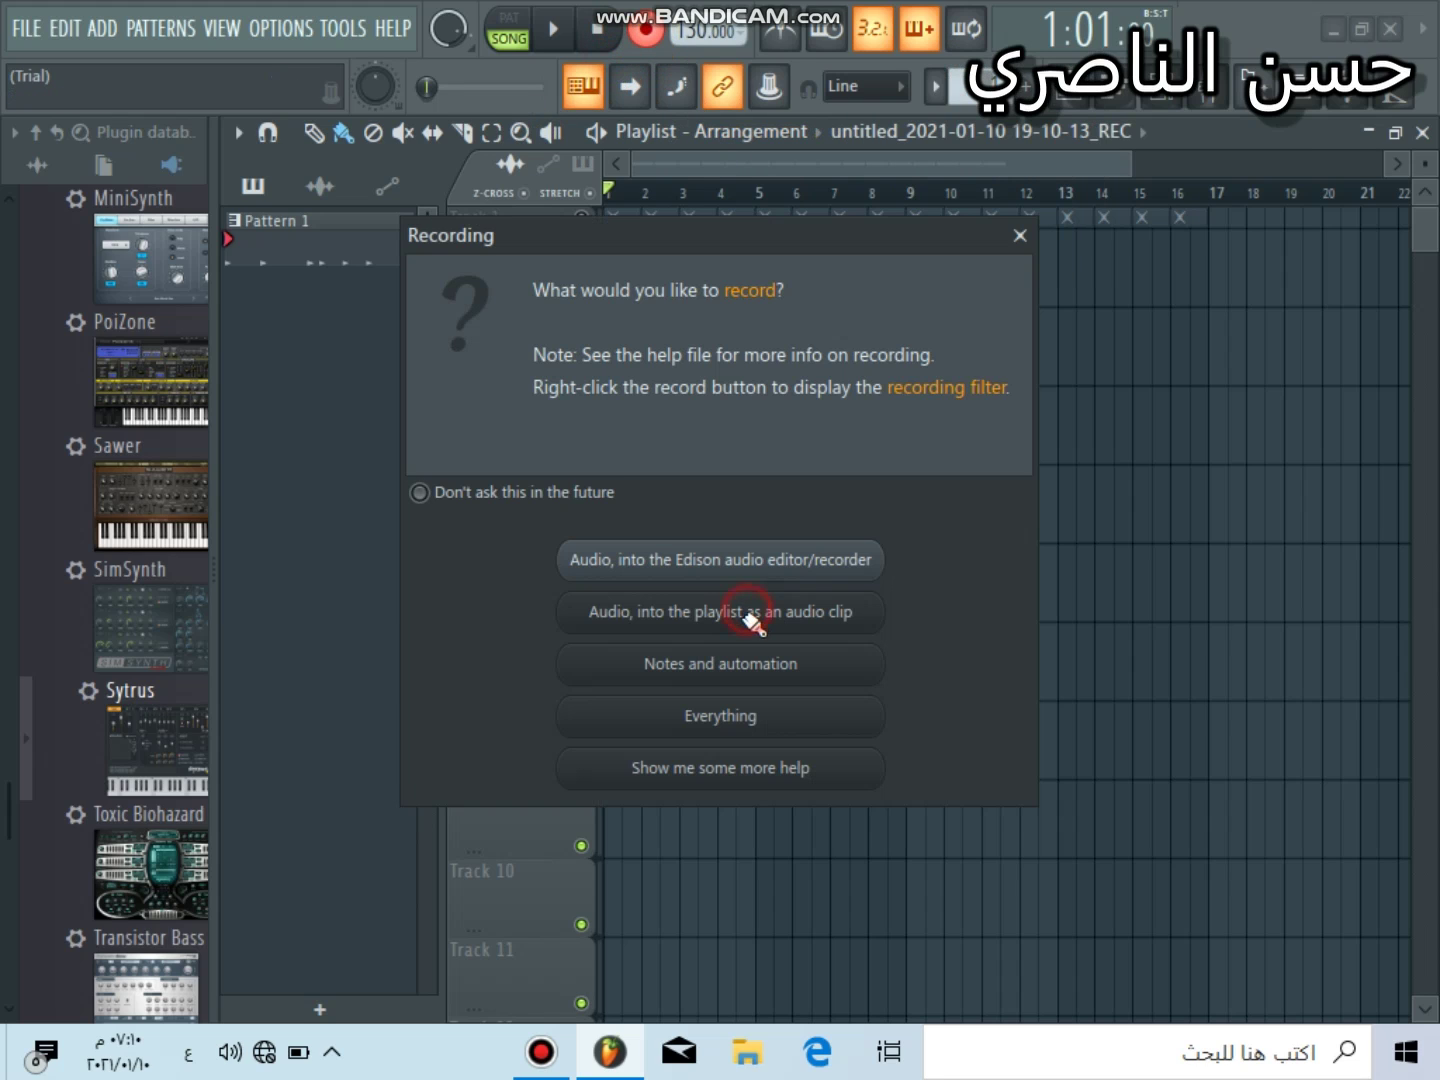
left_click(751, 614)
key("v")
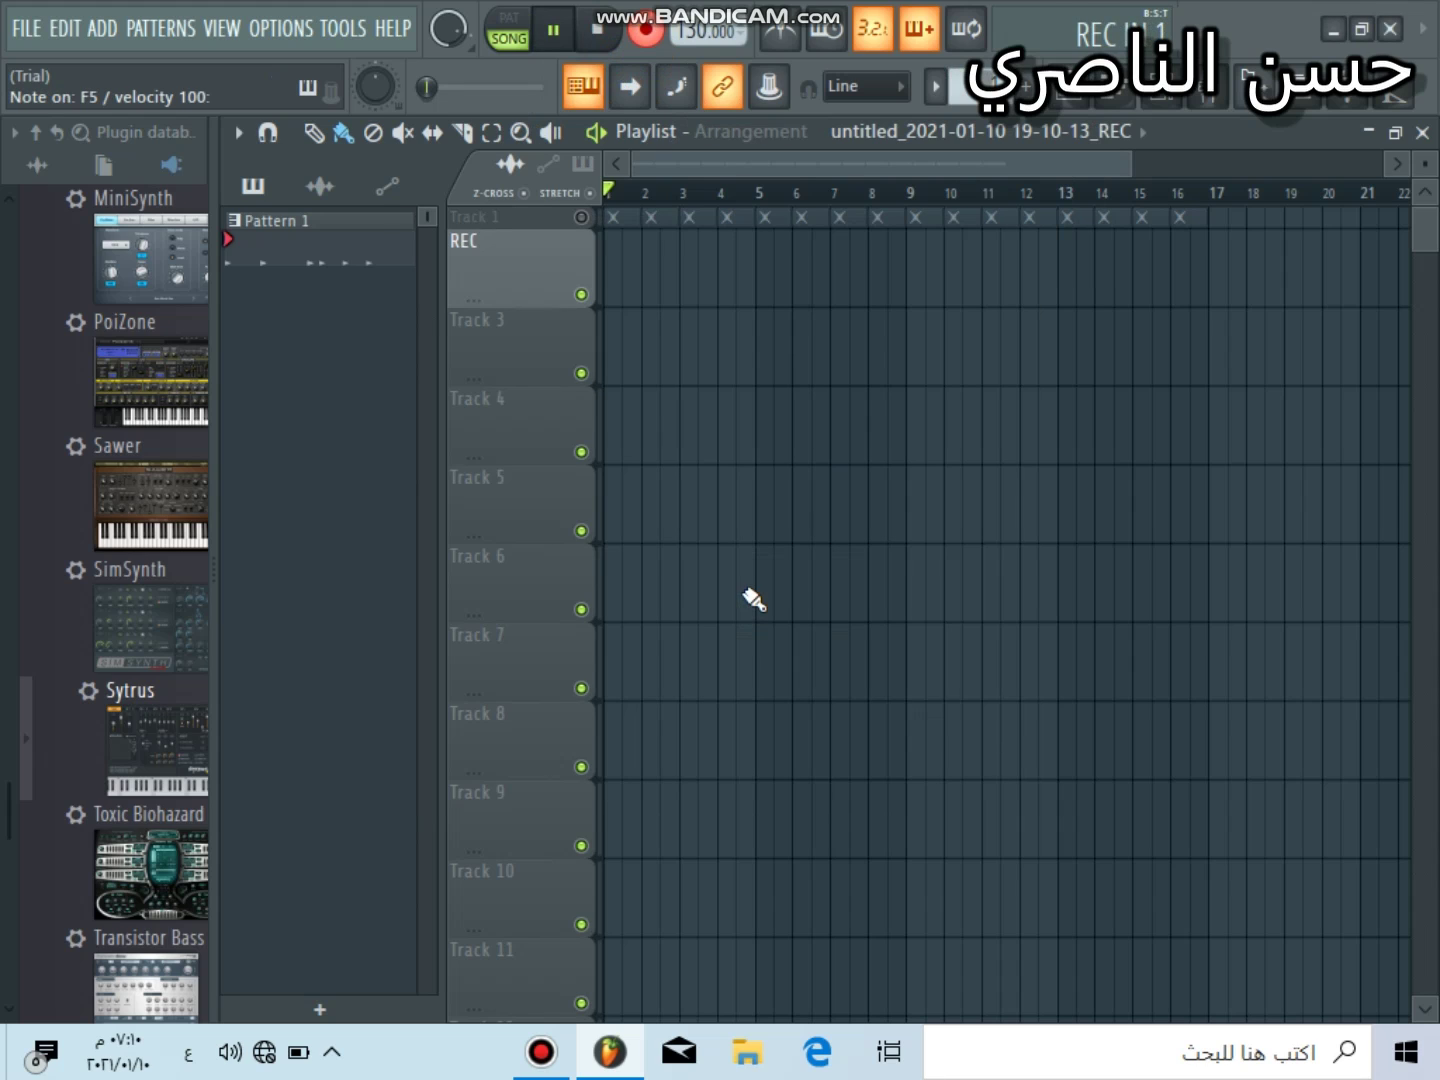
key("c")
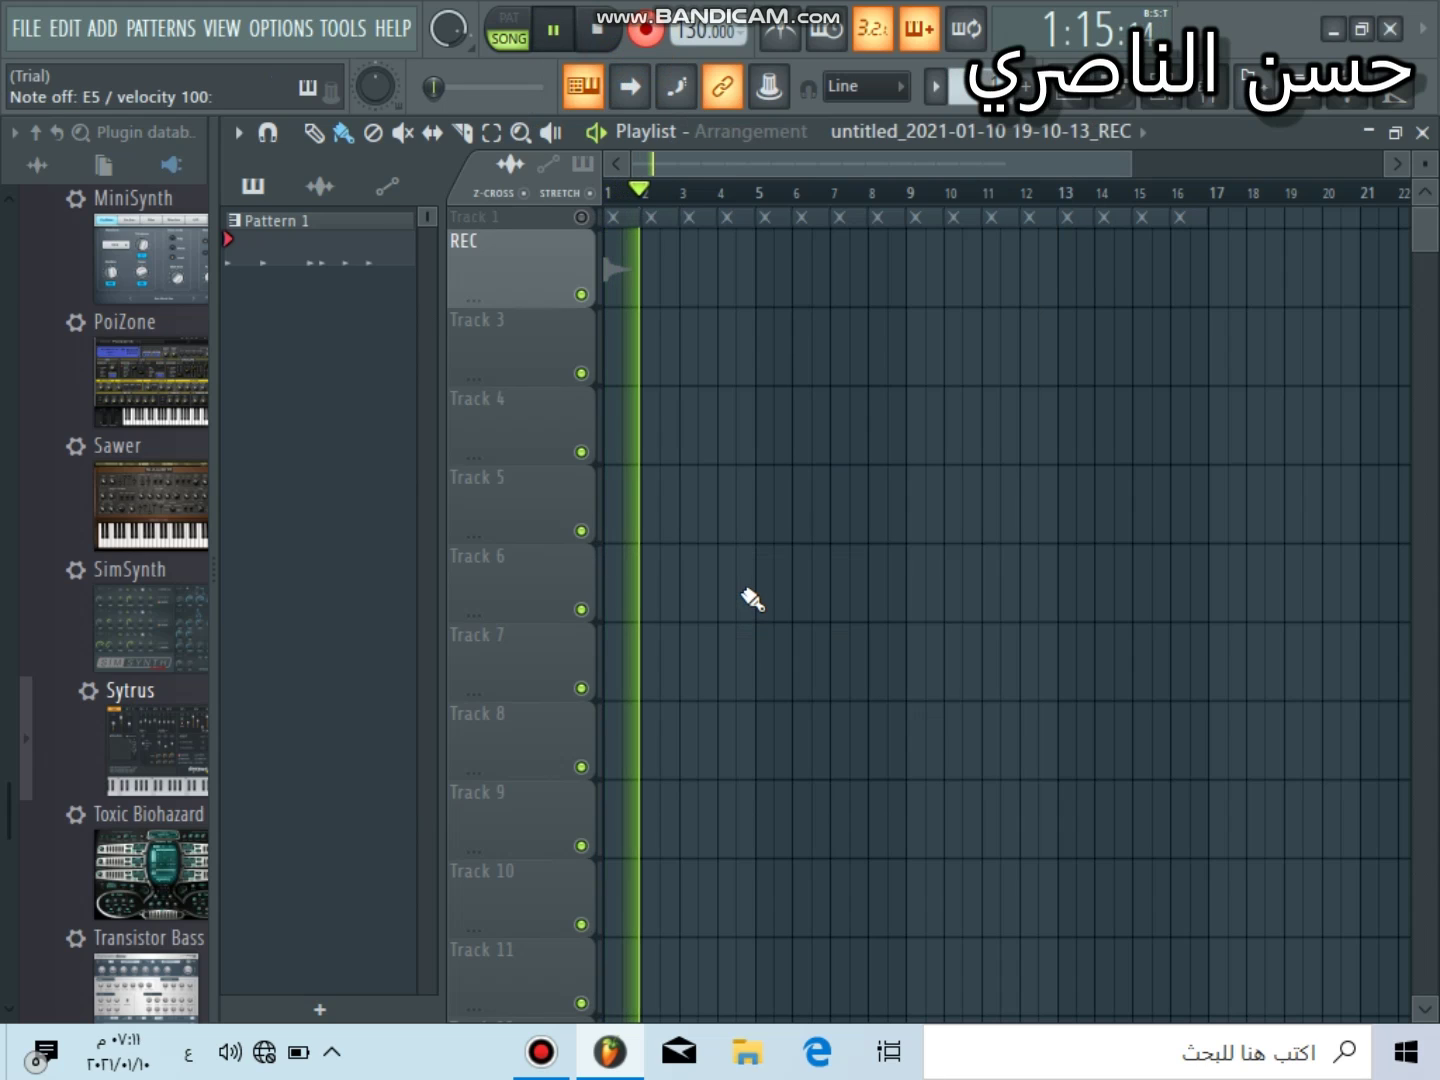
key("x")
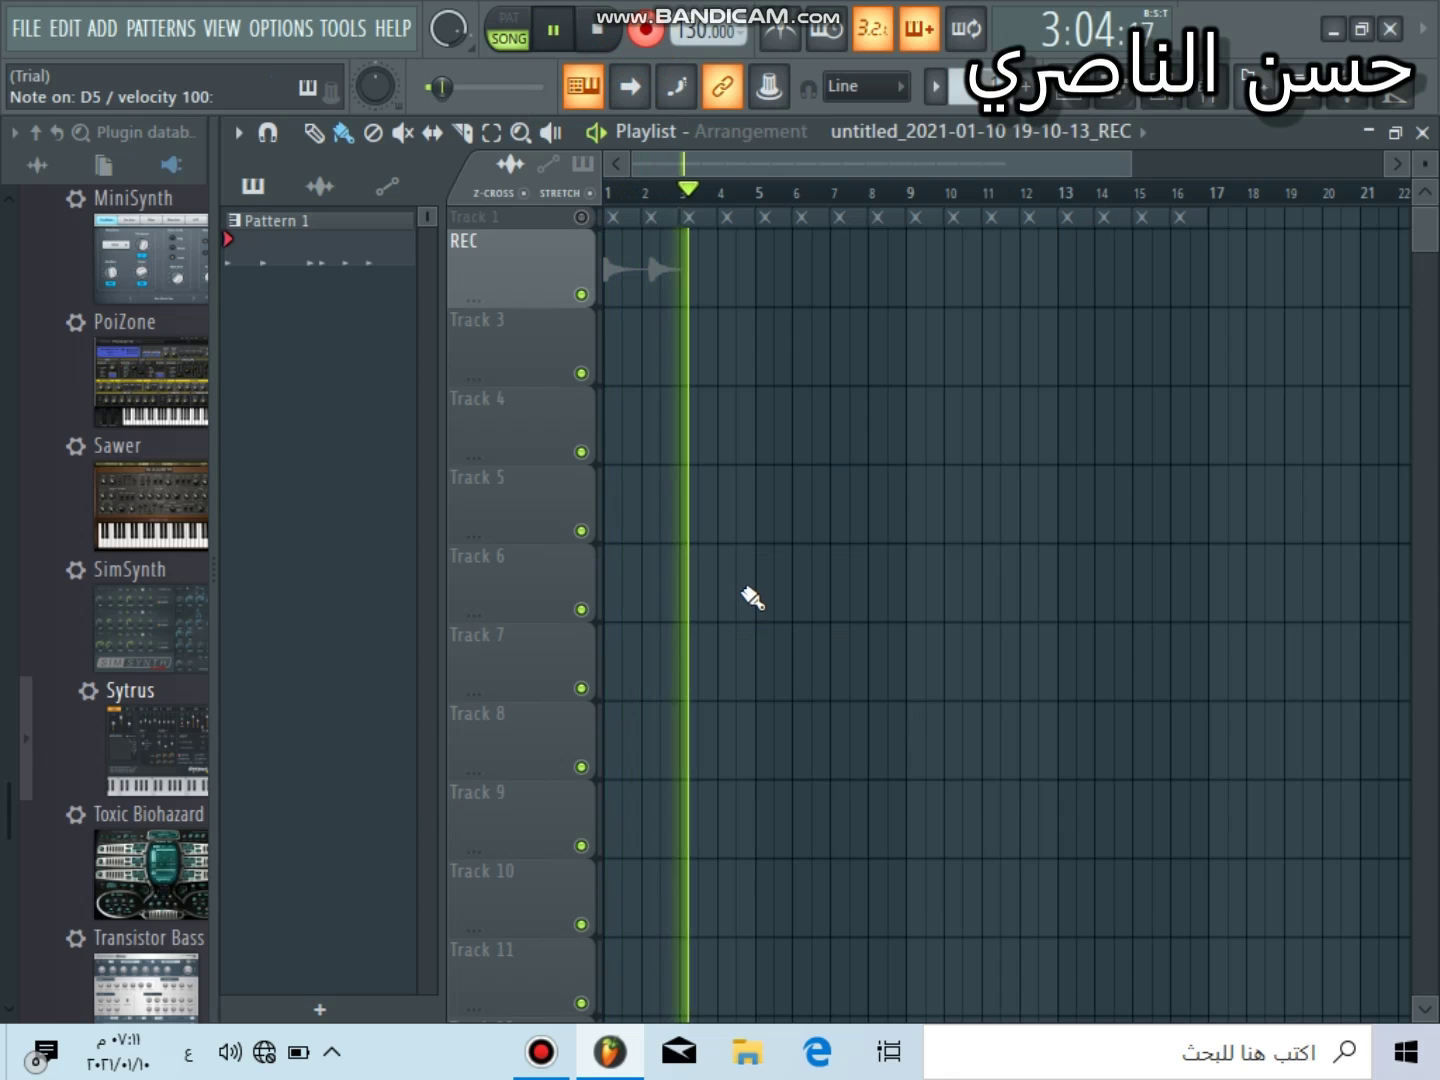
- Unmute Track 1 during the recording, continue the melody over the drums and stop the recording past bar 9
left_click(582, 218)
key("v")
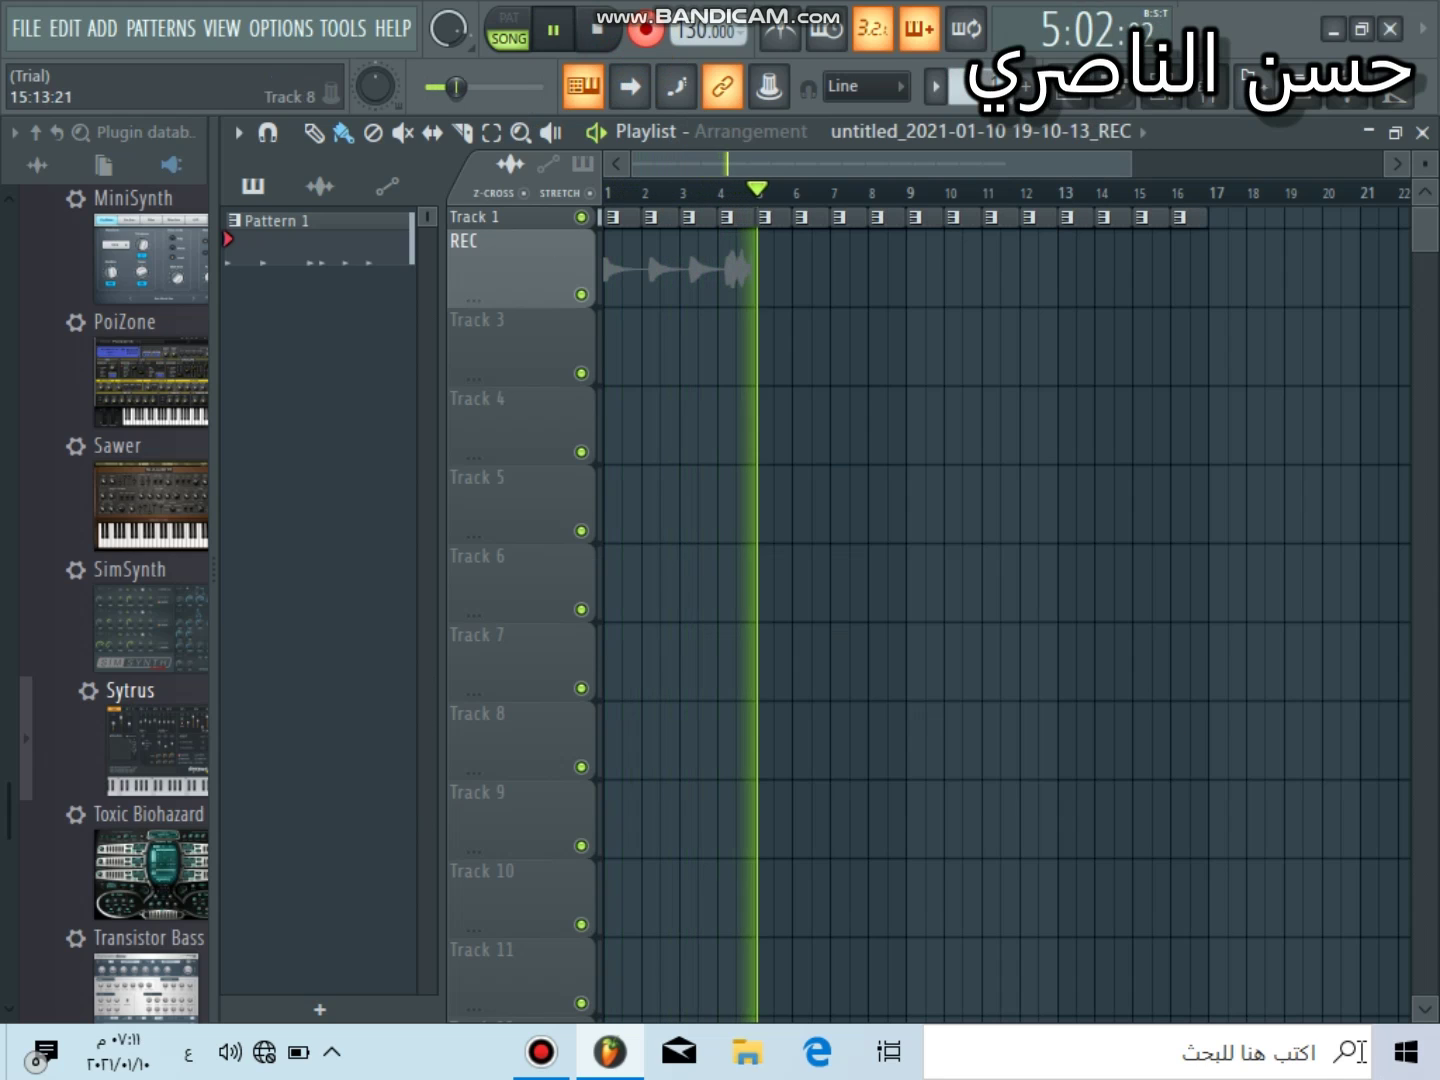
key("c")
key("x")
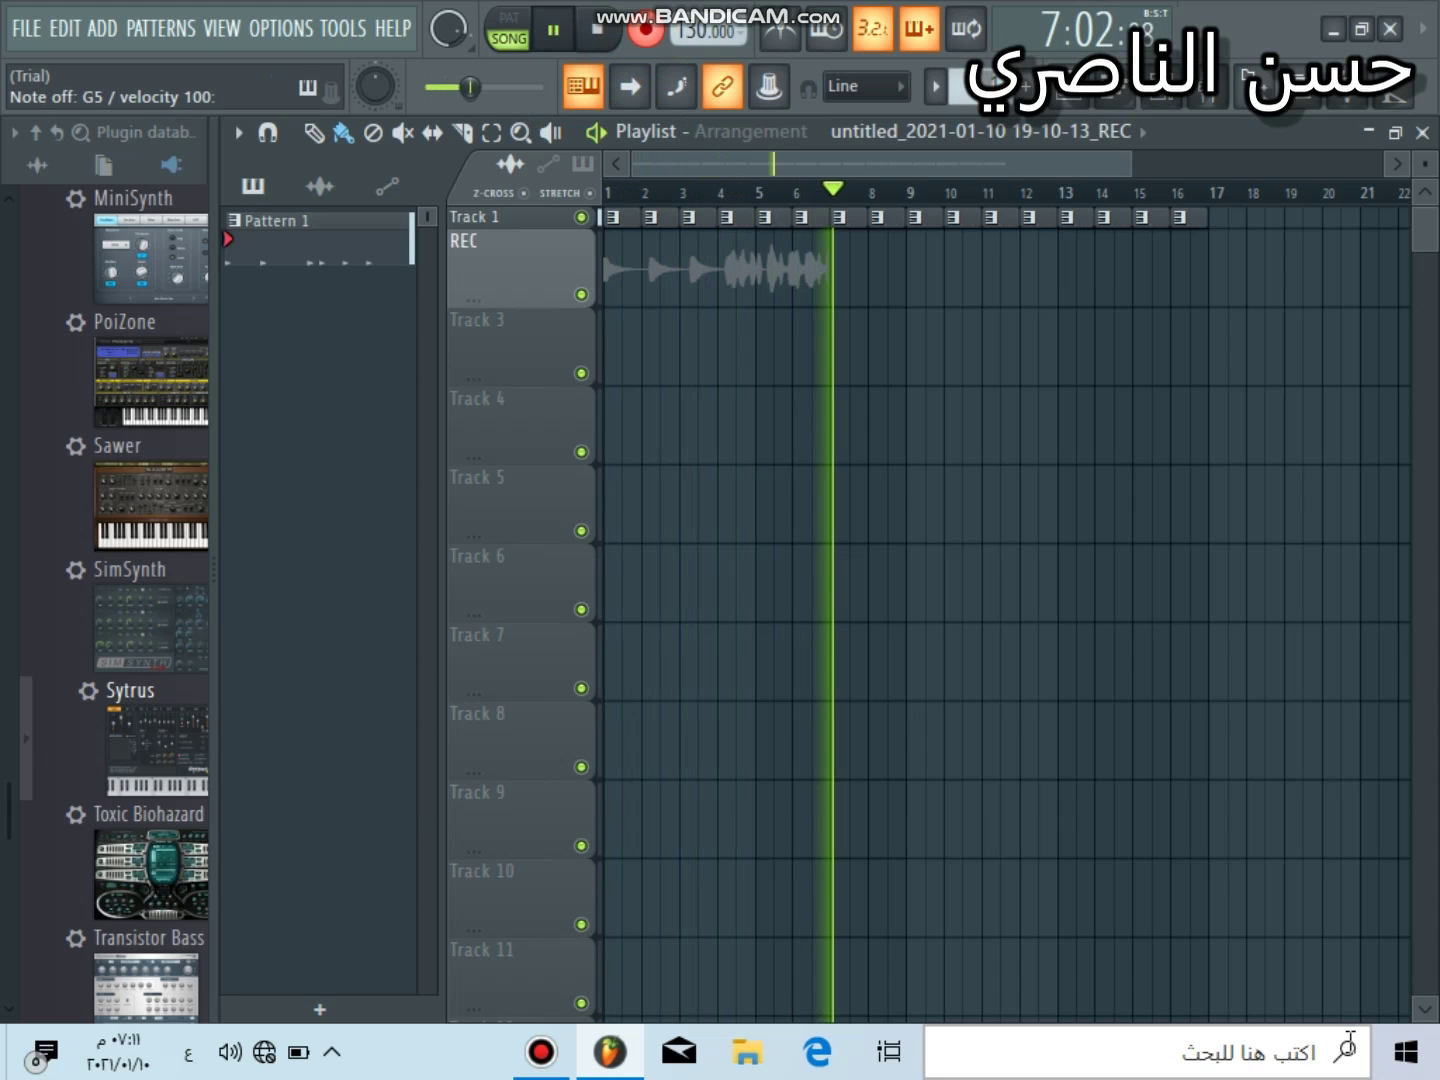
key("c")
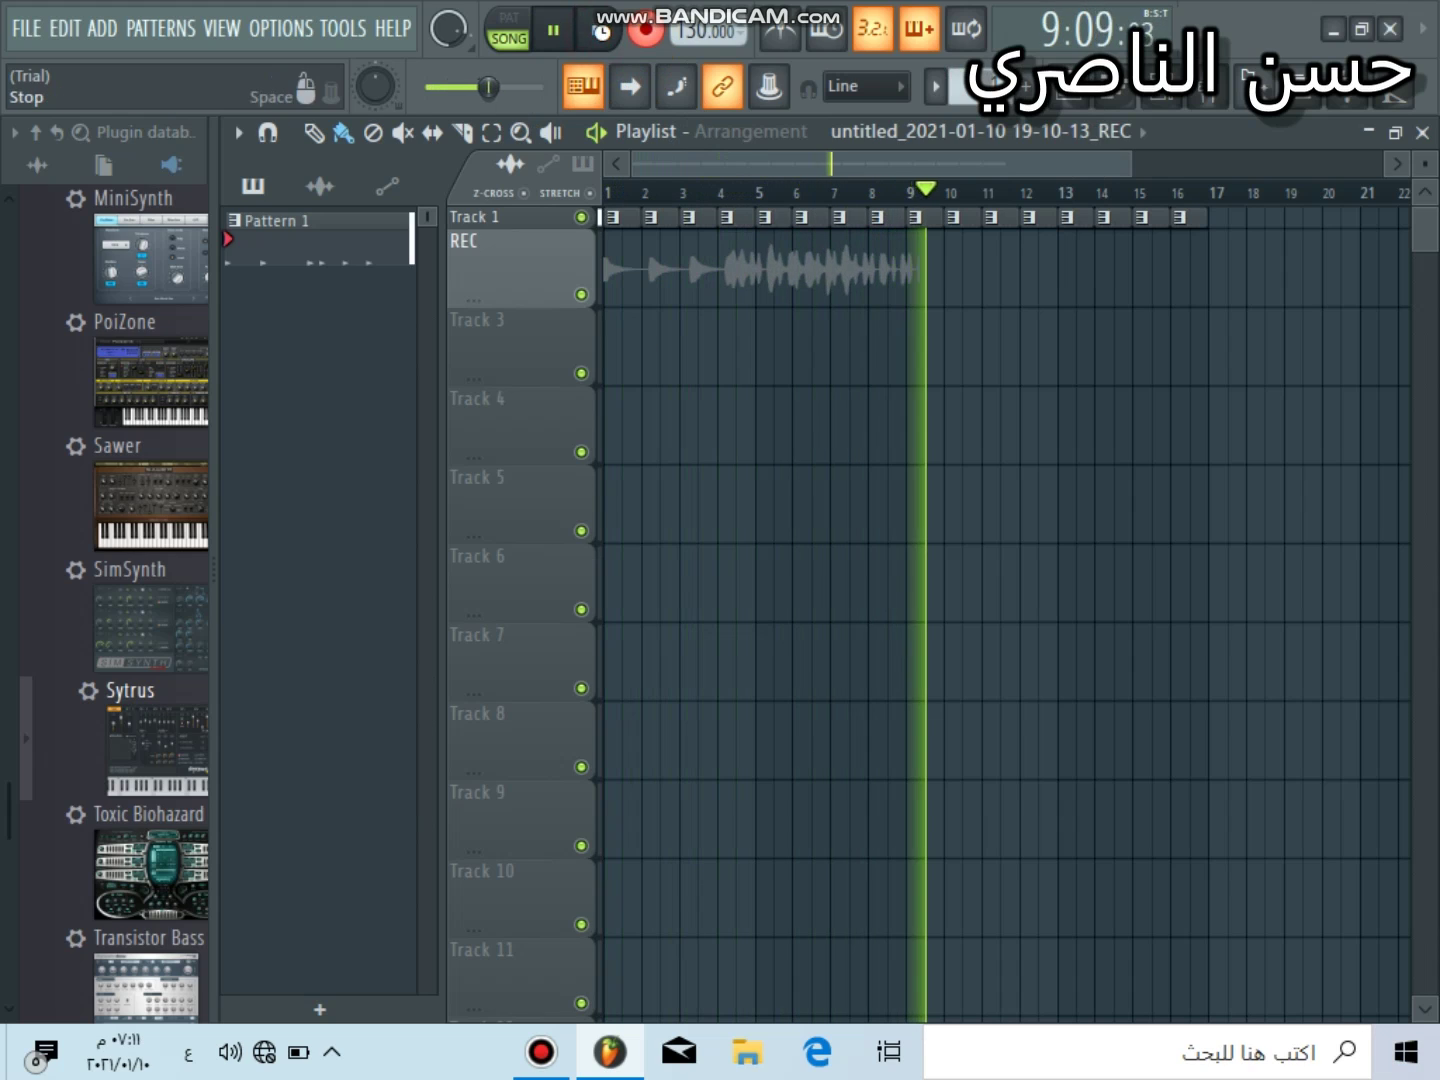
left_click(599, 31)
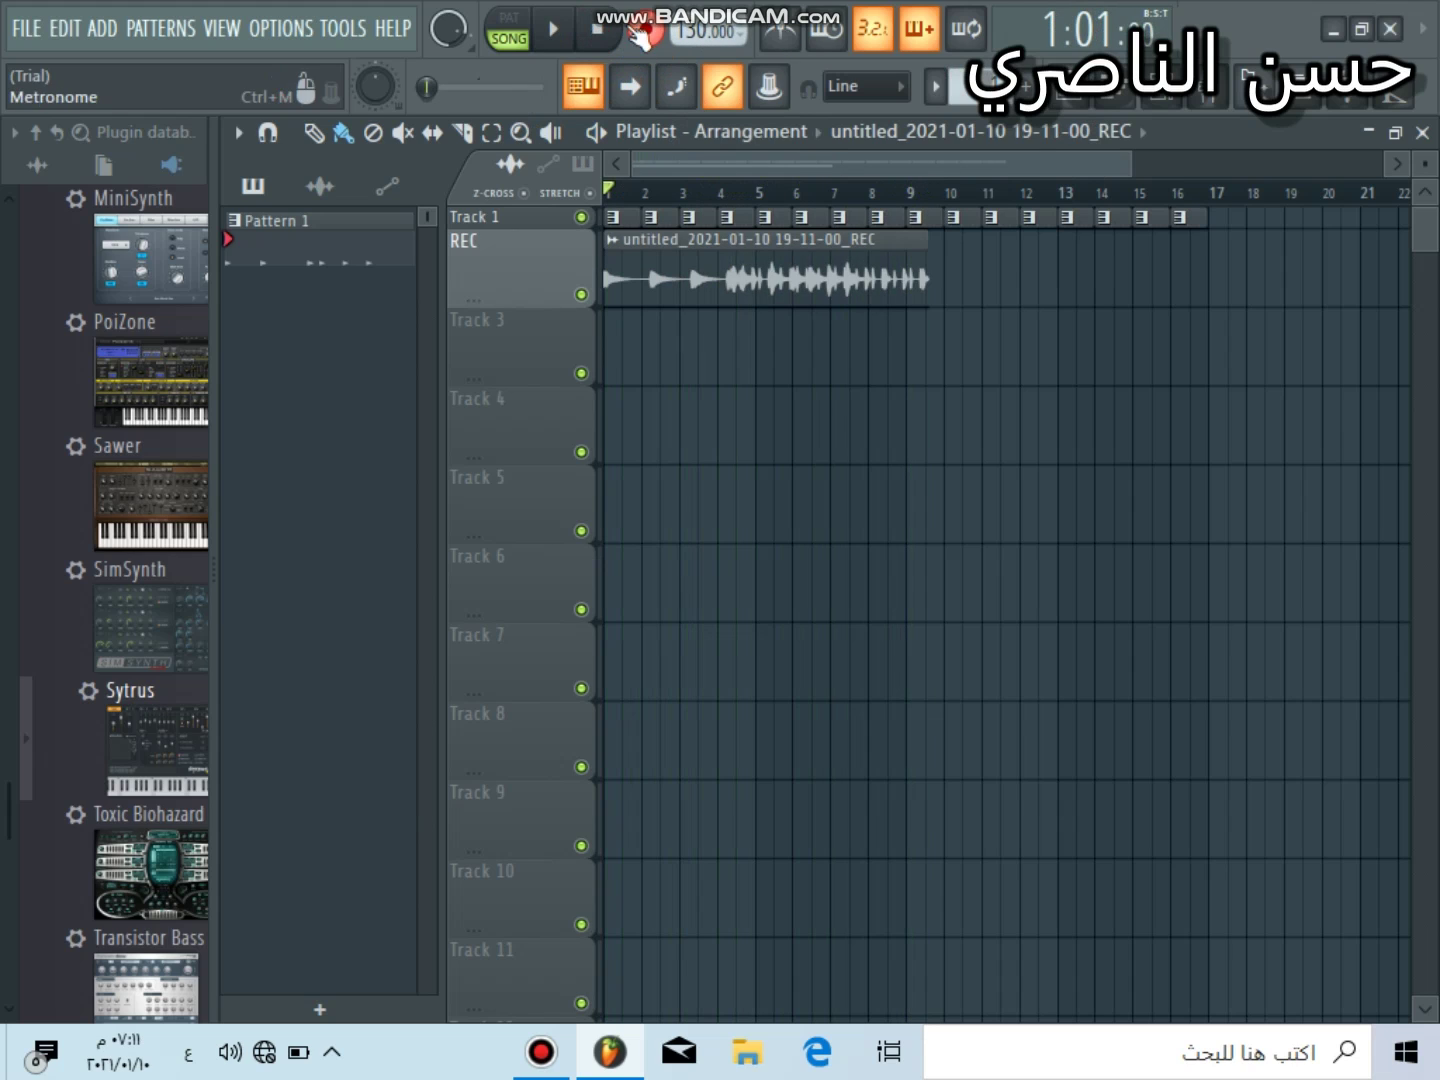
- Play back the new take, muting Track 1 to hear only the REC audio clip, and stop playback
left_click(555, 32)
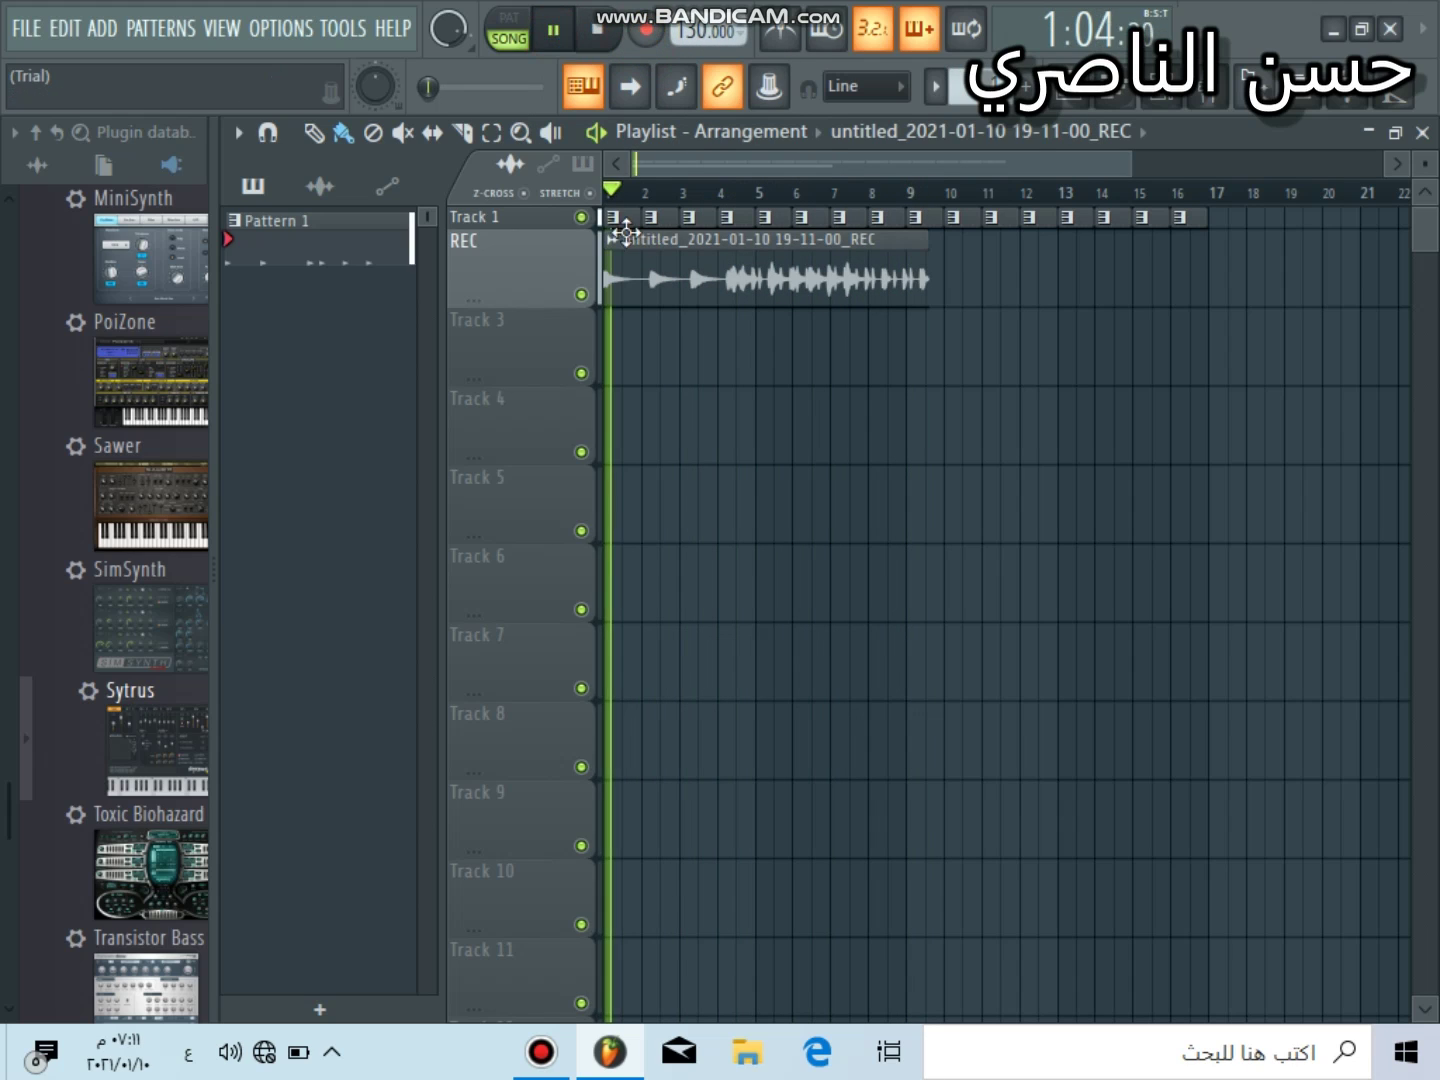
left_click(590, 217)
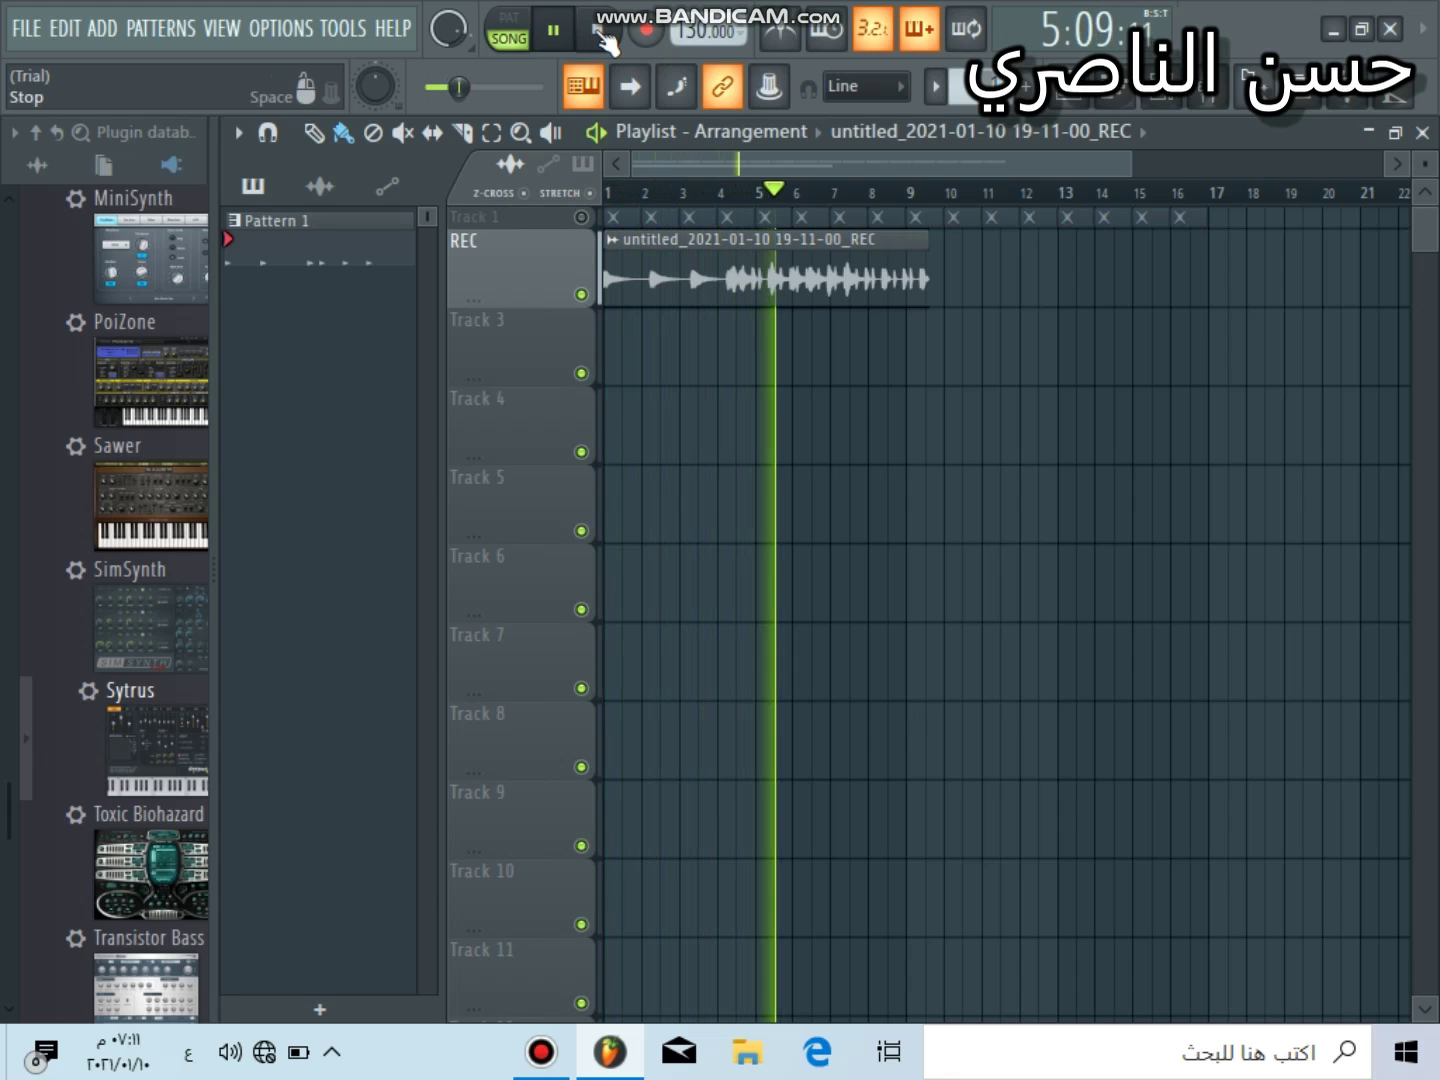
key("space")
- Replace the REC clip with a new audio take recorded into the playlist, unmuting Track 1 partway through, and stop at about bar 5
right_click(785, 298)
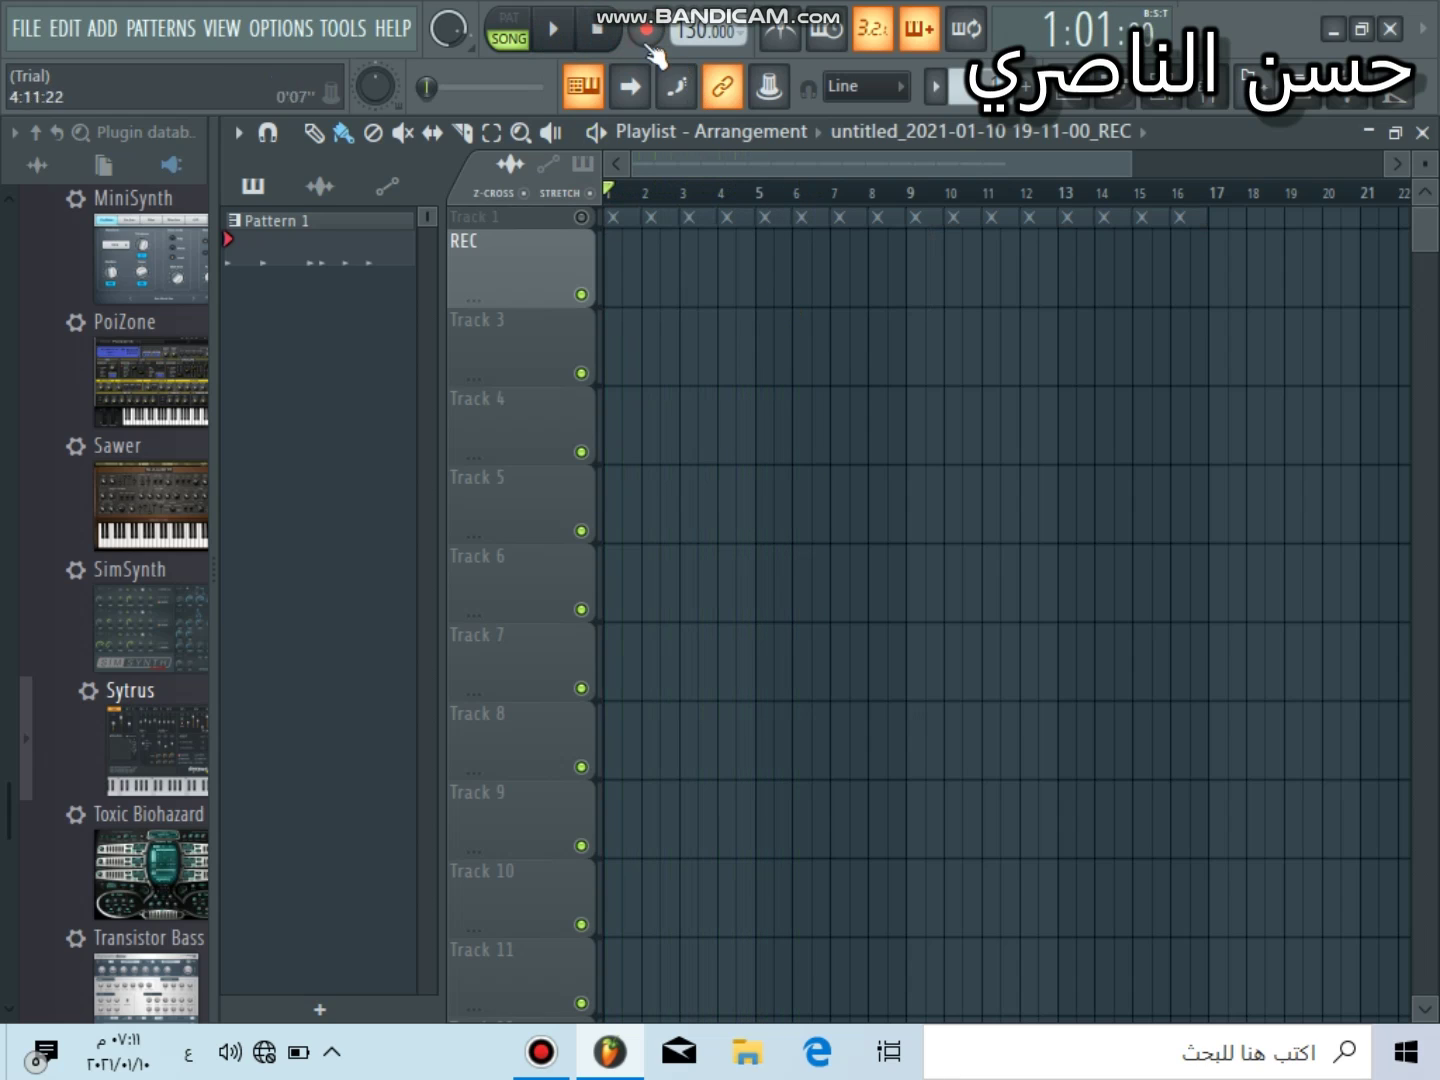
key("r")
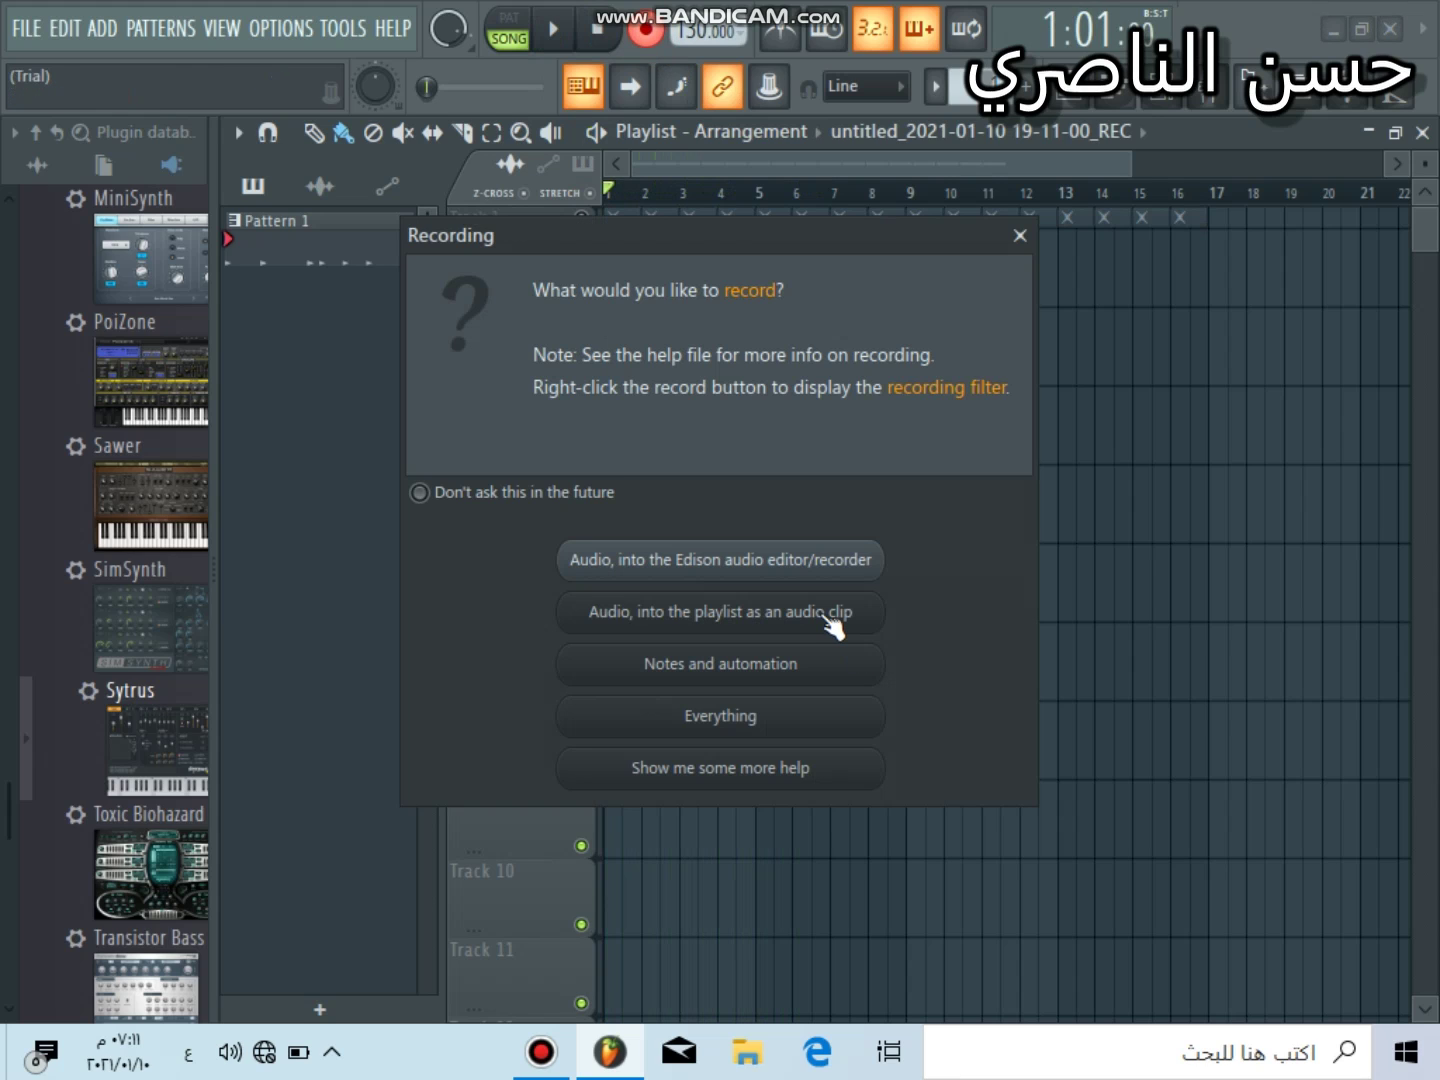
left_click(833, 613)
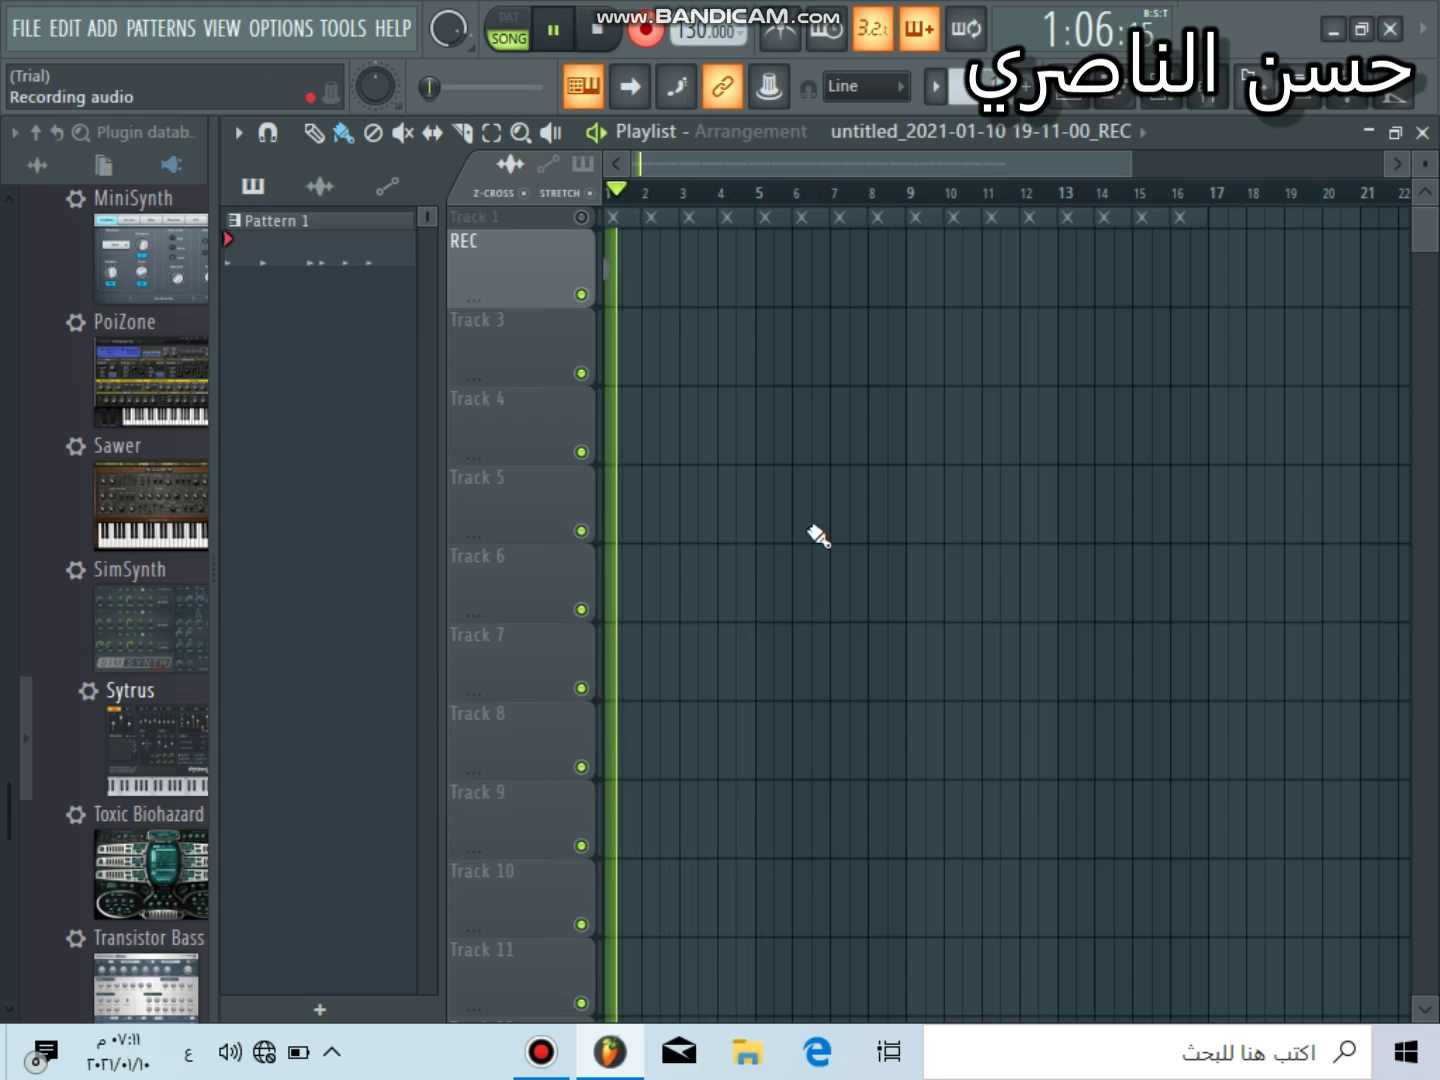
left_click(581, 217)
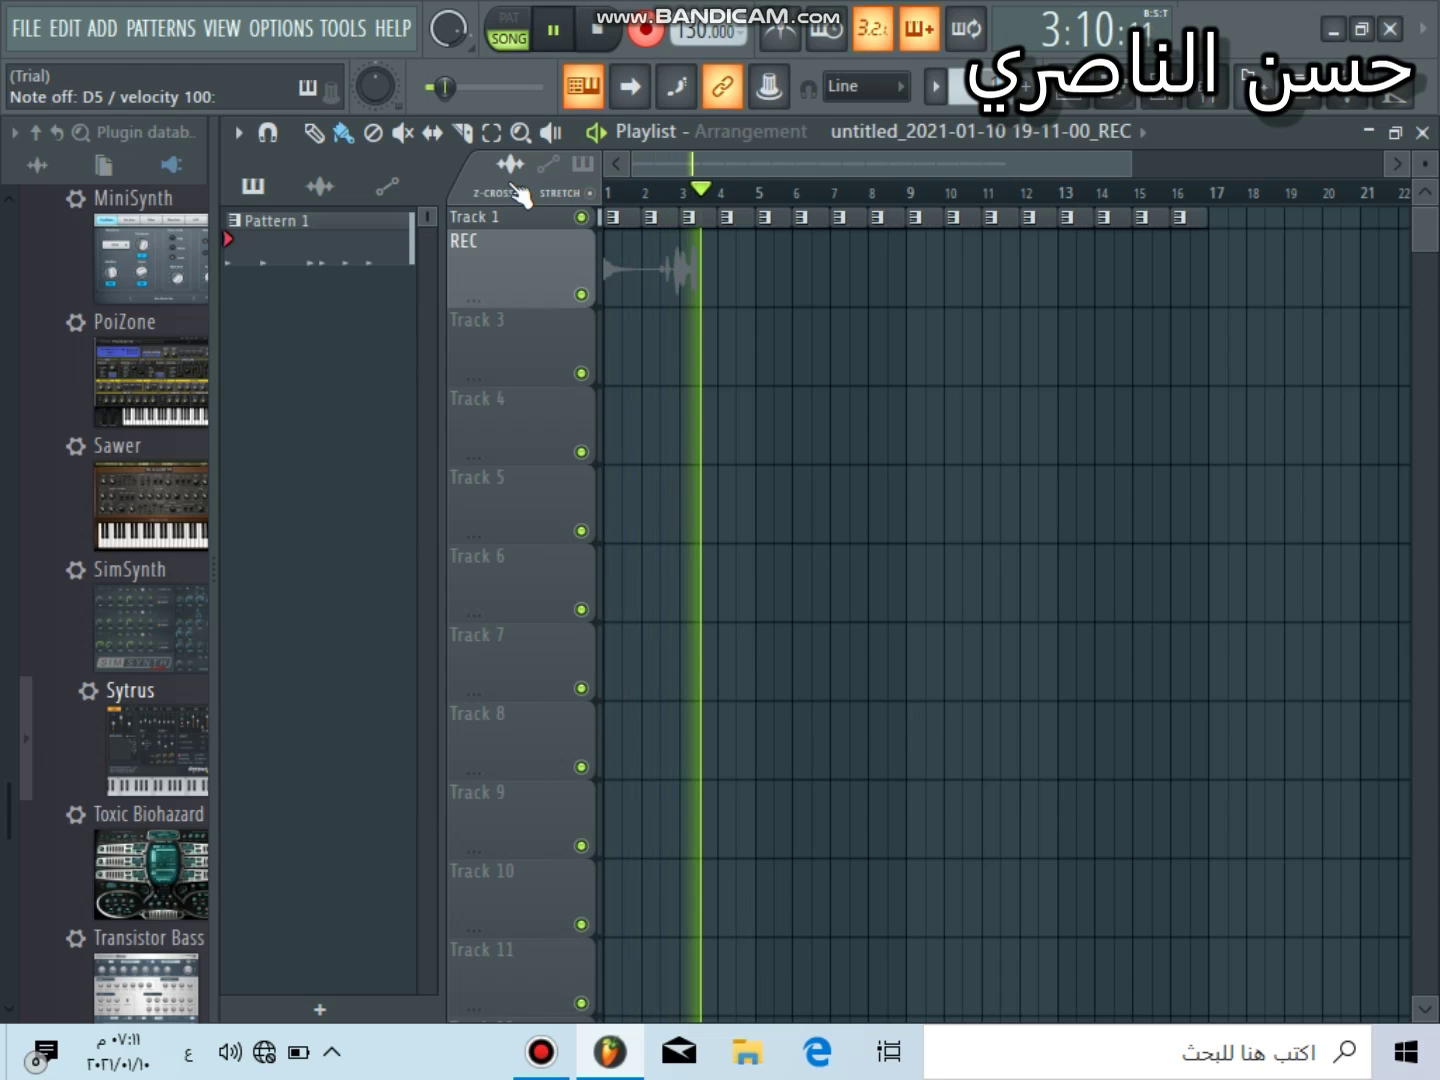
left_click(640, 32)
left_click(599, 31)
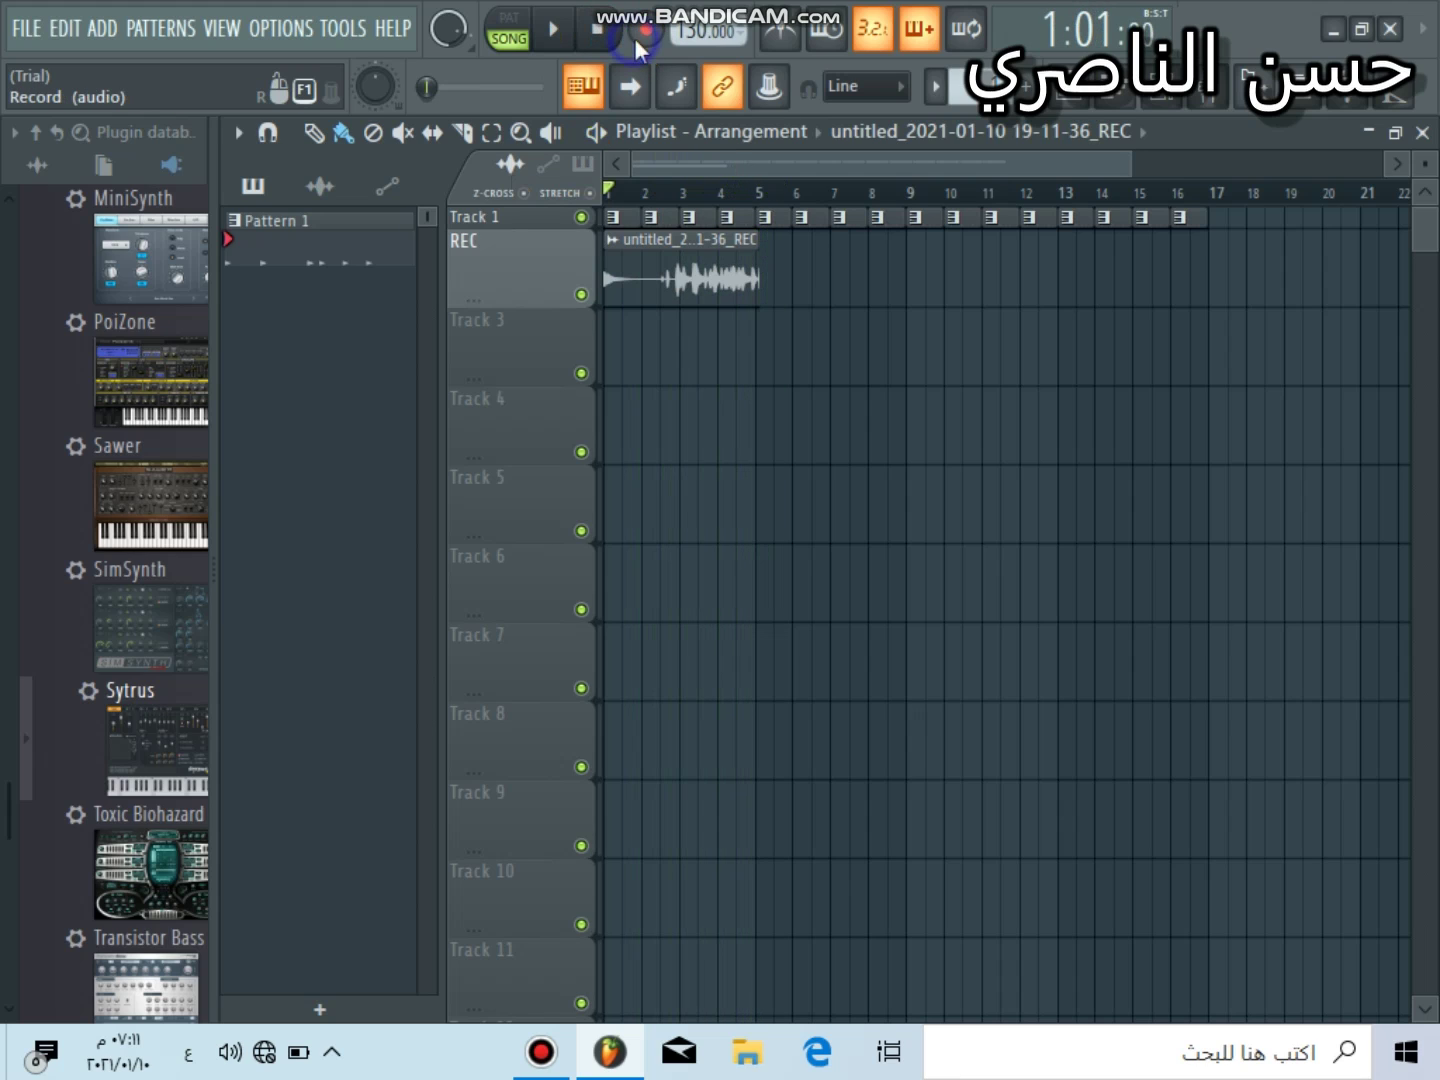
- Replace the REC track's clip with a new audio take recorded into the playlist, stopping in bar 3
right_click(636, 42)
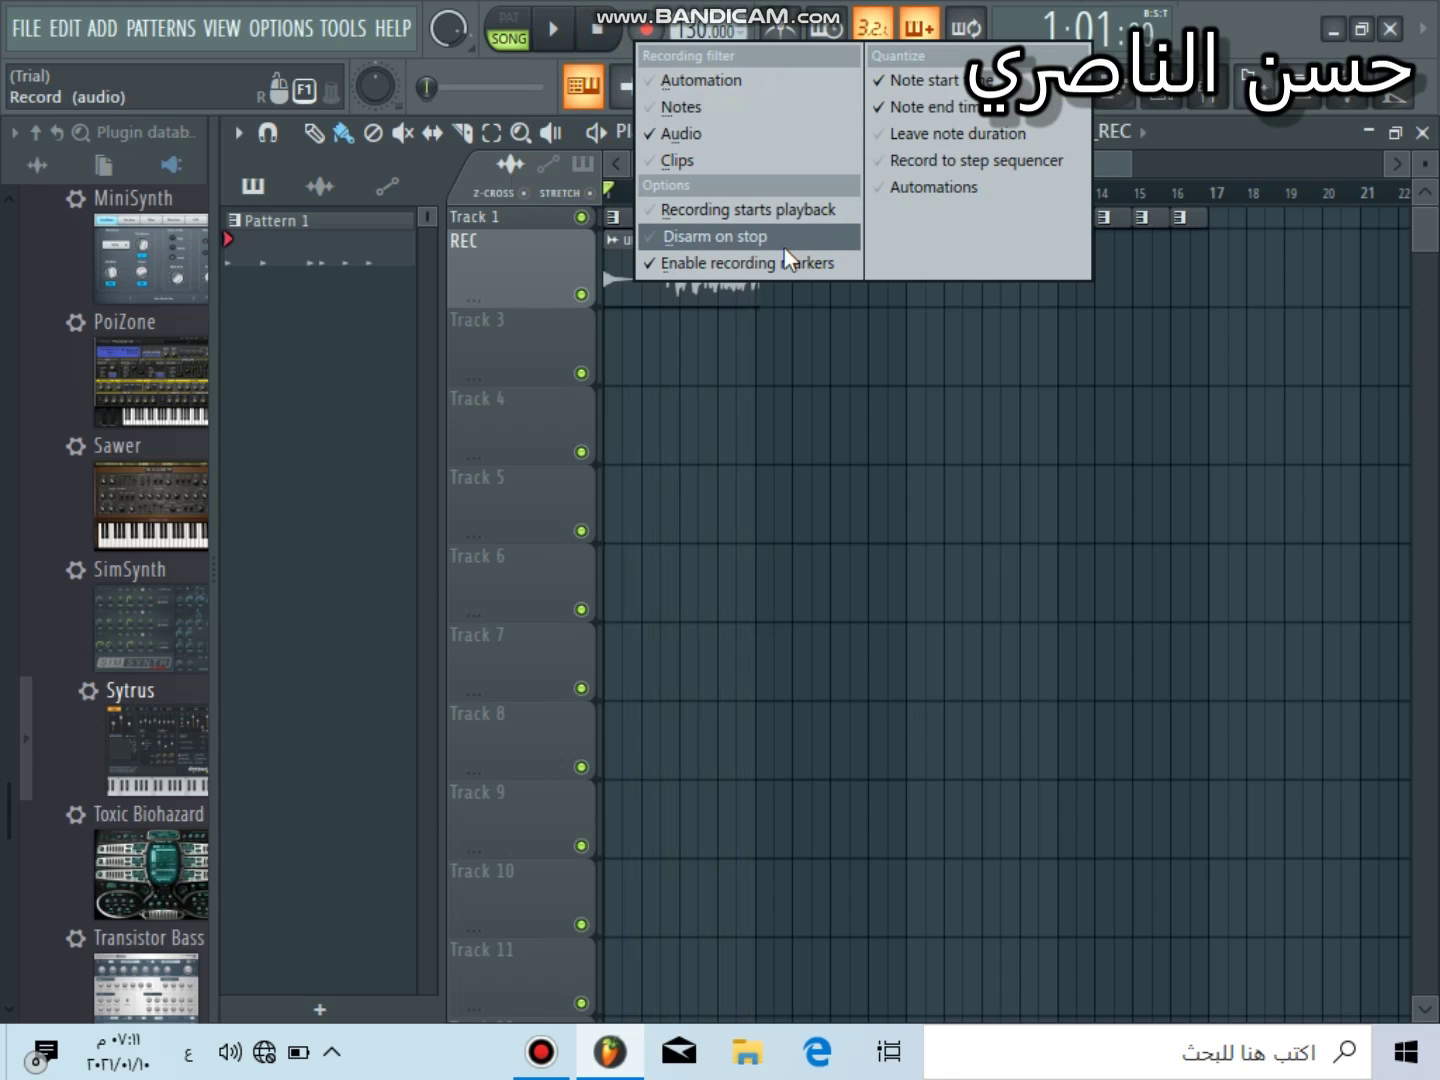
left_click(713, 82)
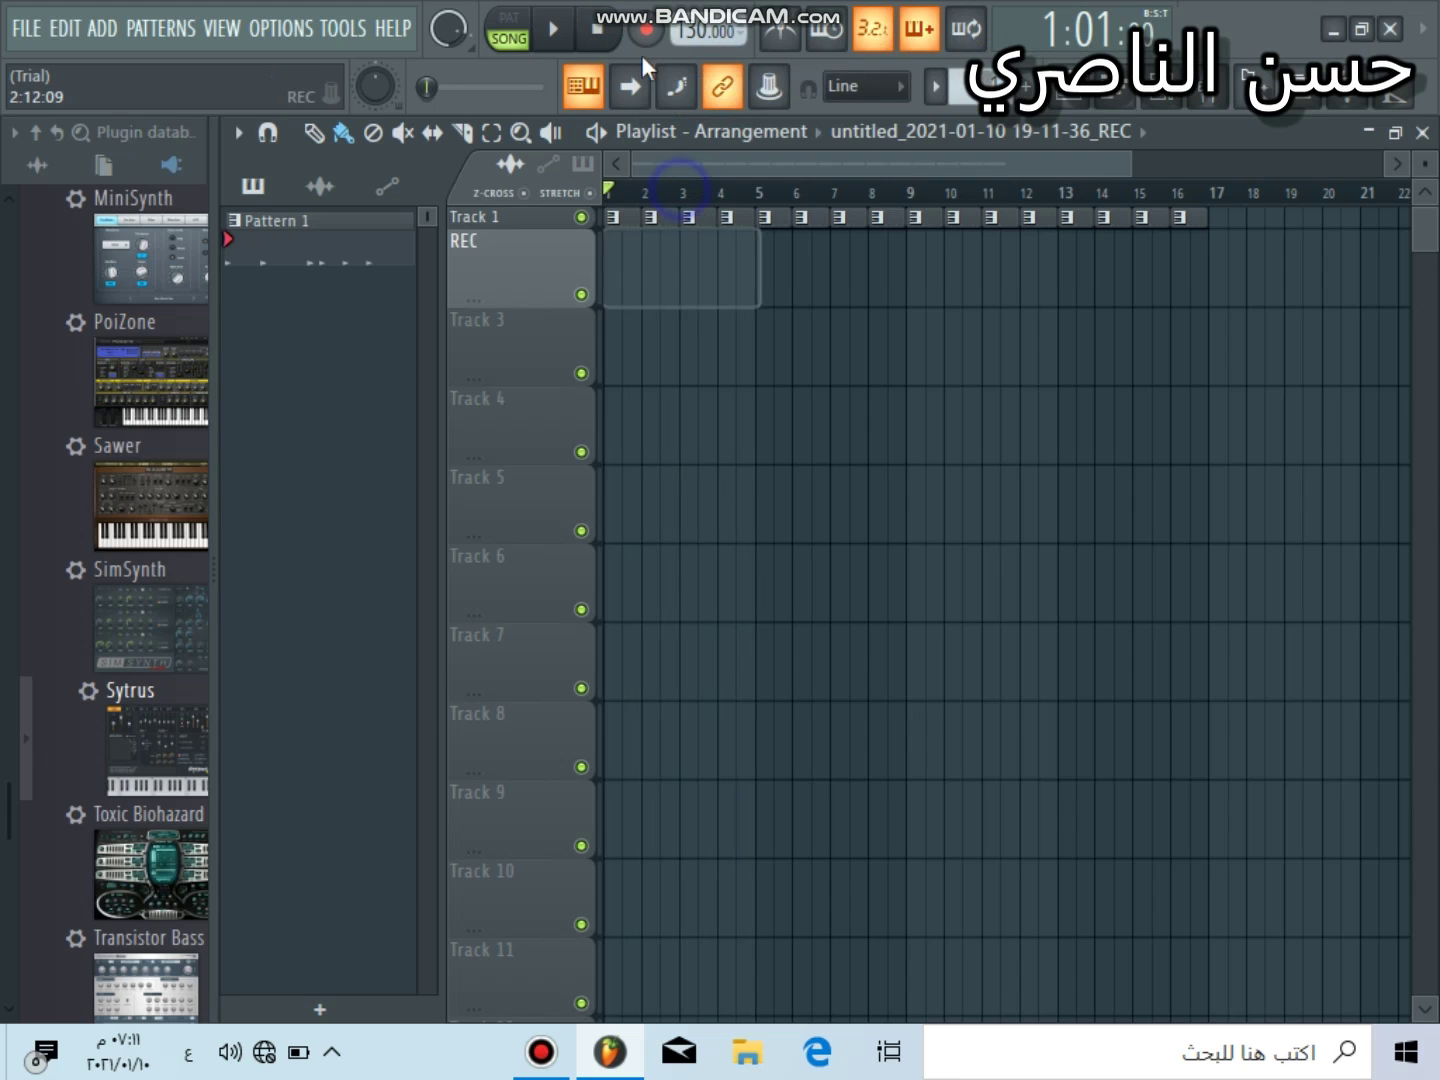
key("ctrl+z")
left_click(648, 39)
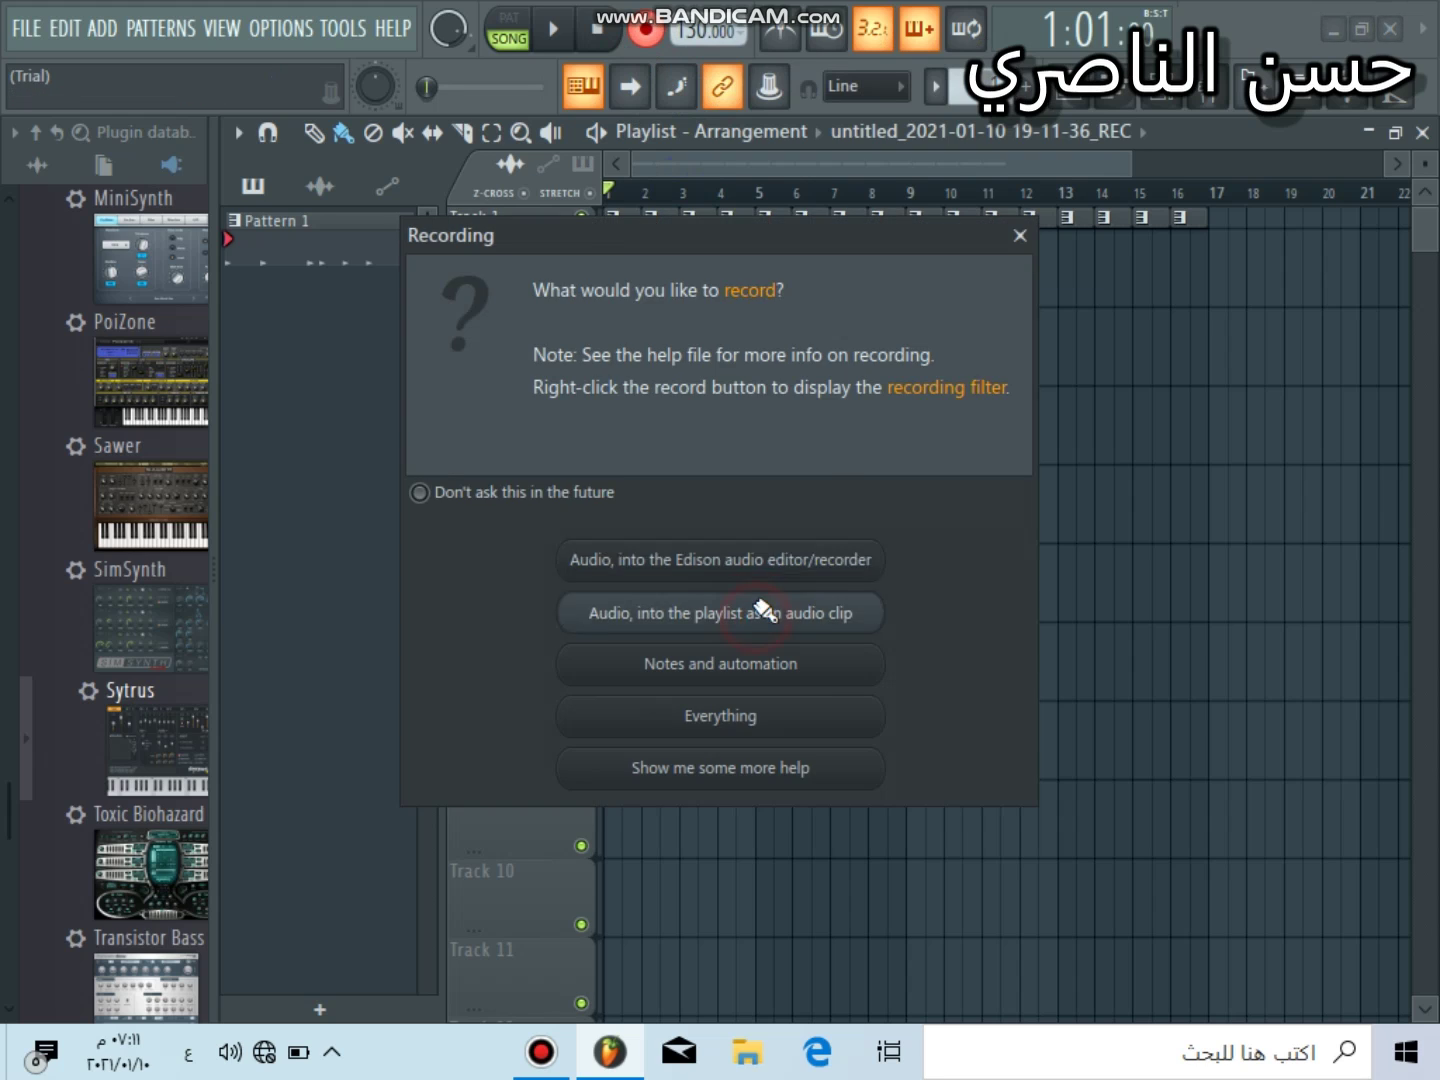
left_click(760, 606)
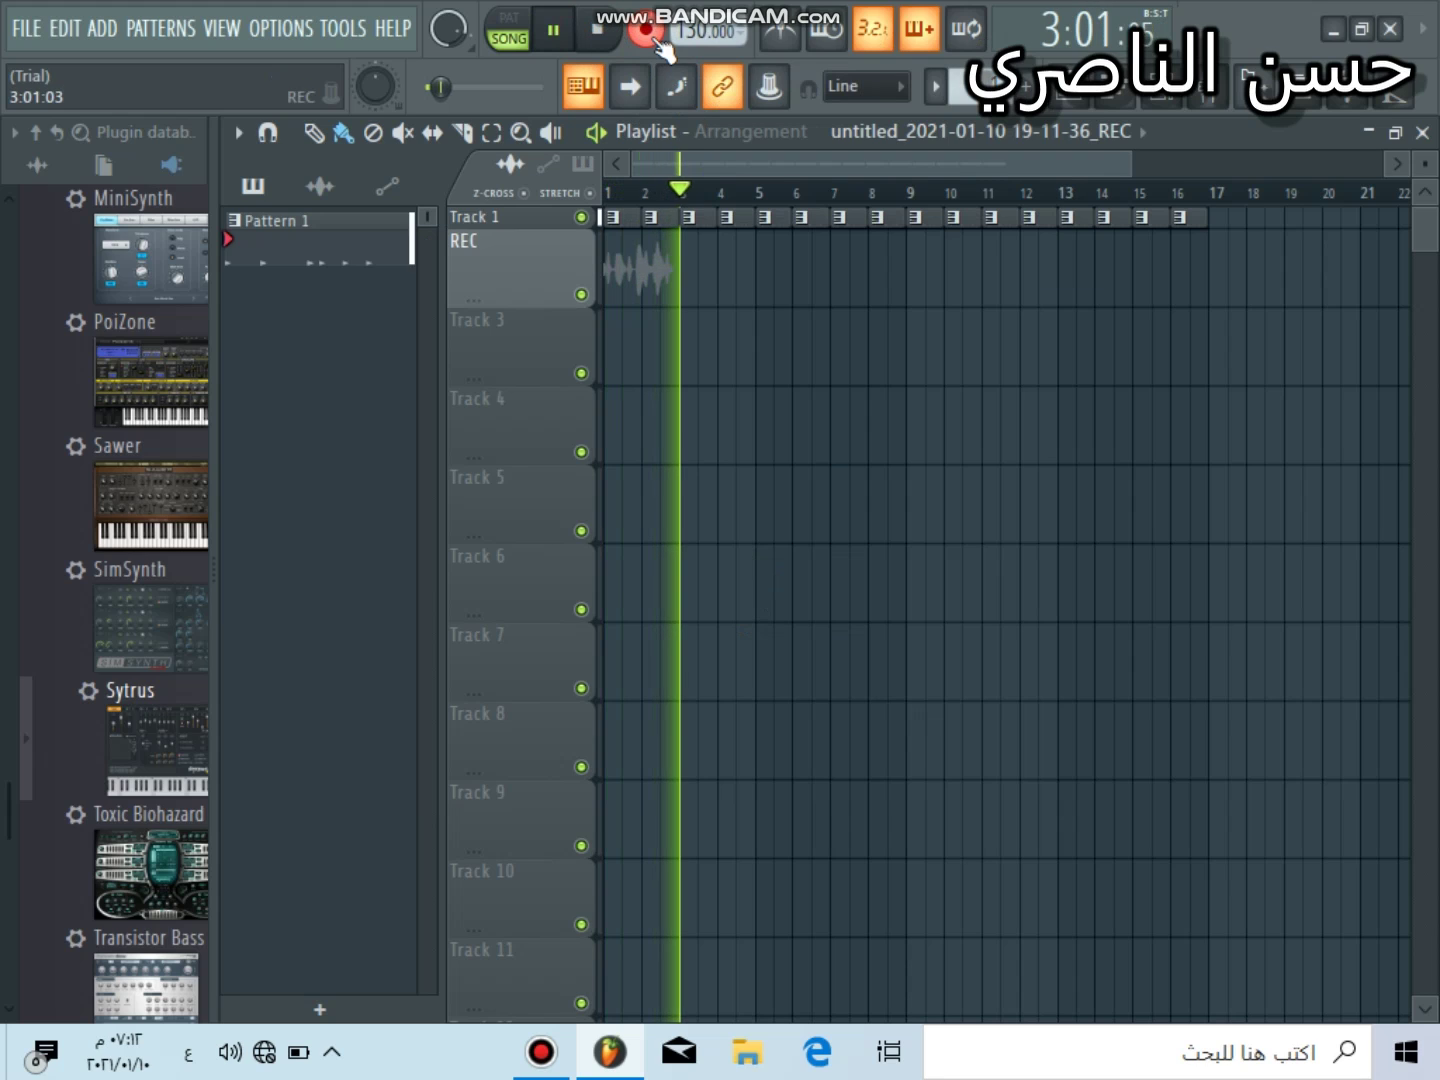
left_click(598, 30)
- Play back the short new take, delete its clip from the REC track and stop playback
left_click(554, 30)
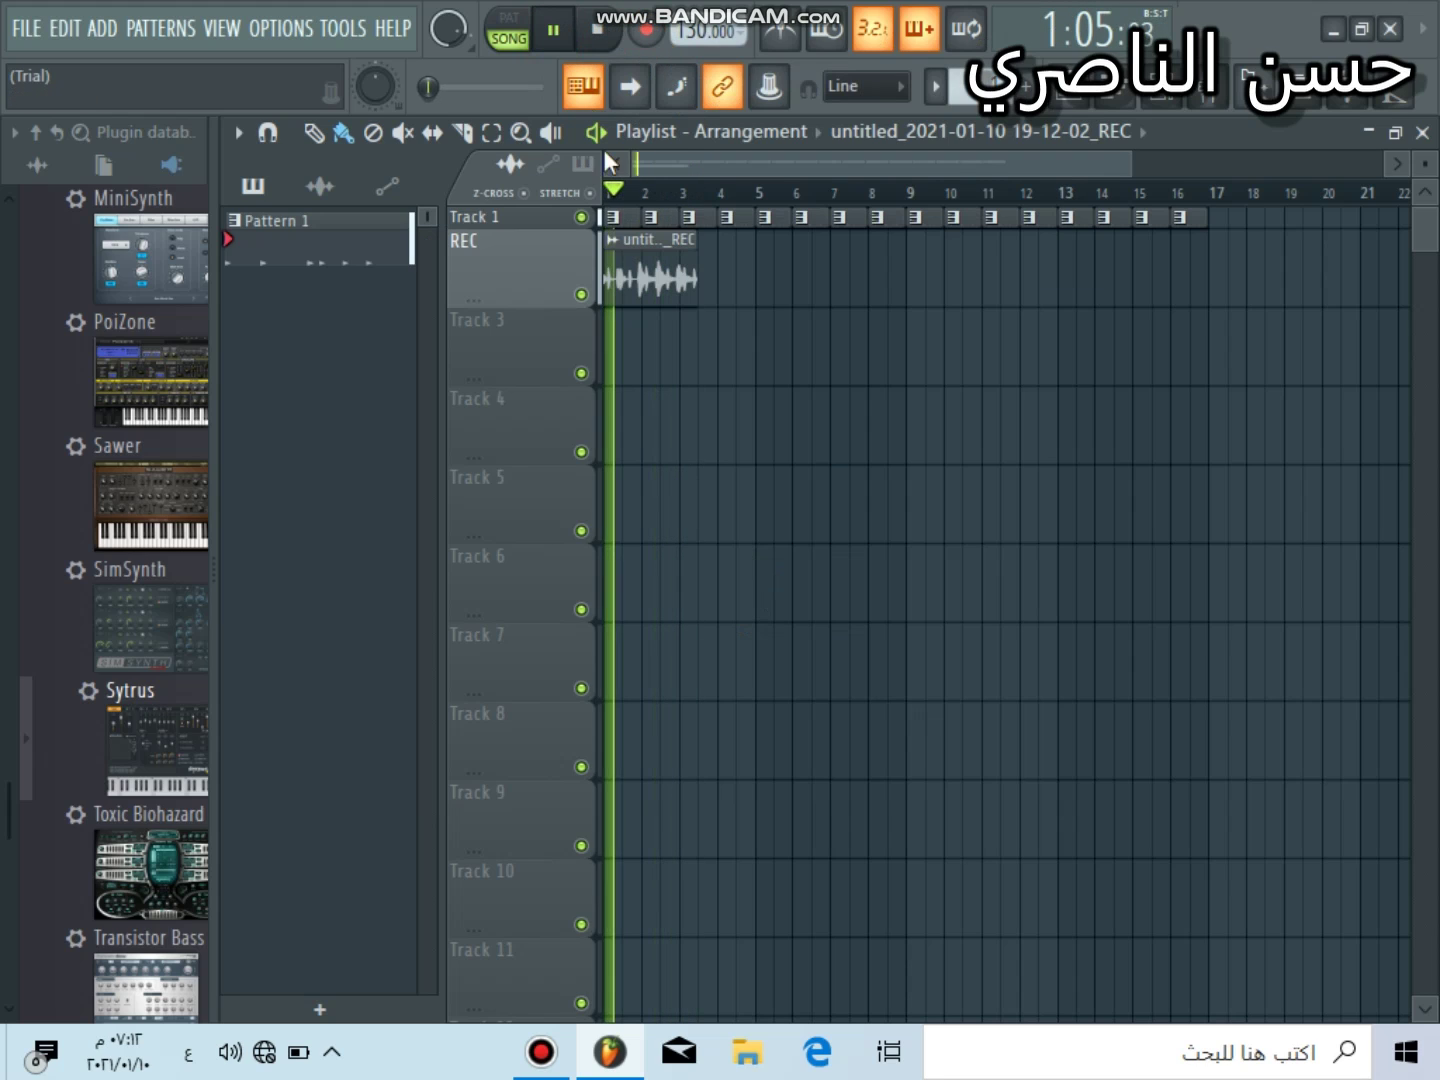
right_click(673, 296)
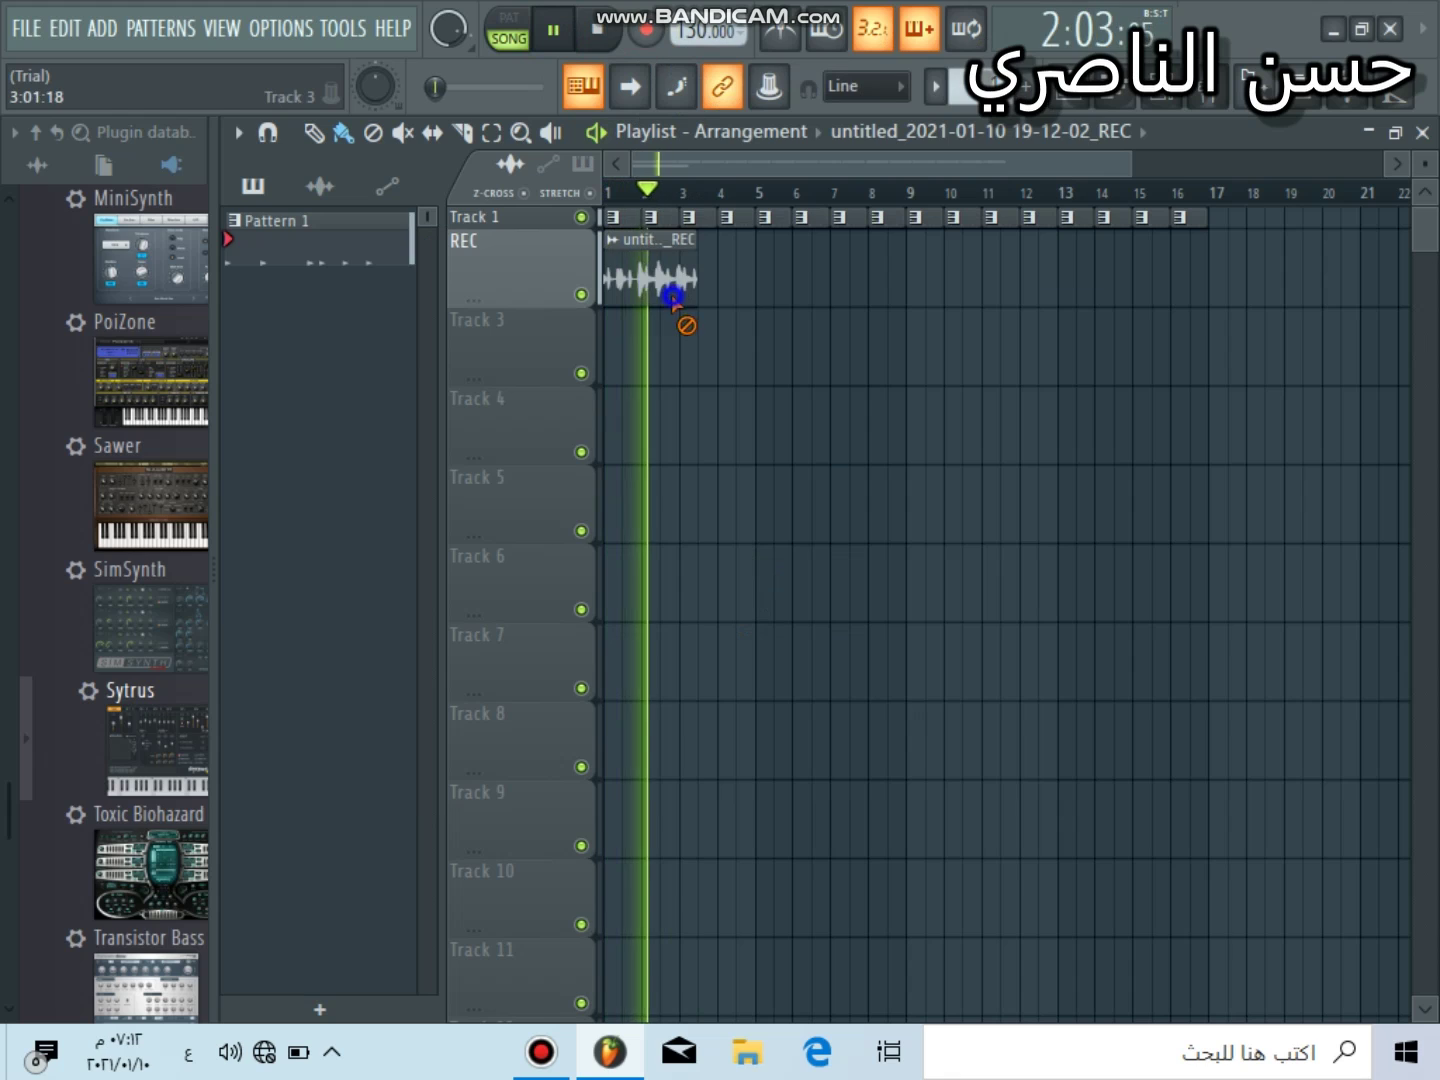
left_click(598, 30)
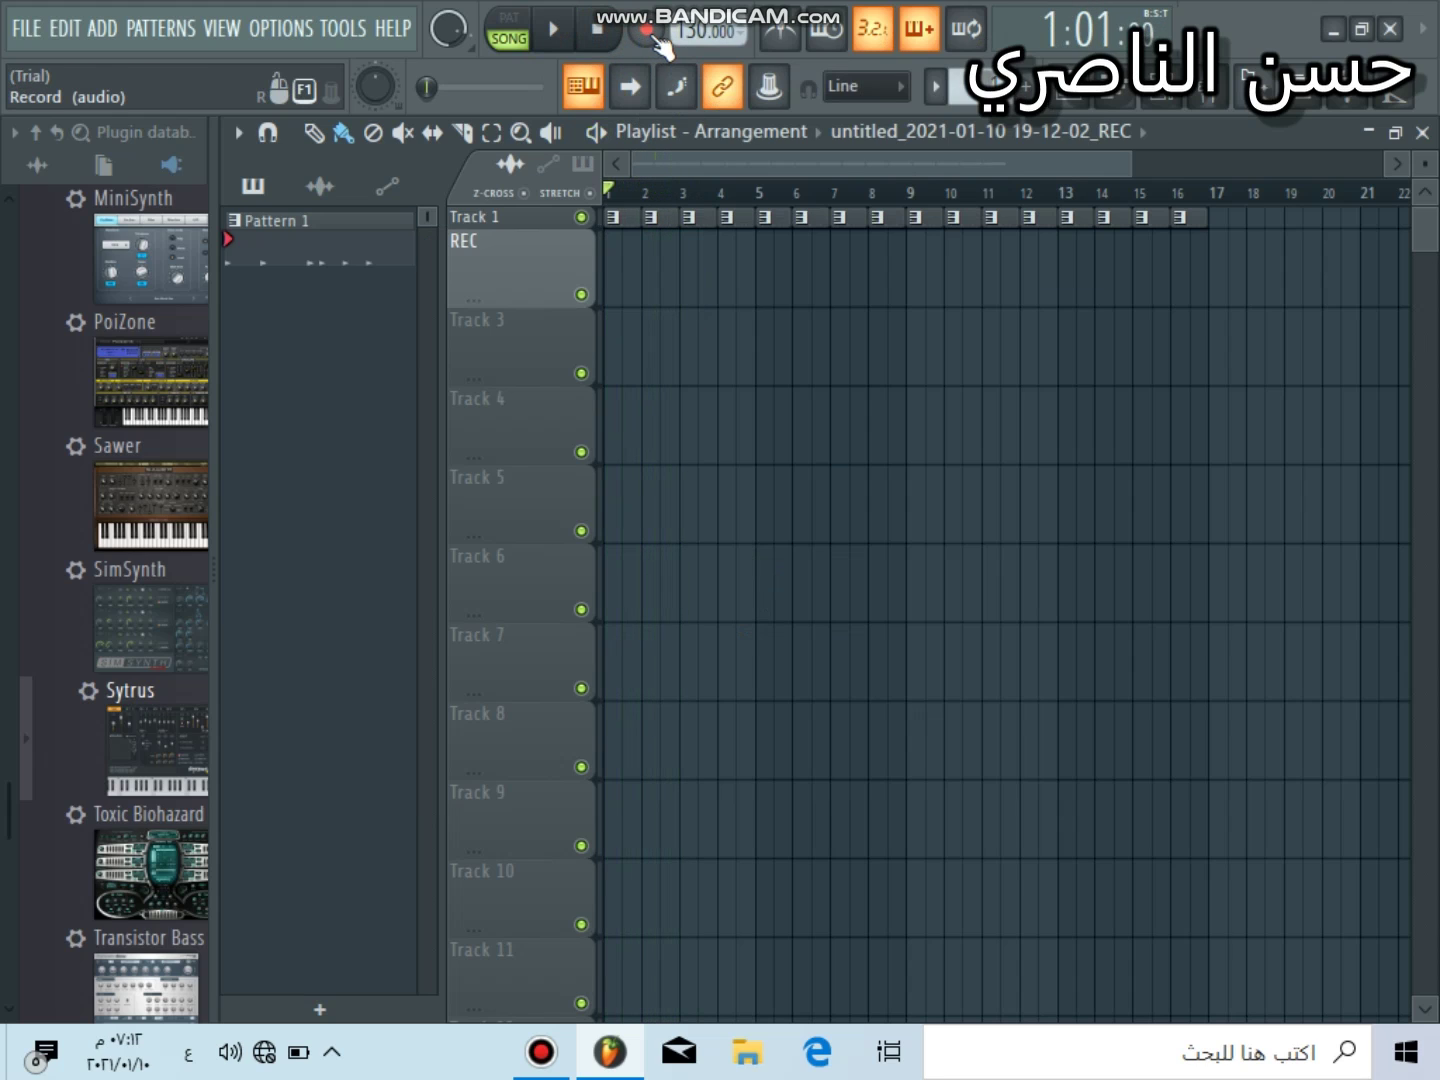
- Enable Clips alongside Audio in the recording filter
right_click(648, 32)
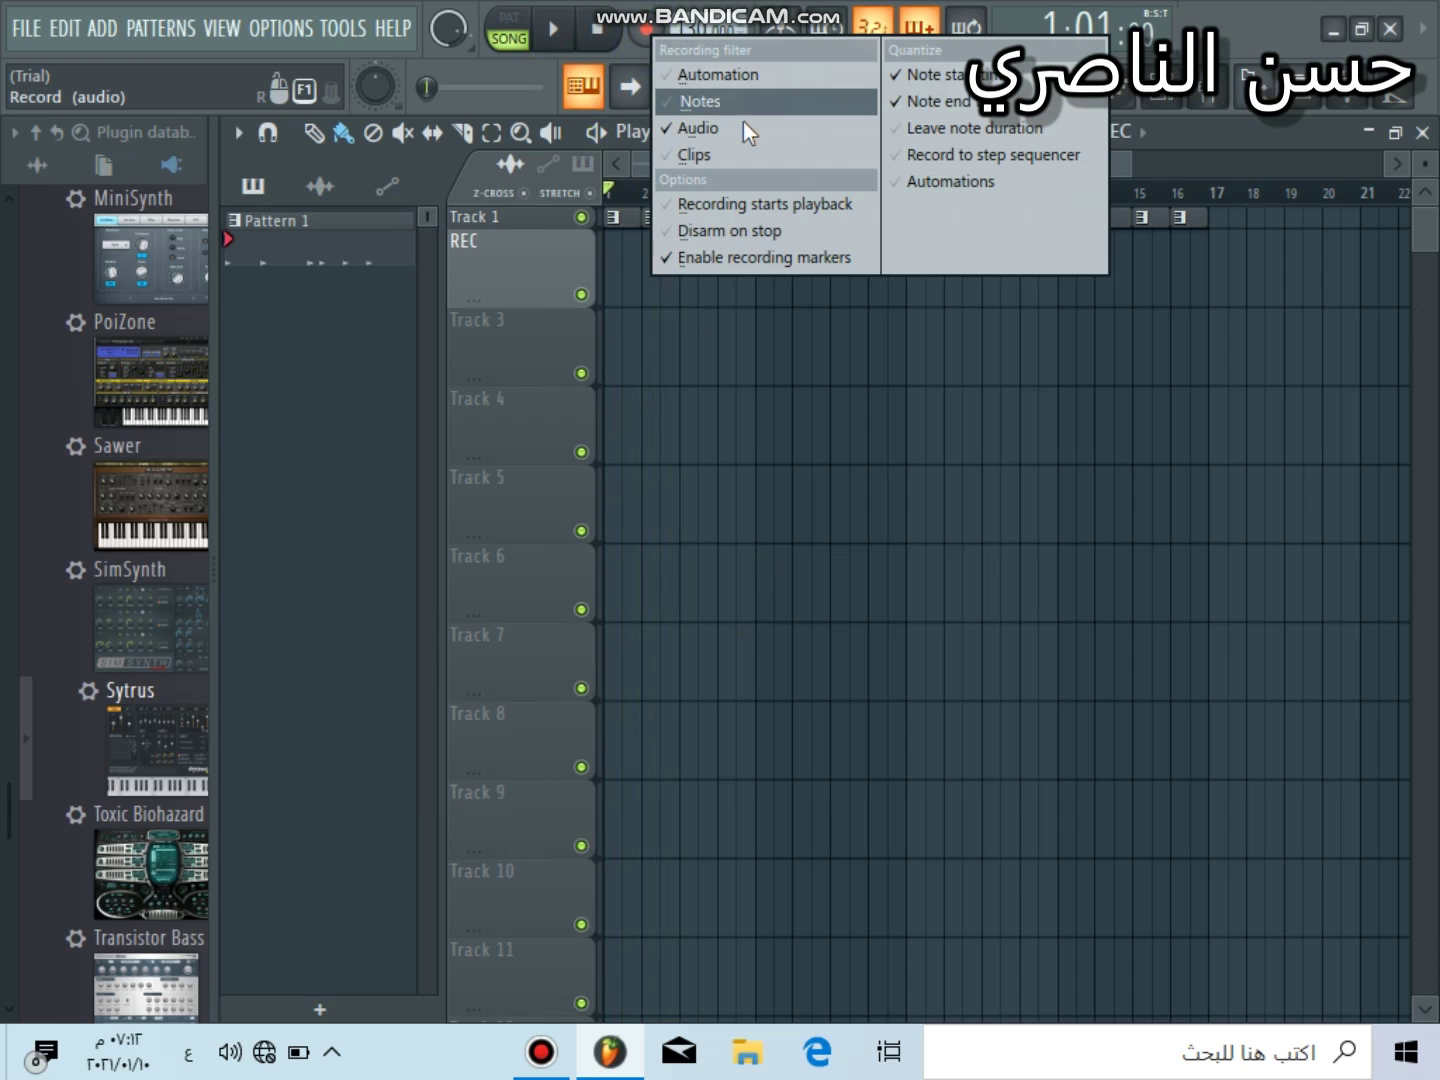
left_click(744, 150)
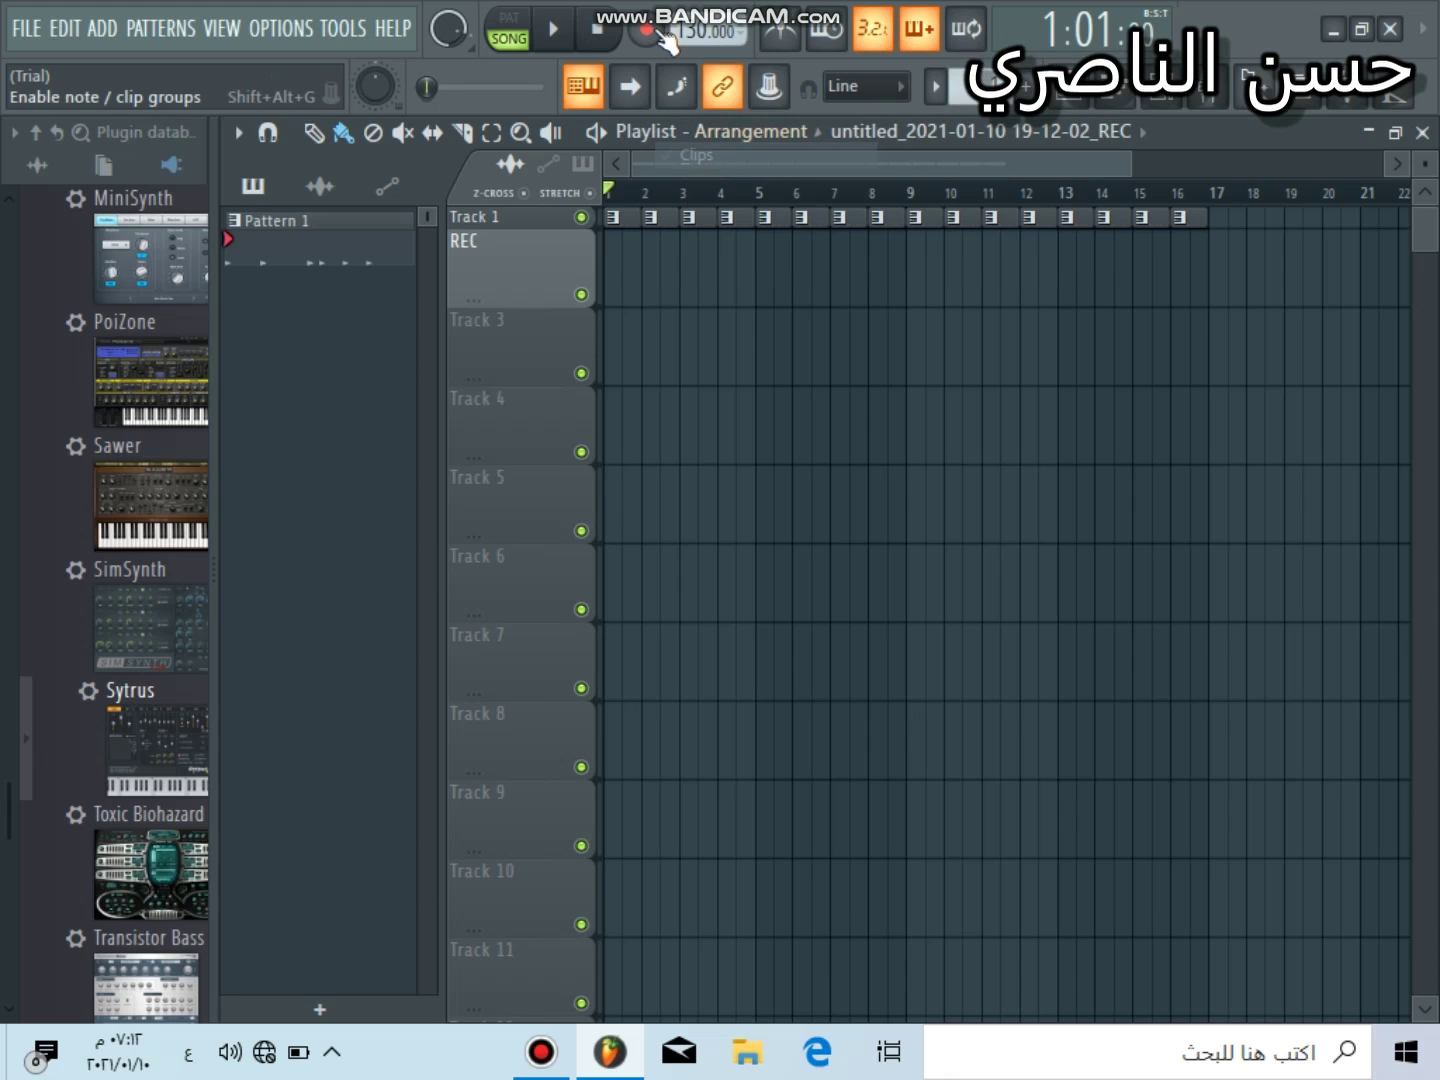
right_click(653, 28)
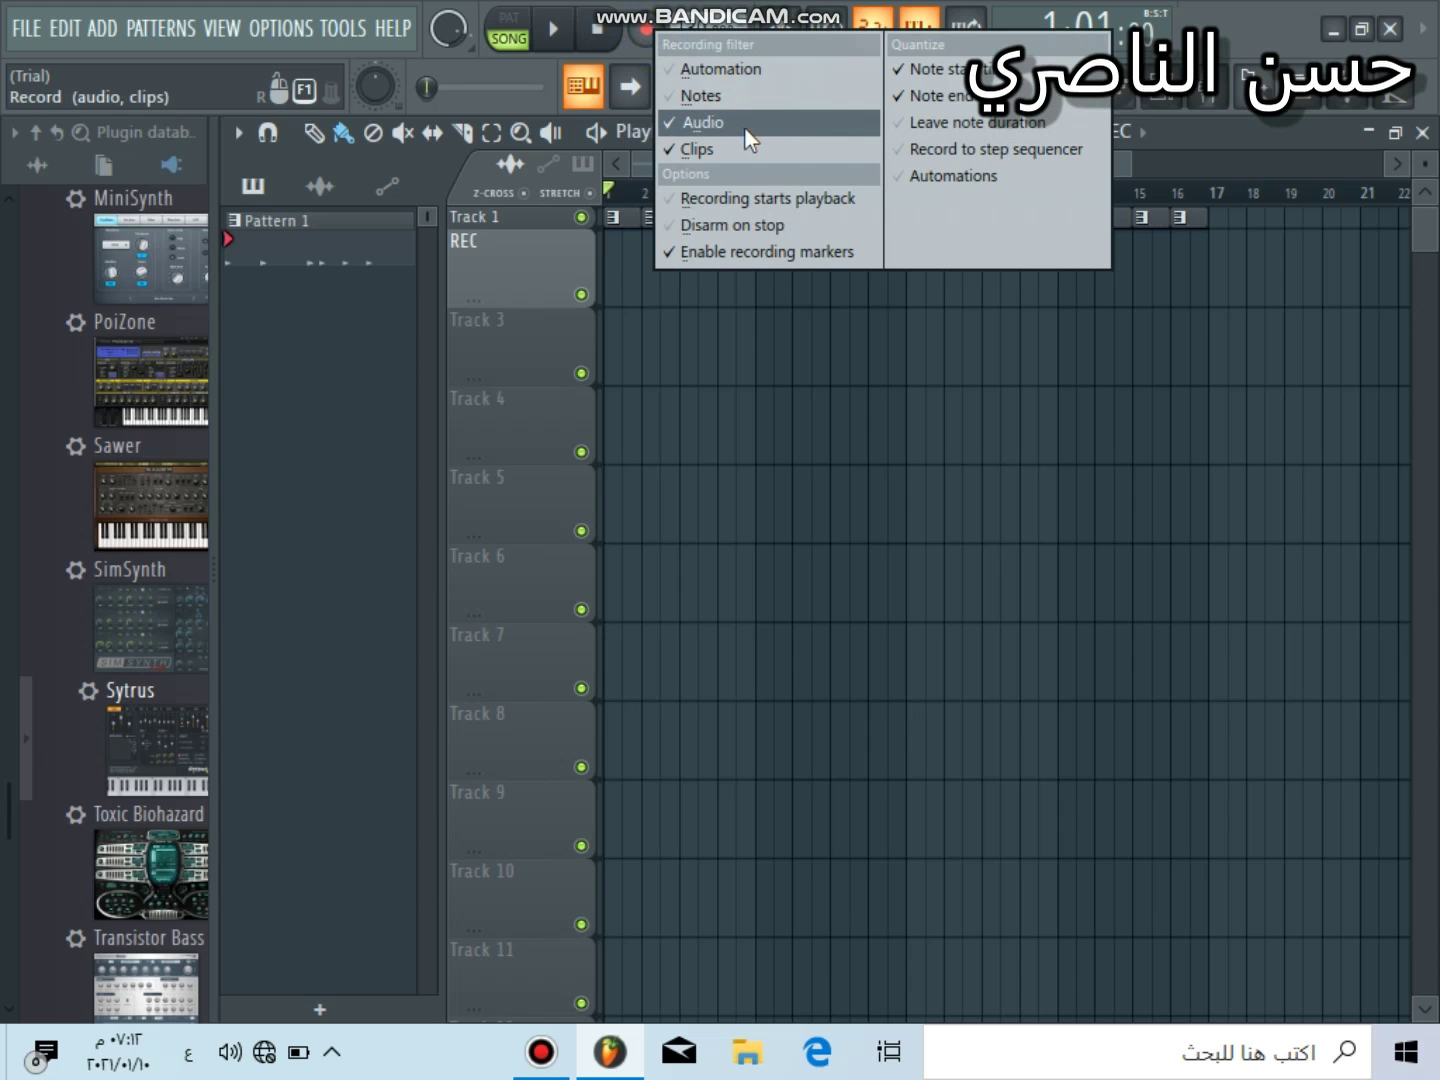
left_click(737, 100)
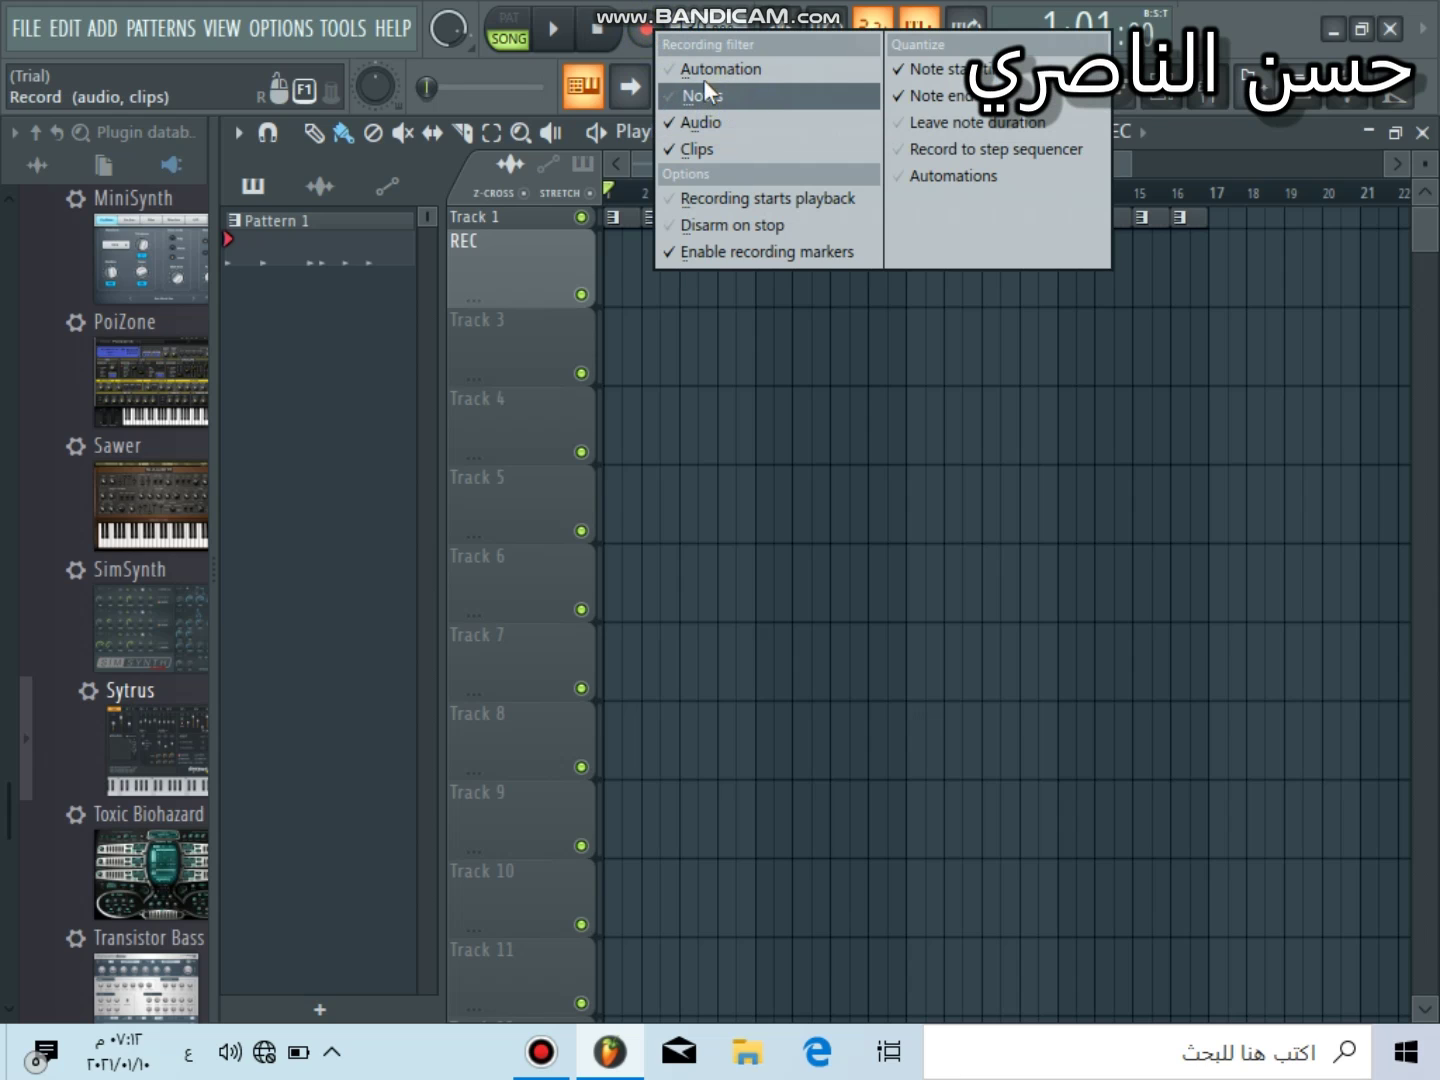
left_click(516, 74)
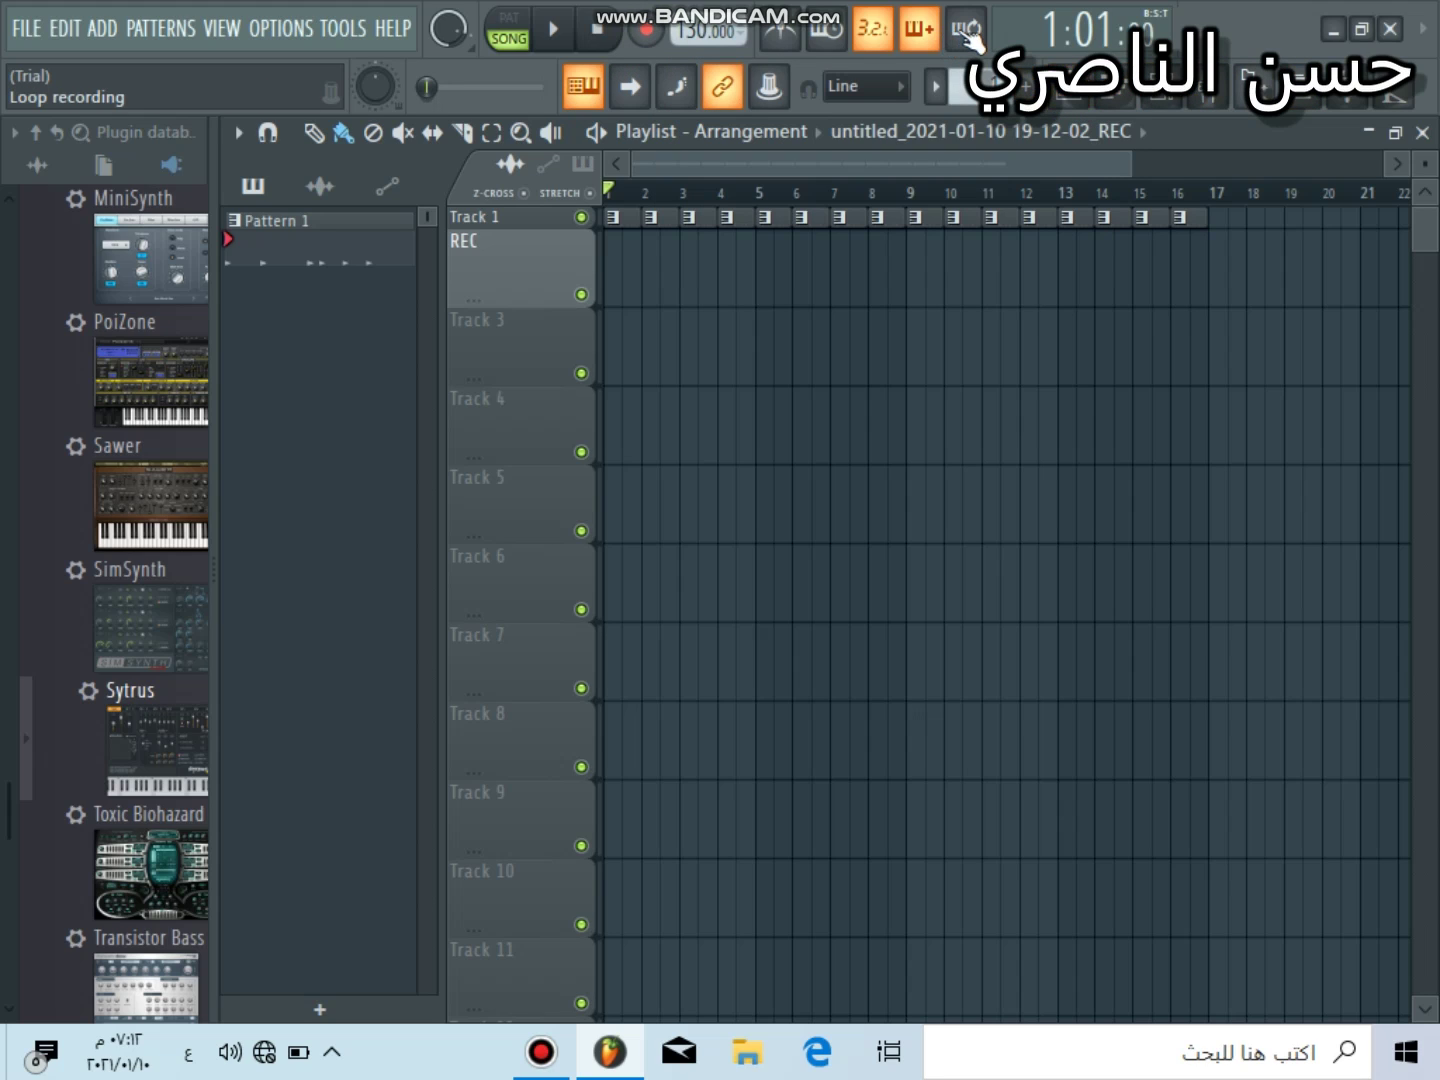
- Turn off Multilink to controllers
left_click(769, 92)
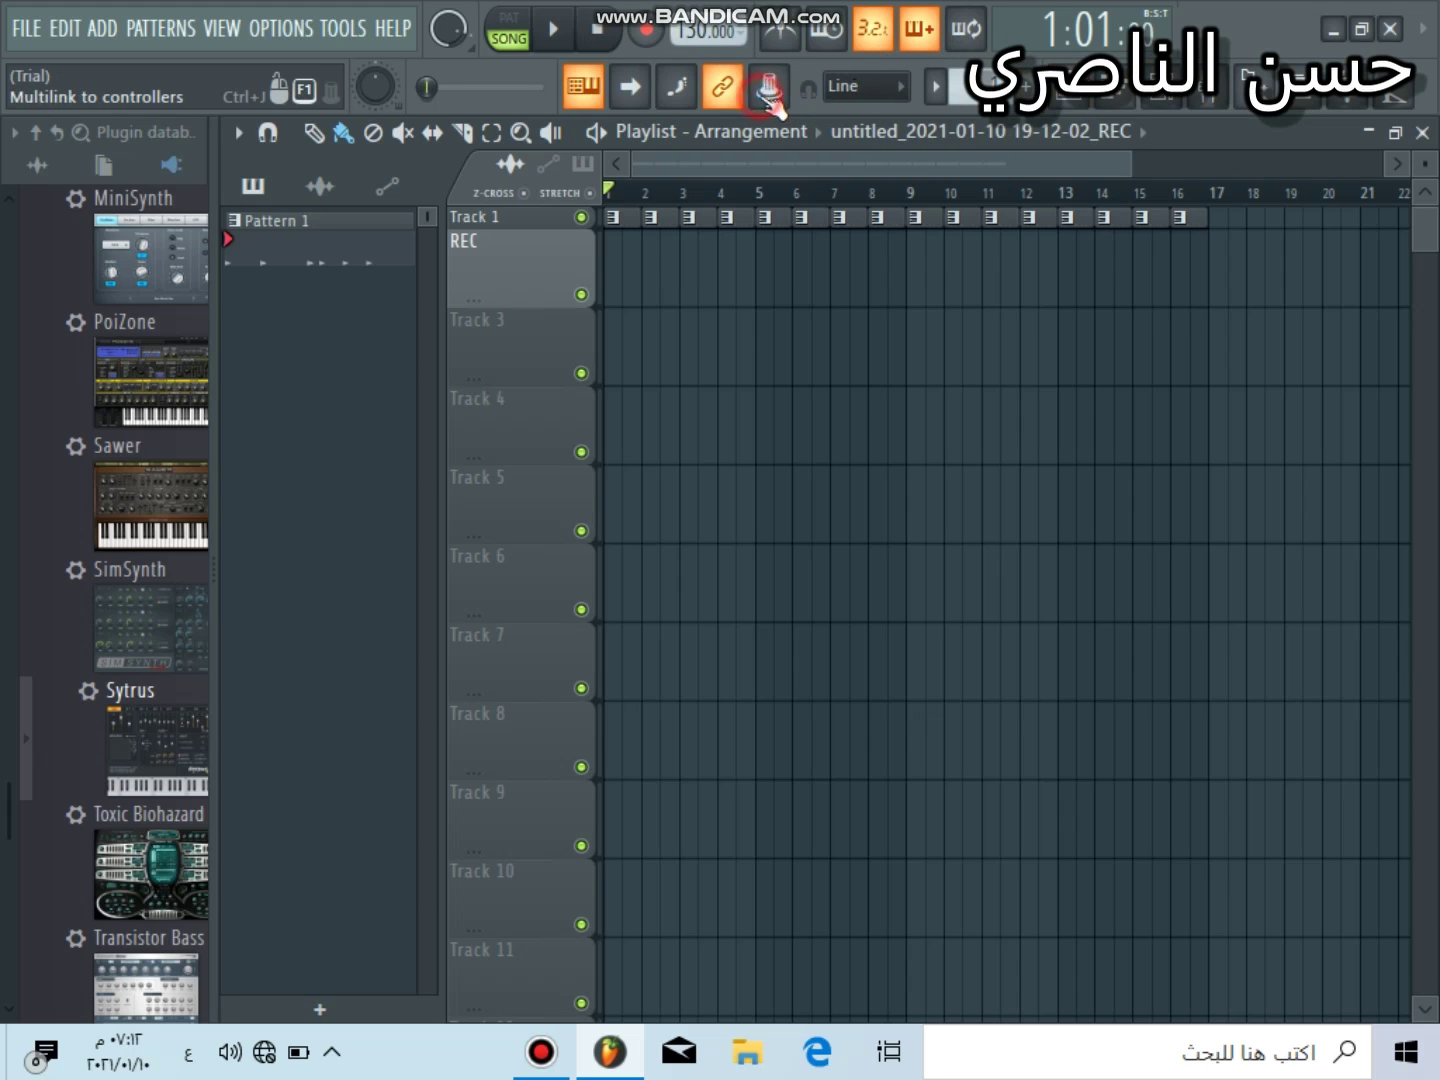
left_click(768, 93)
left_click(722, 87)
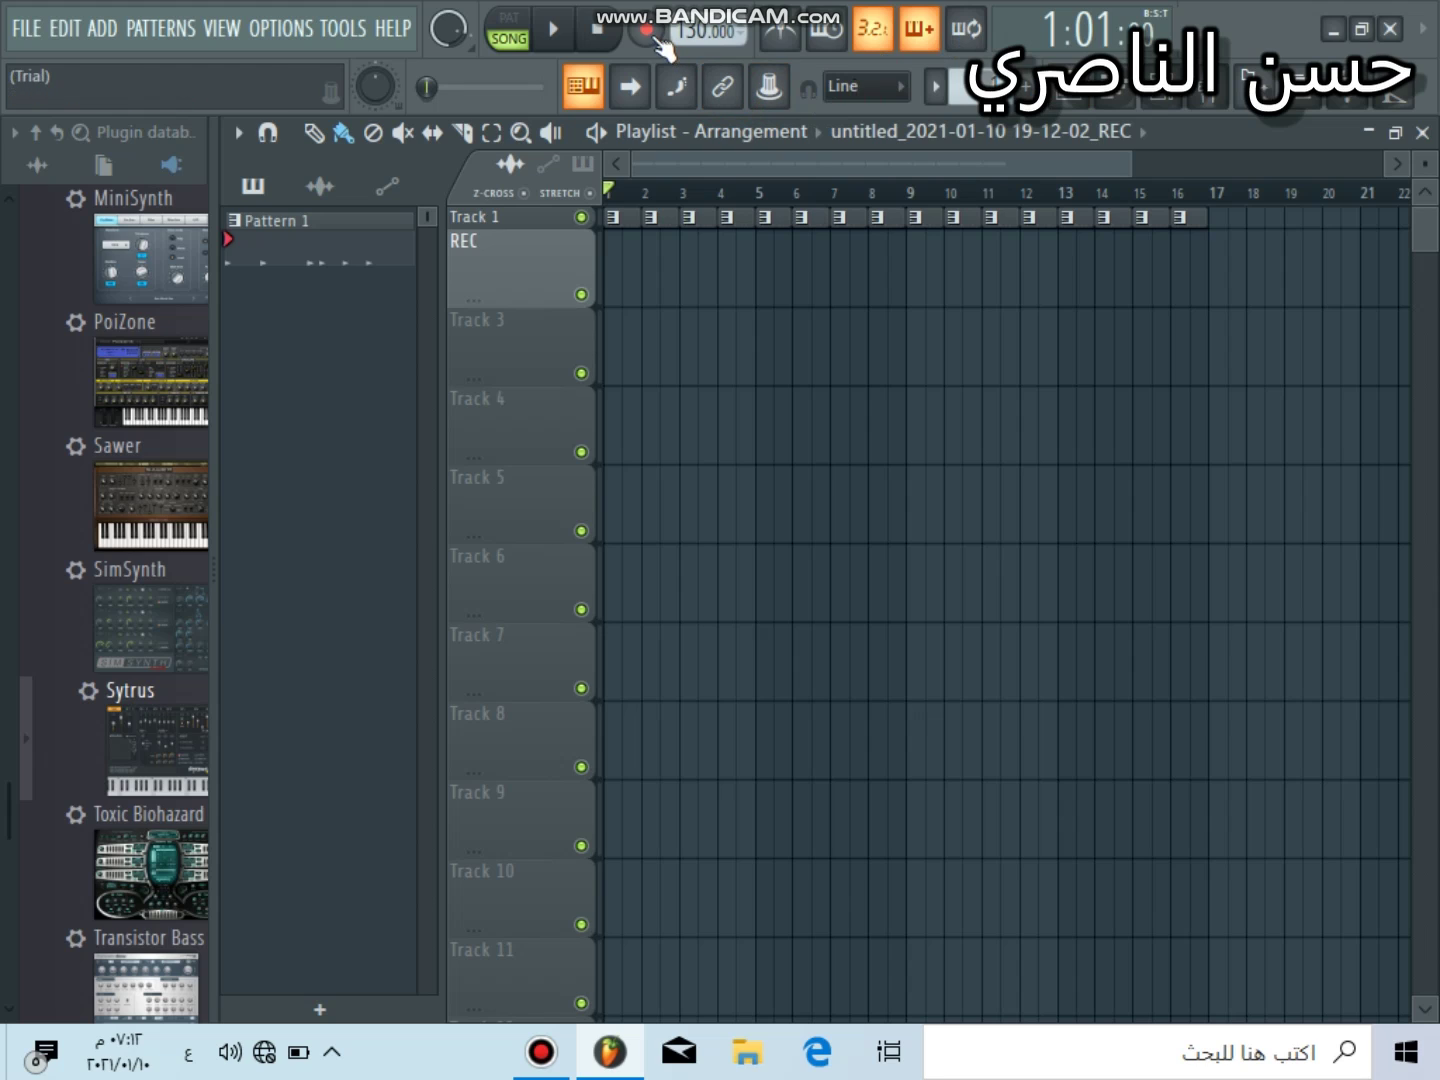
- Record the drums into the Edison audio editor/recorder, closing Edison and stopping the song at about bar 3
key("r")
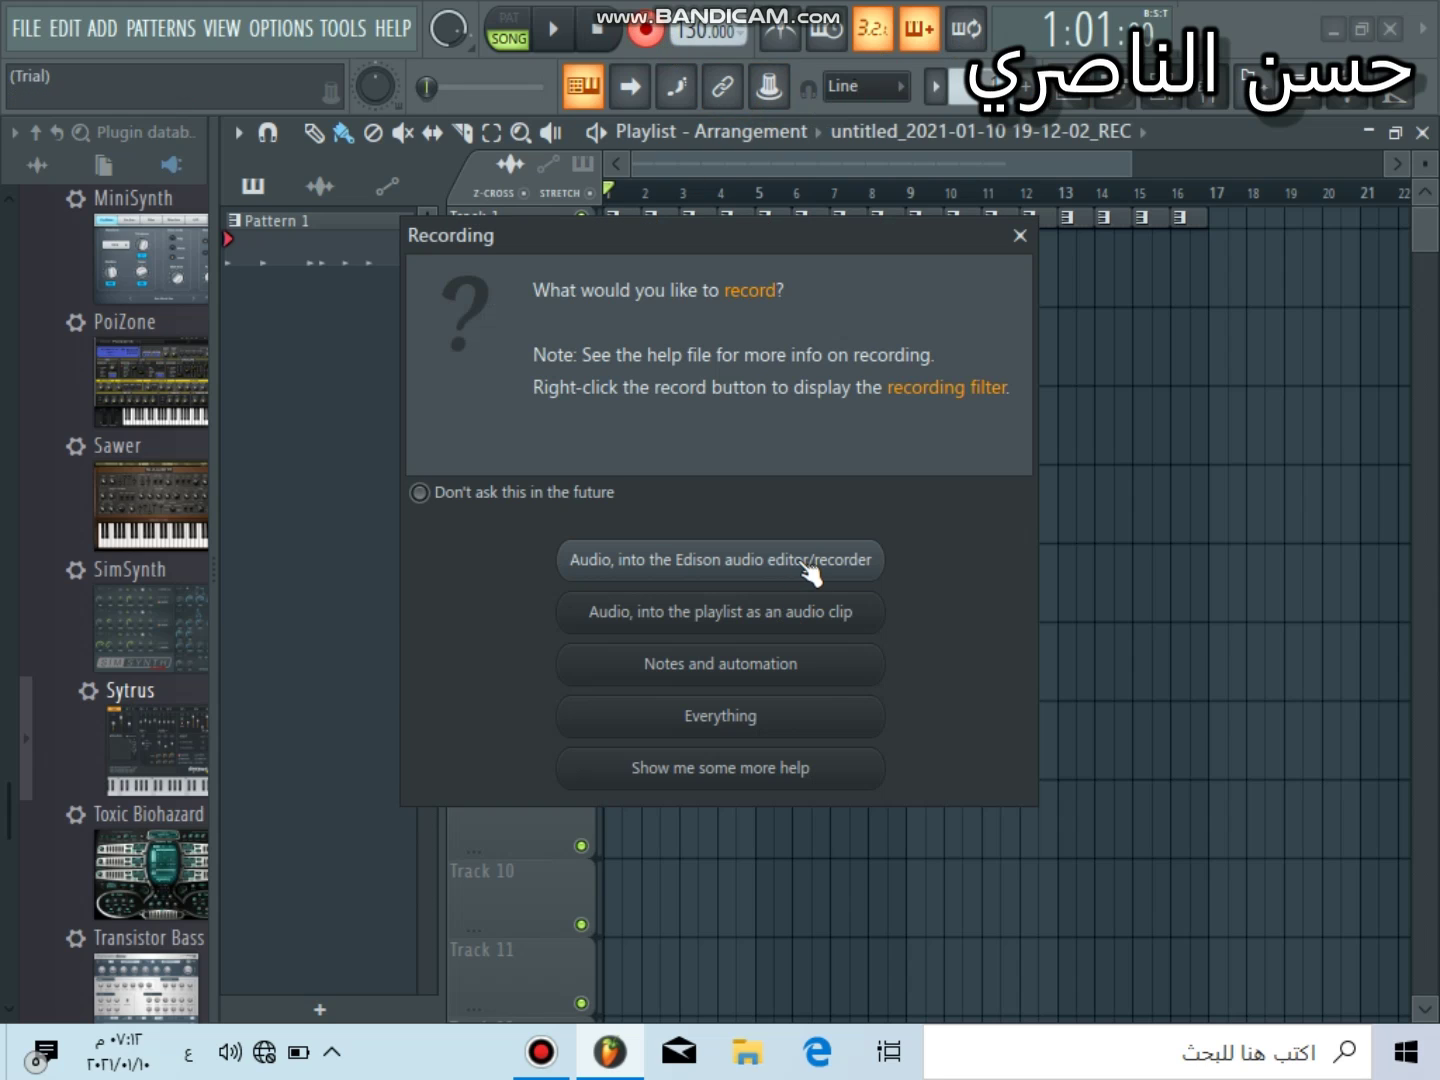
left_click(798, 560)
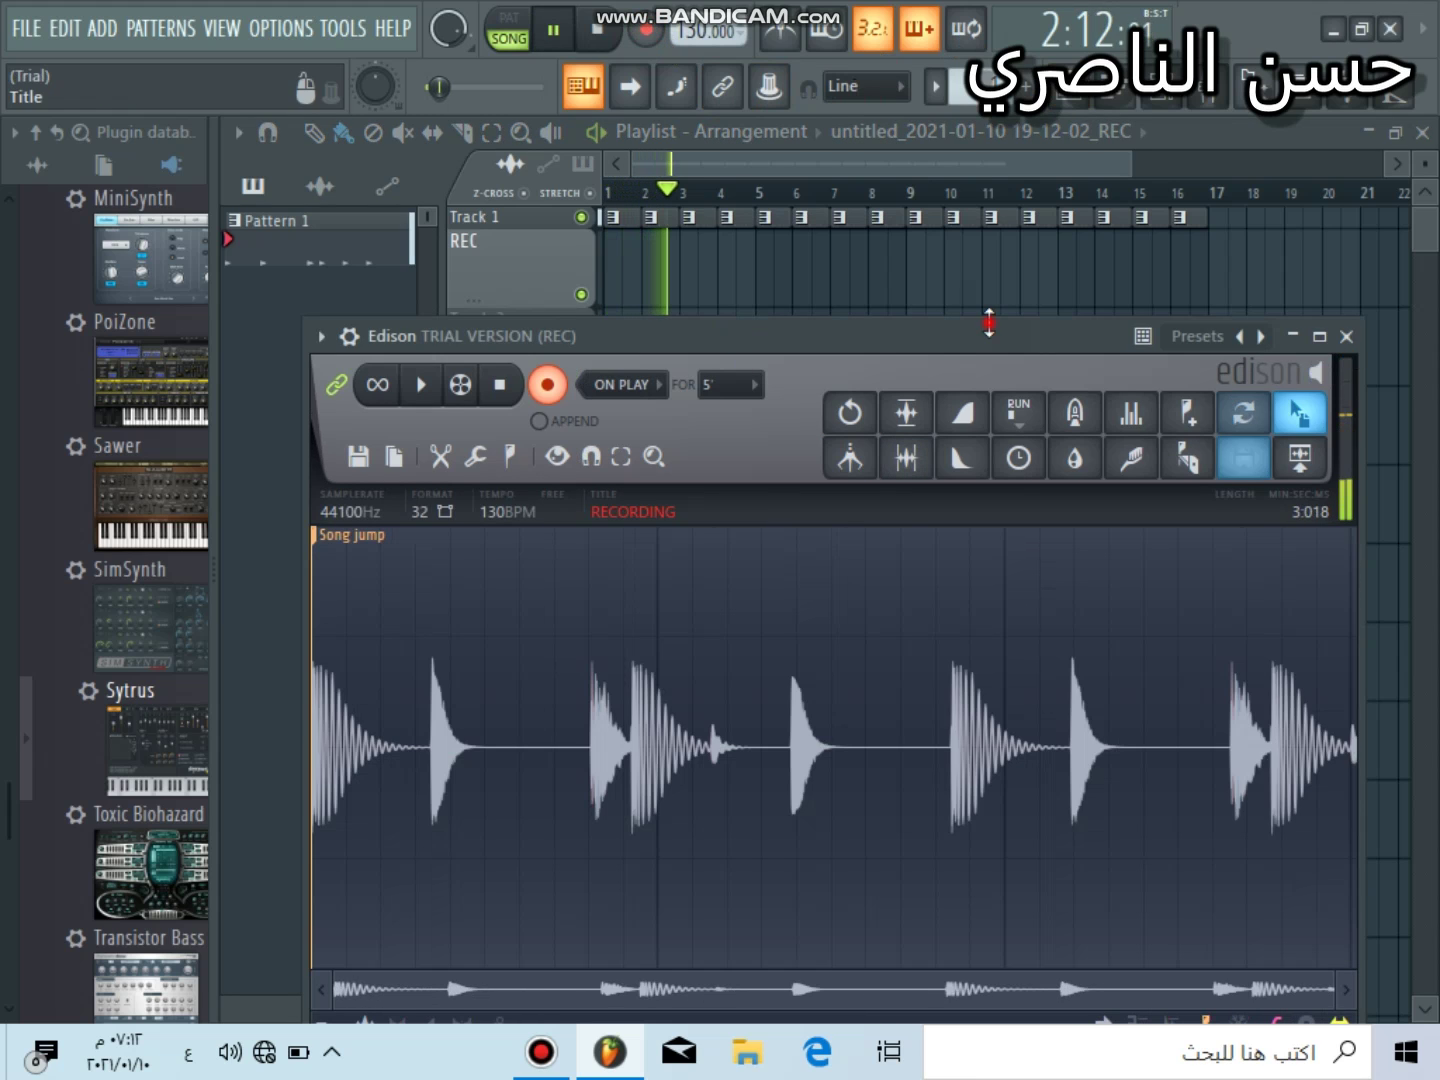
key("Escape")
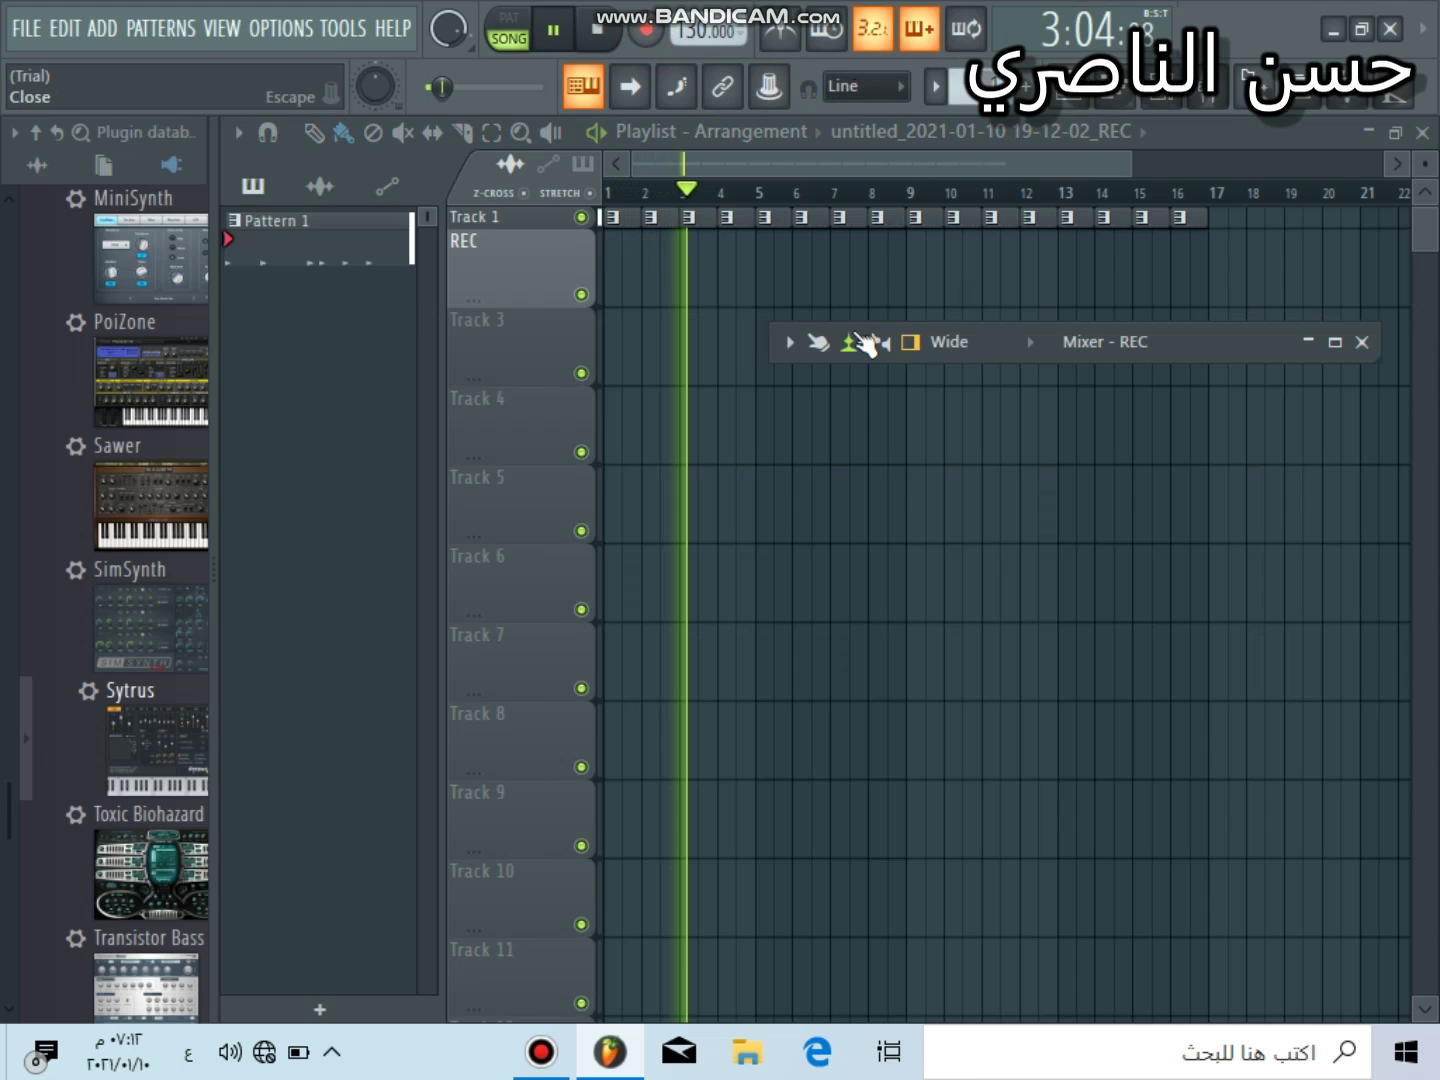
left_click(603, 36)
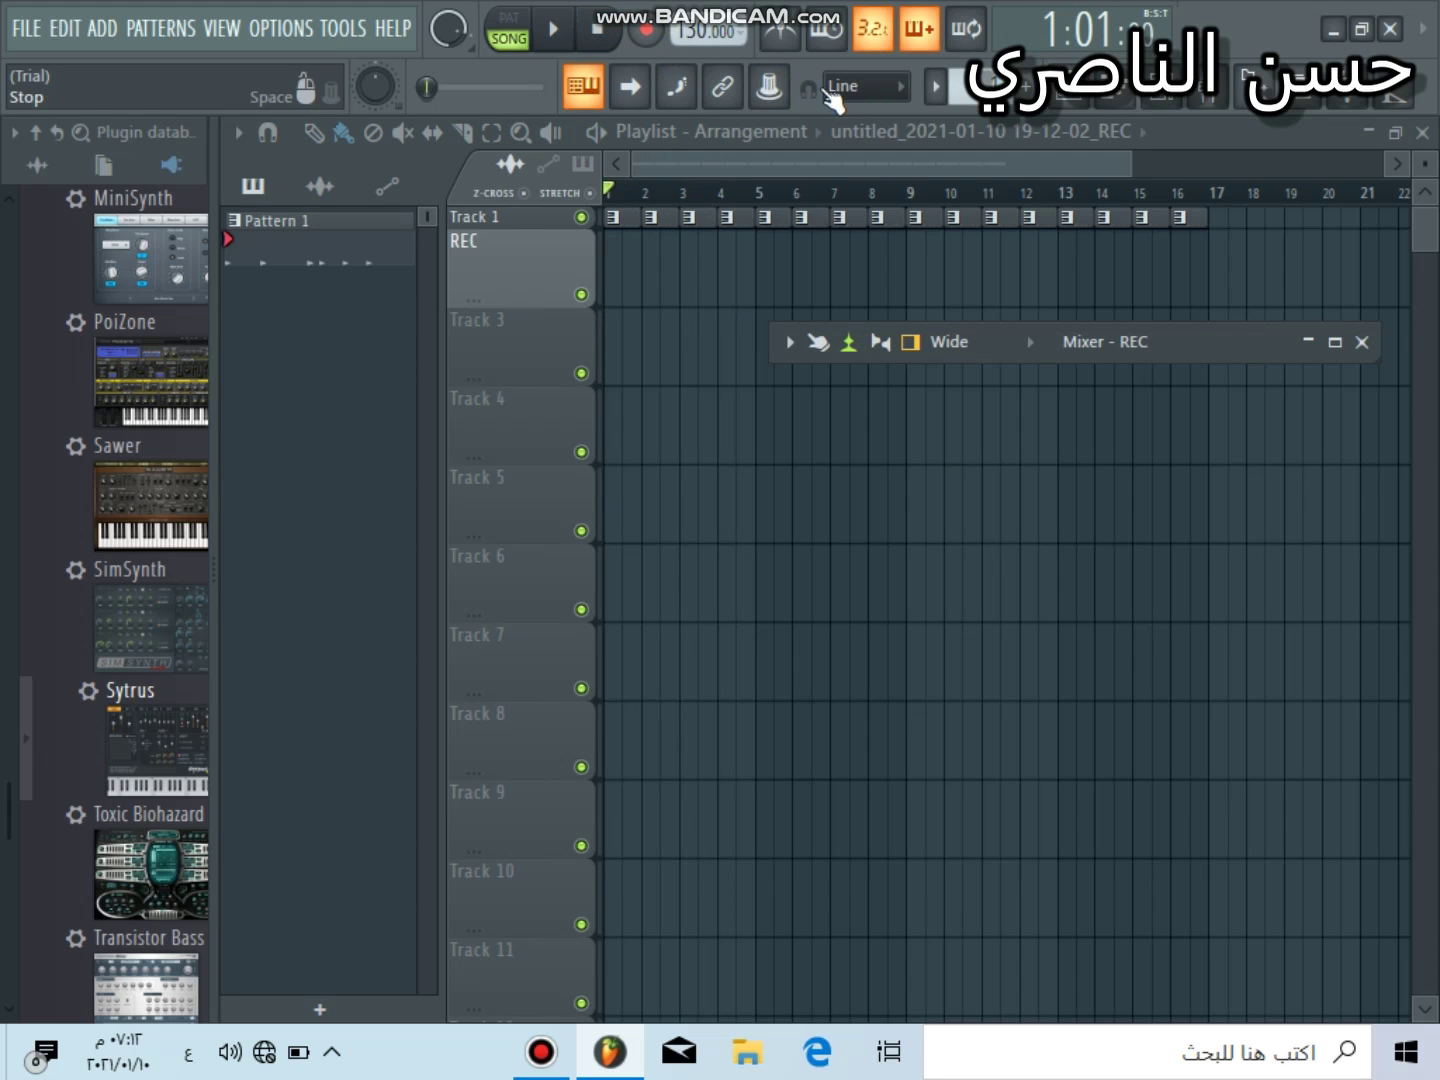
- Arm recording for notes and automation and close the Mixer window
left_click(648, 33)
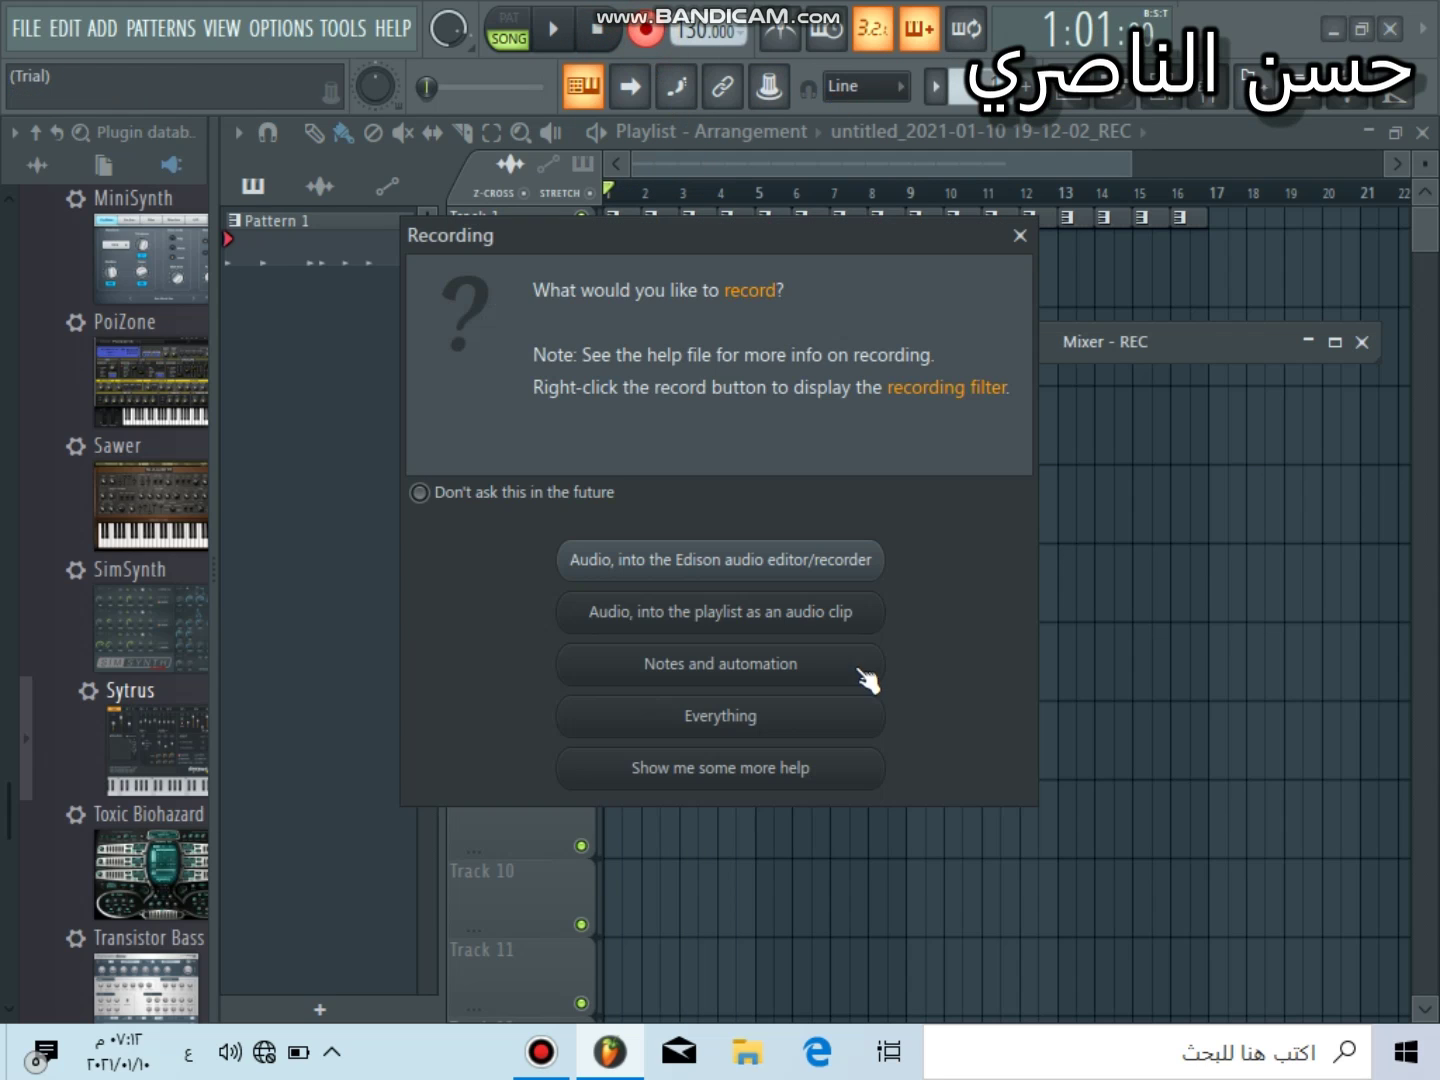
left_click(776, 664)
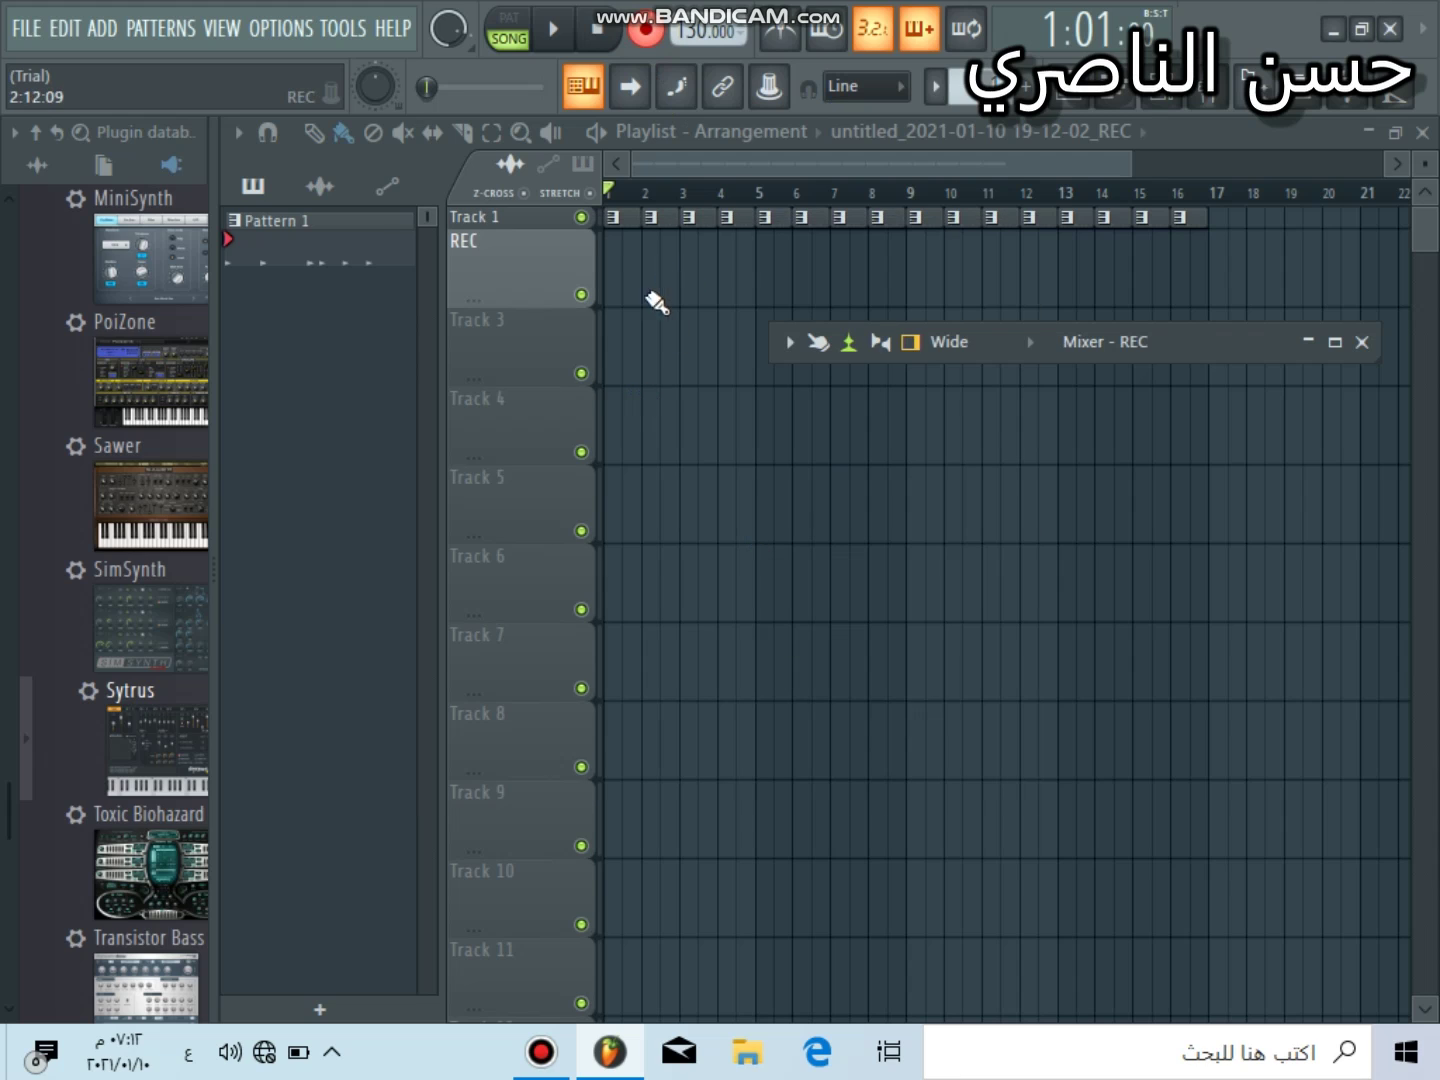
left_click(599, 318)
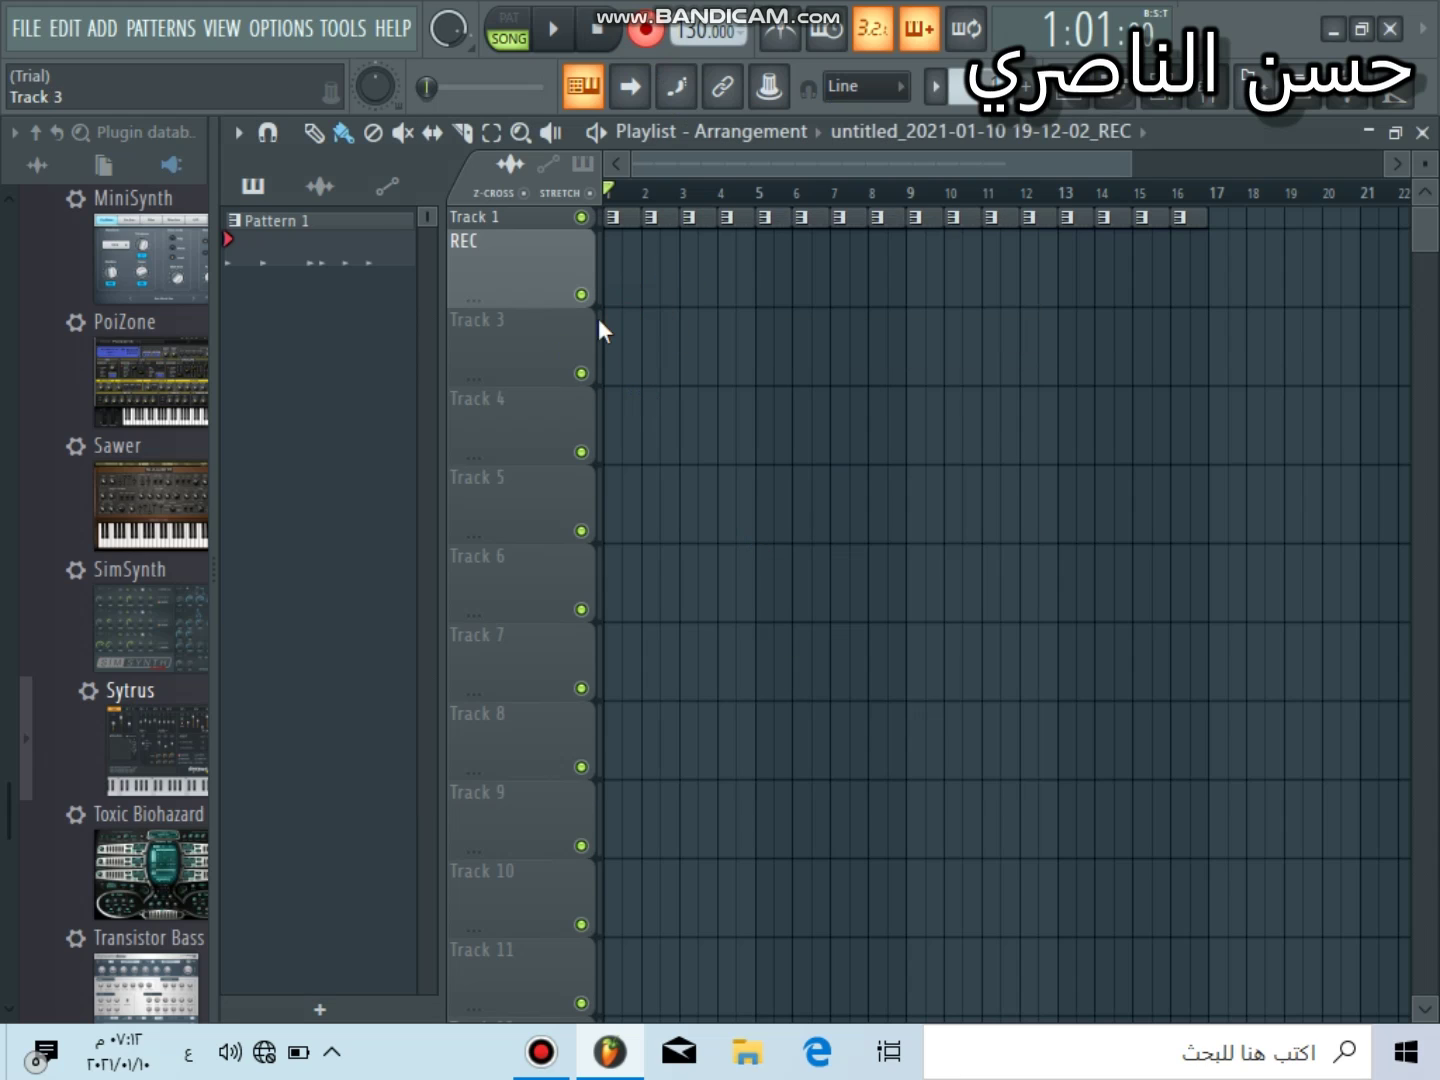
- Record a short audio take into the playlist, stop in bar 3 and delete the clip from the REC track
left_click(644, 31)
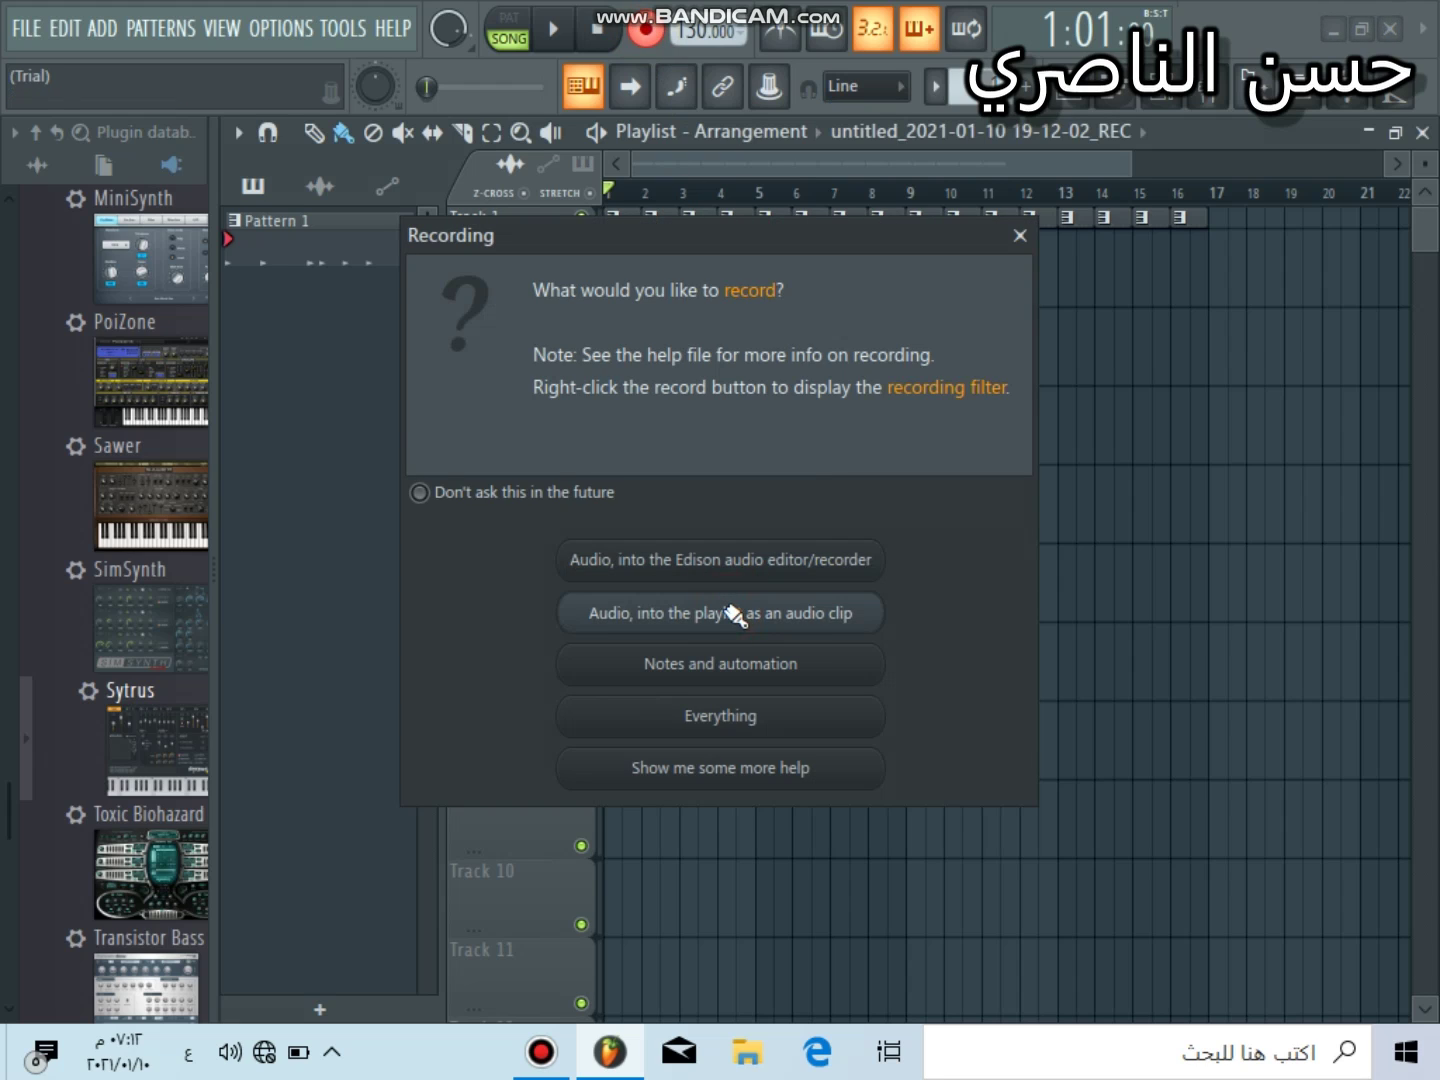
left_click(735, 615)
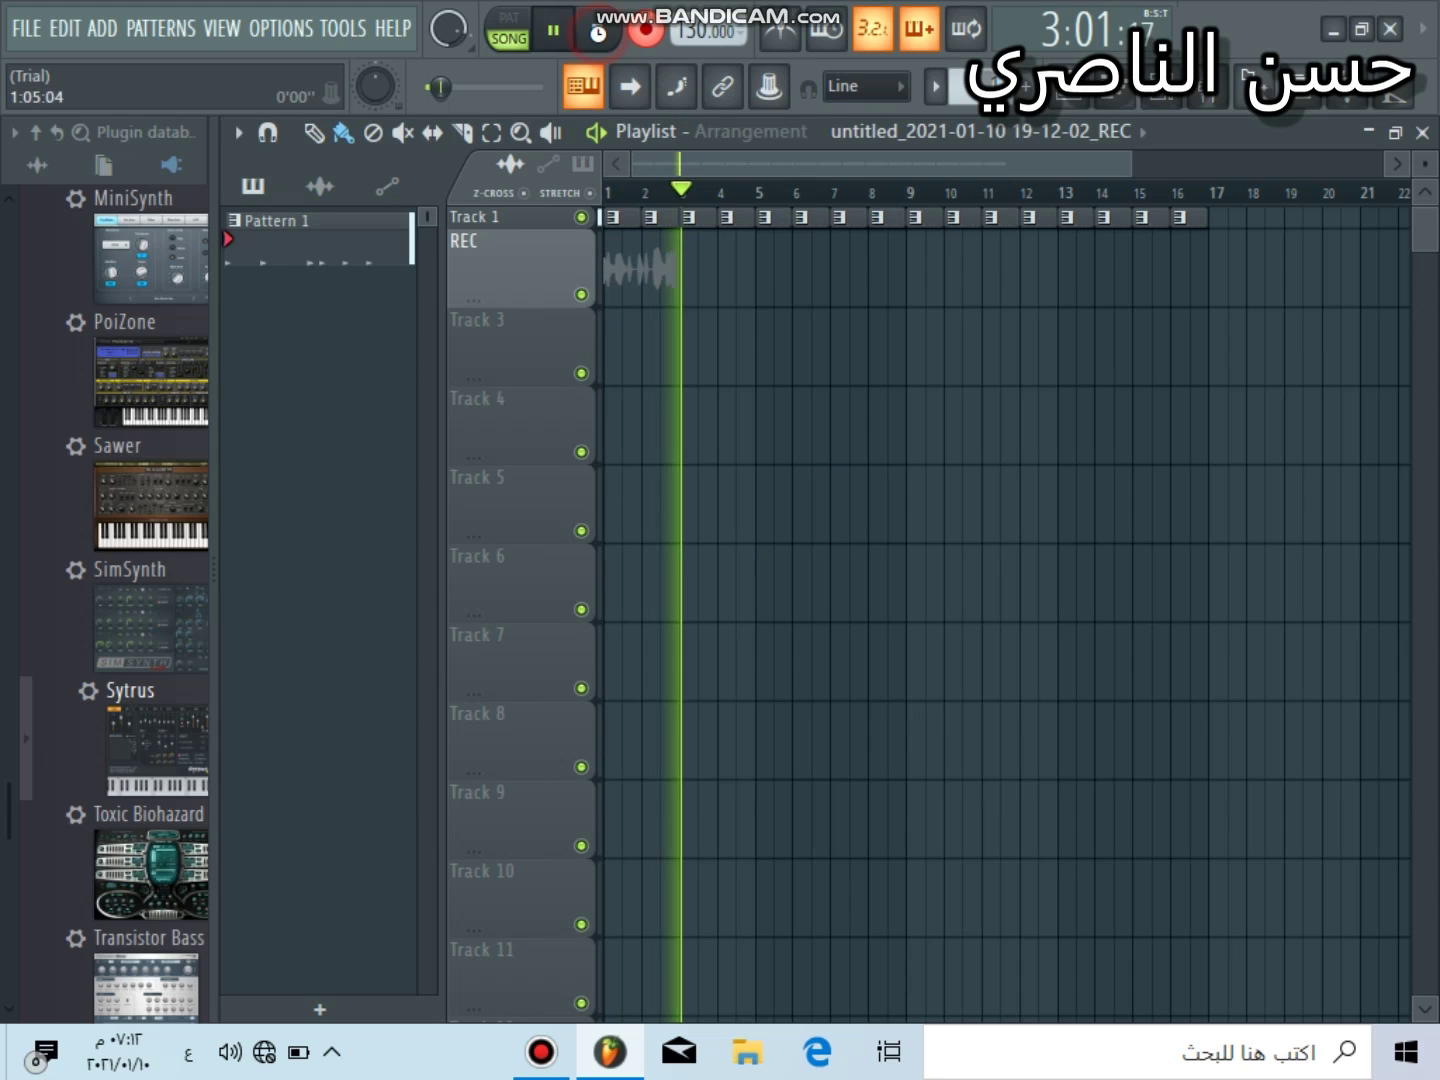
key("space")
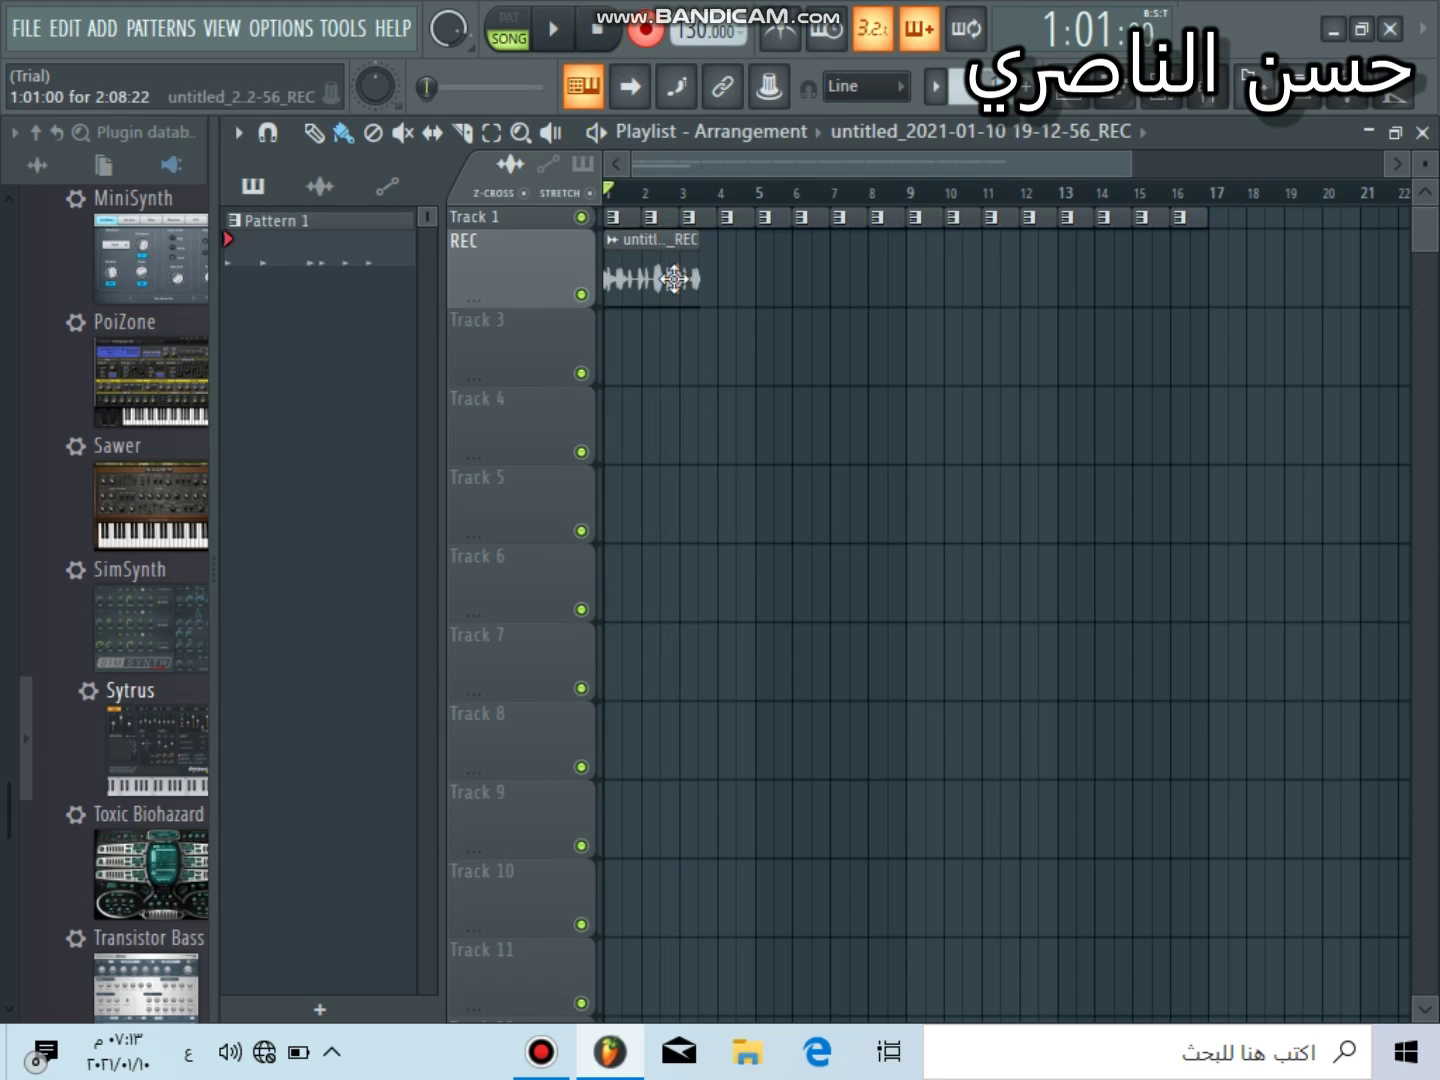
right_click(674, 280)
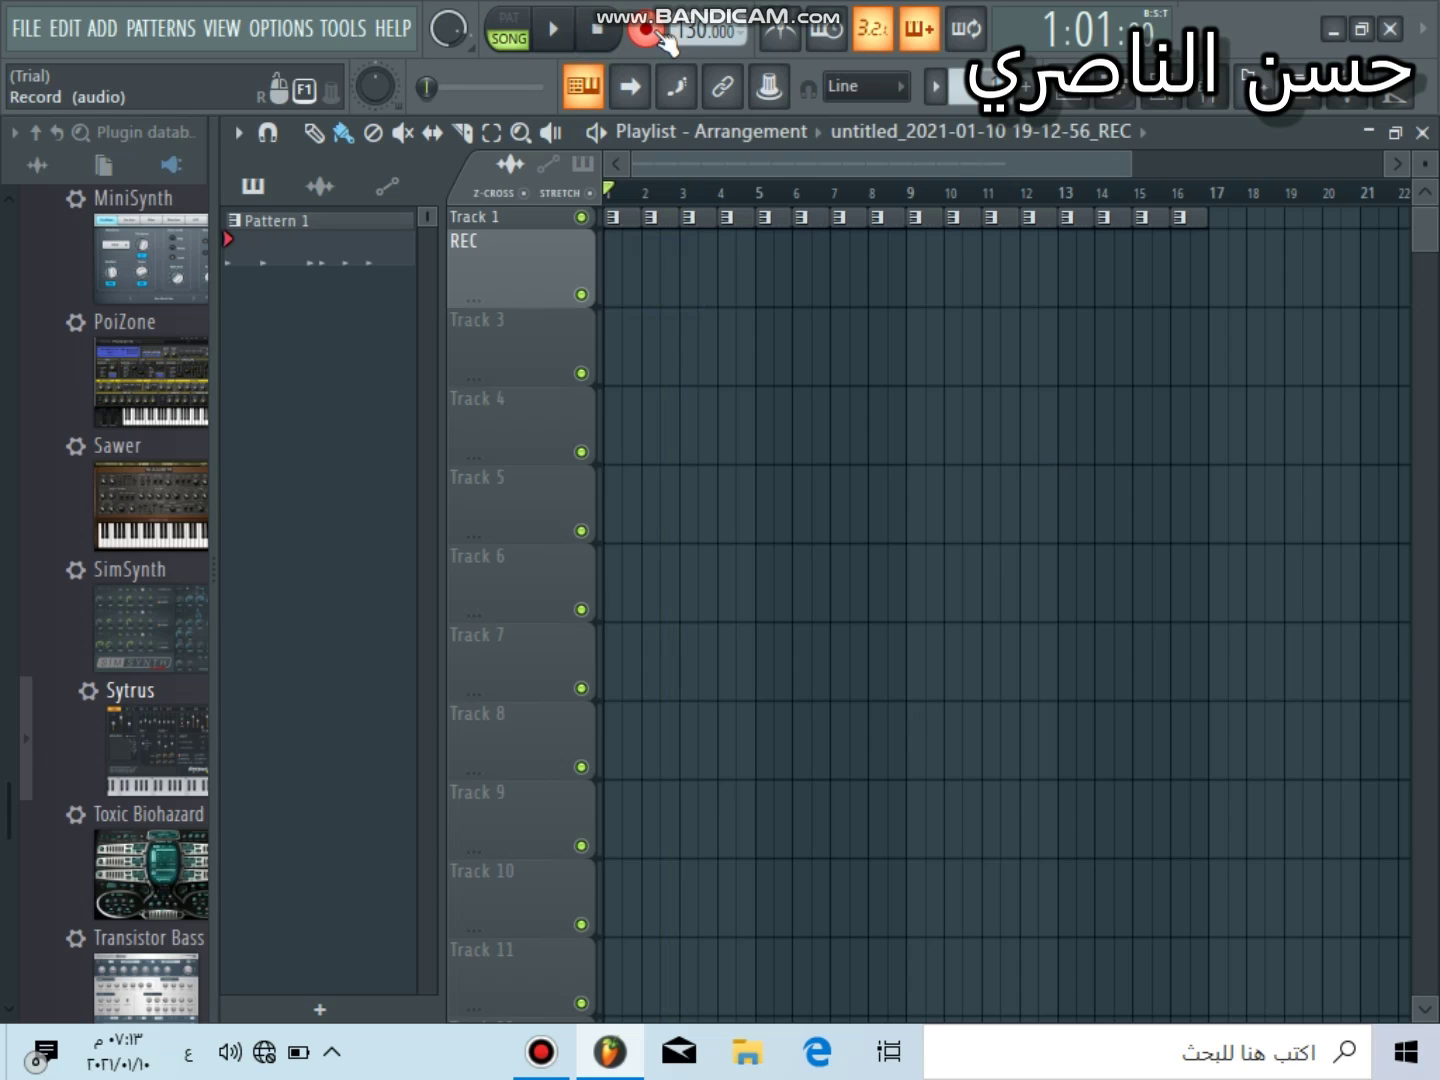
left_click(376, 134)
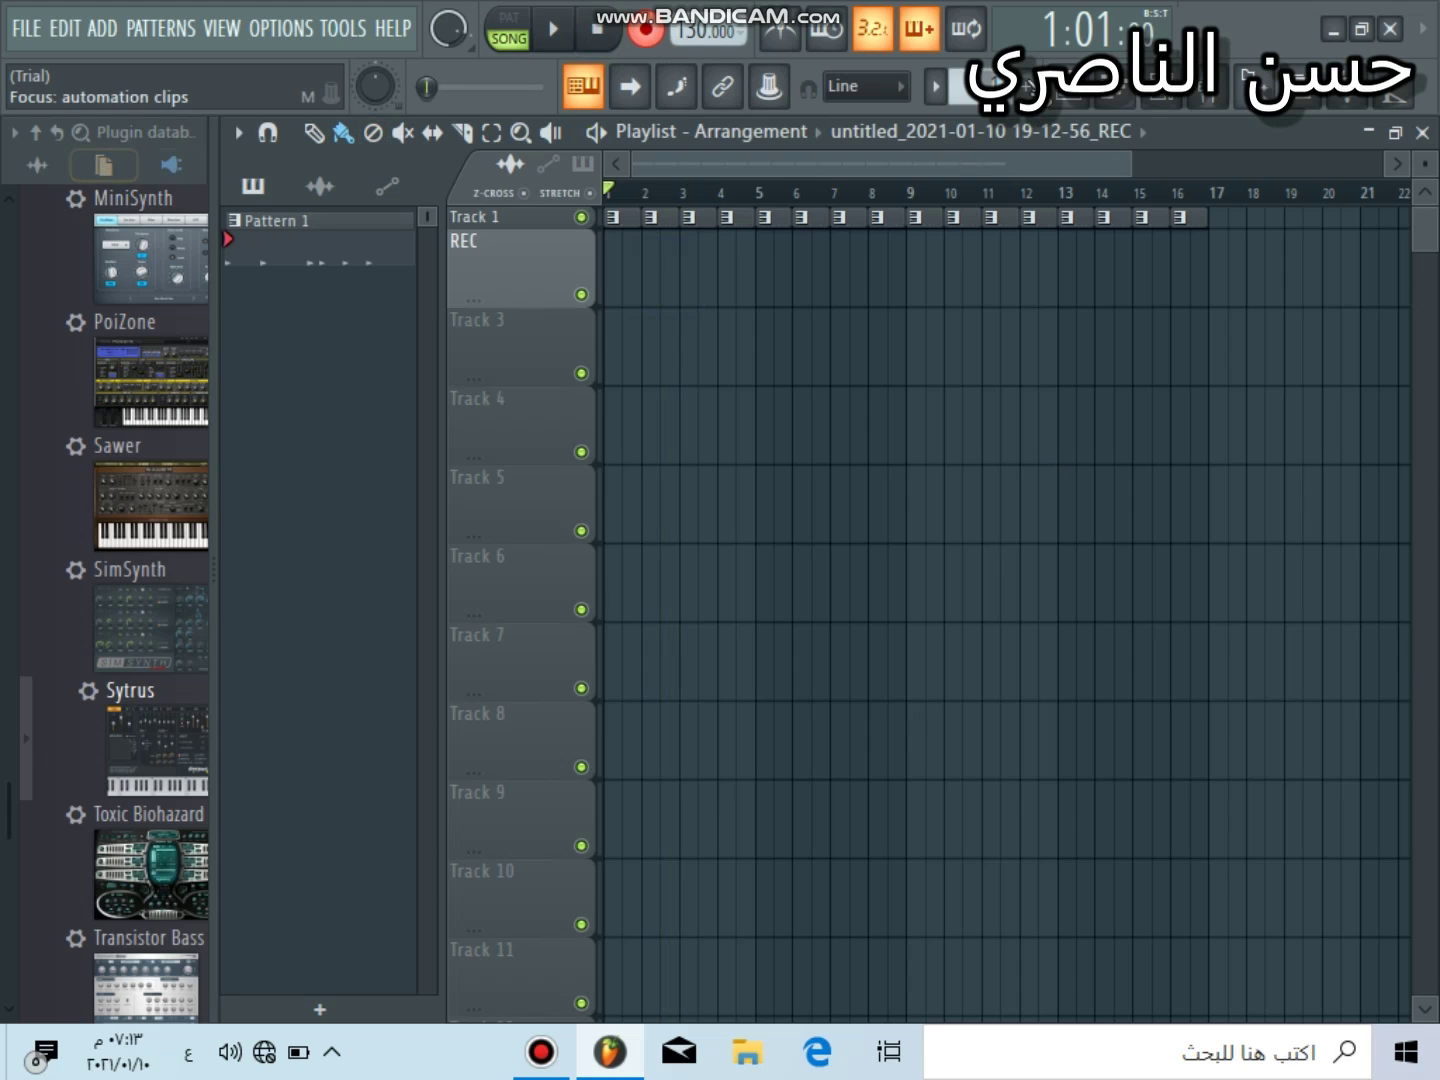
double_click(1249, 41)
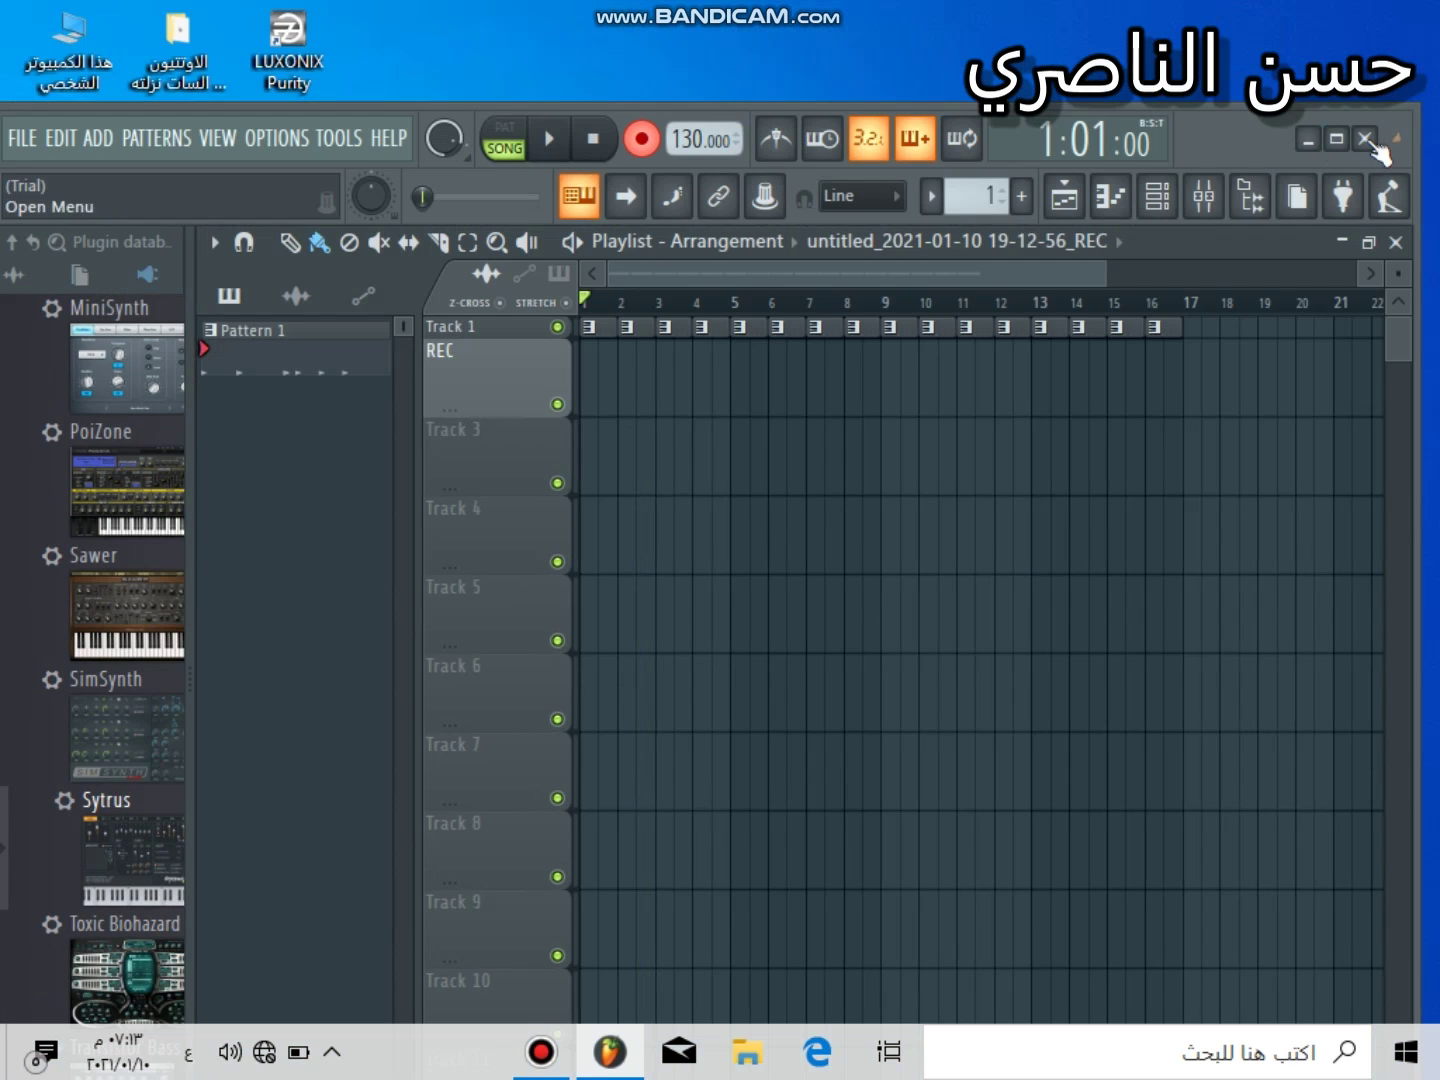
left_click(1337, 142)
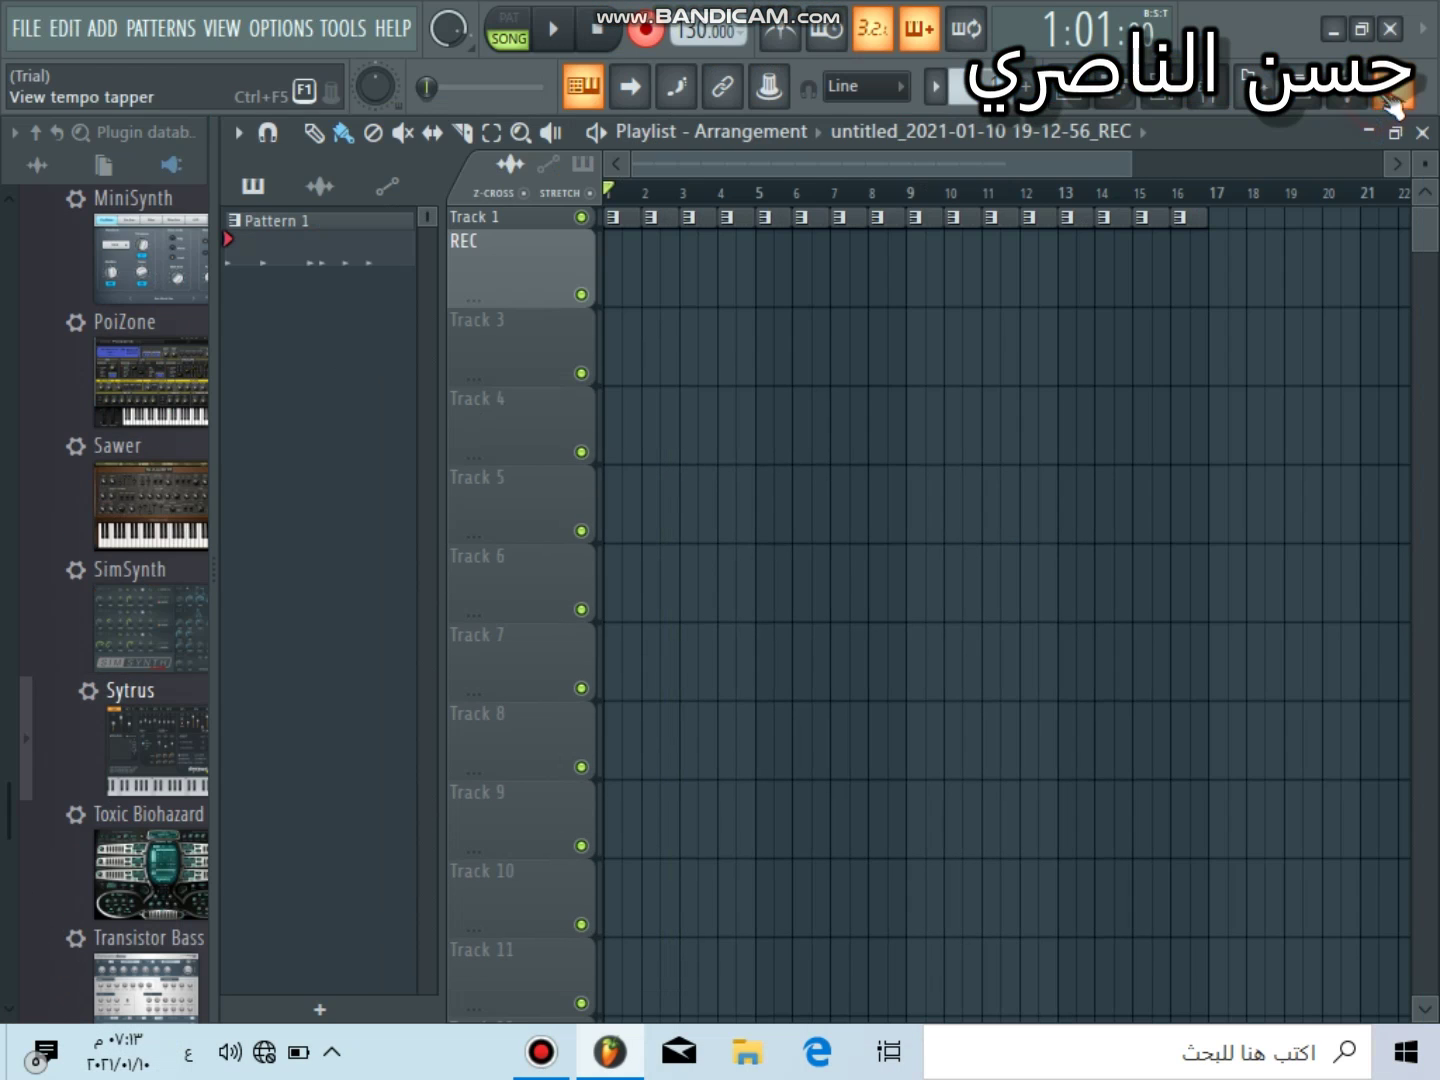
key("ctrl+F5")
left_click(807, 343)
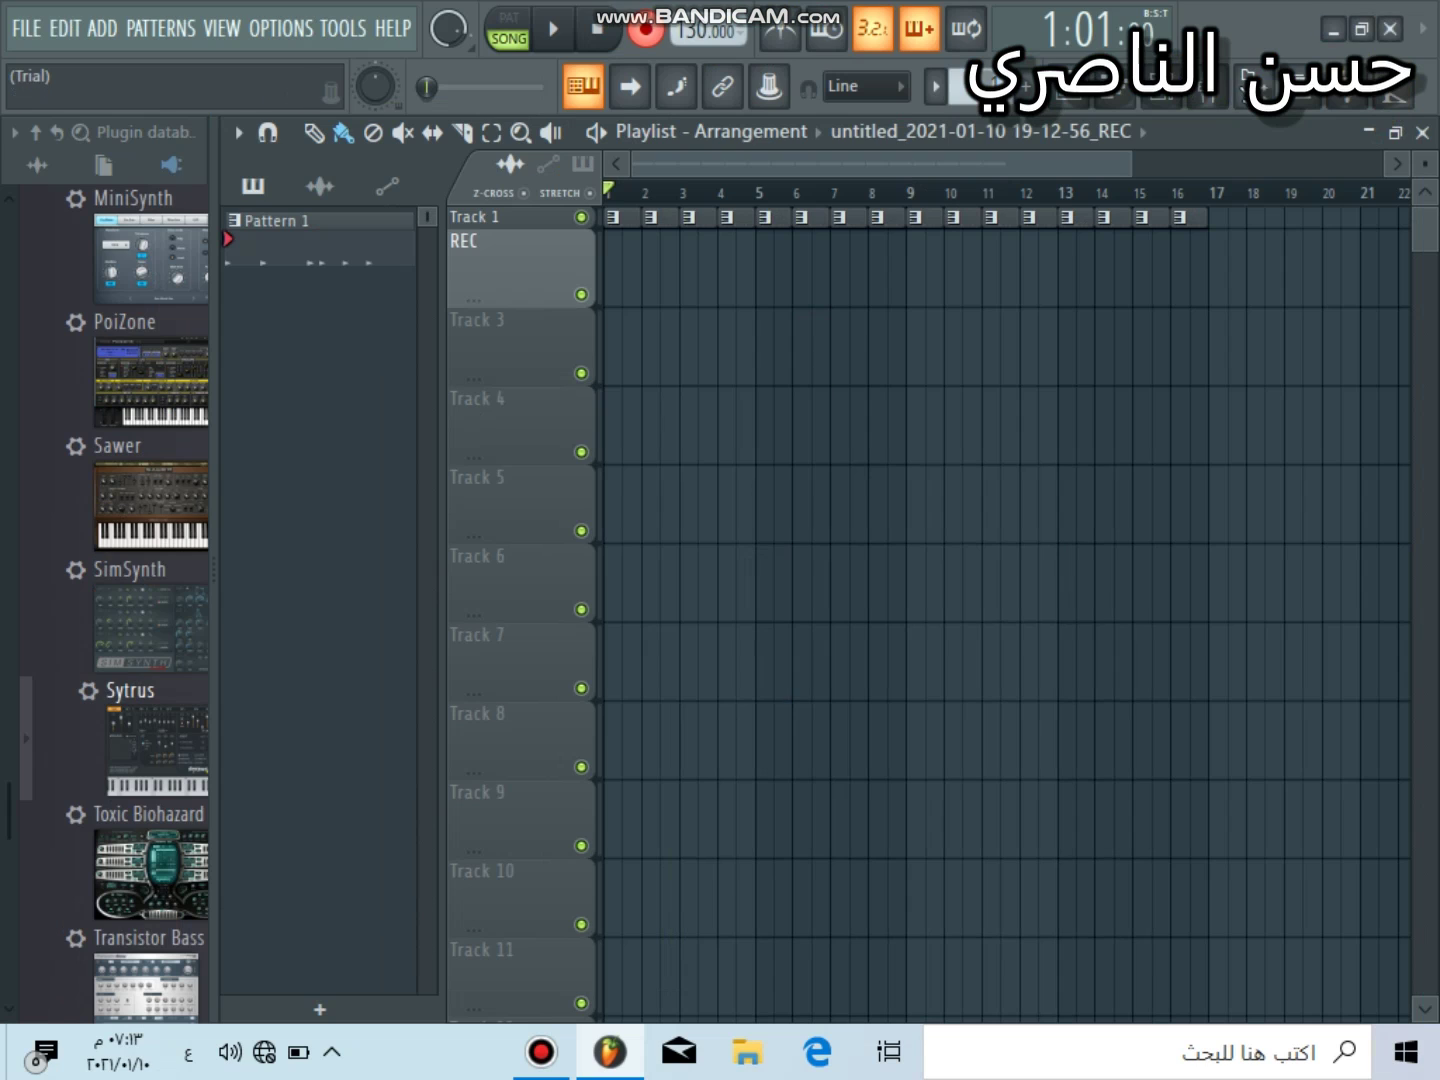
- Open the Mixer full size, switch the REC track's In 1 - In 2 input to PRE, and close the Mixer
left_click(1226, 100)
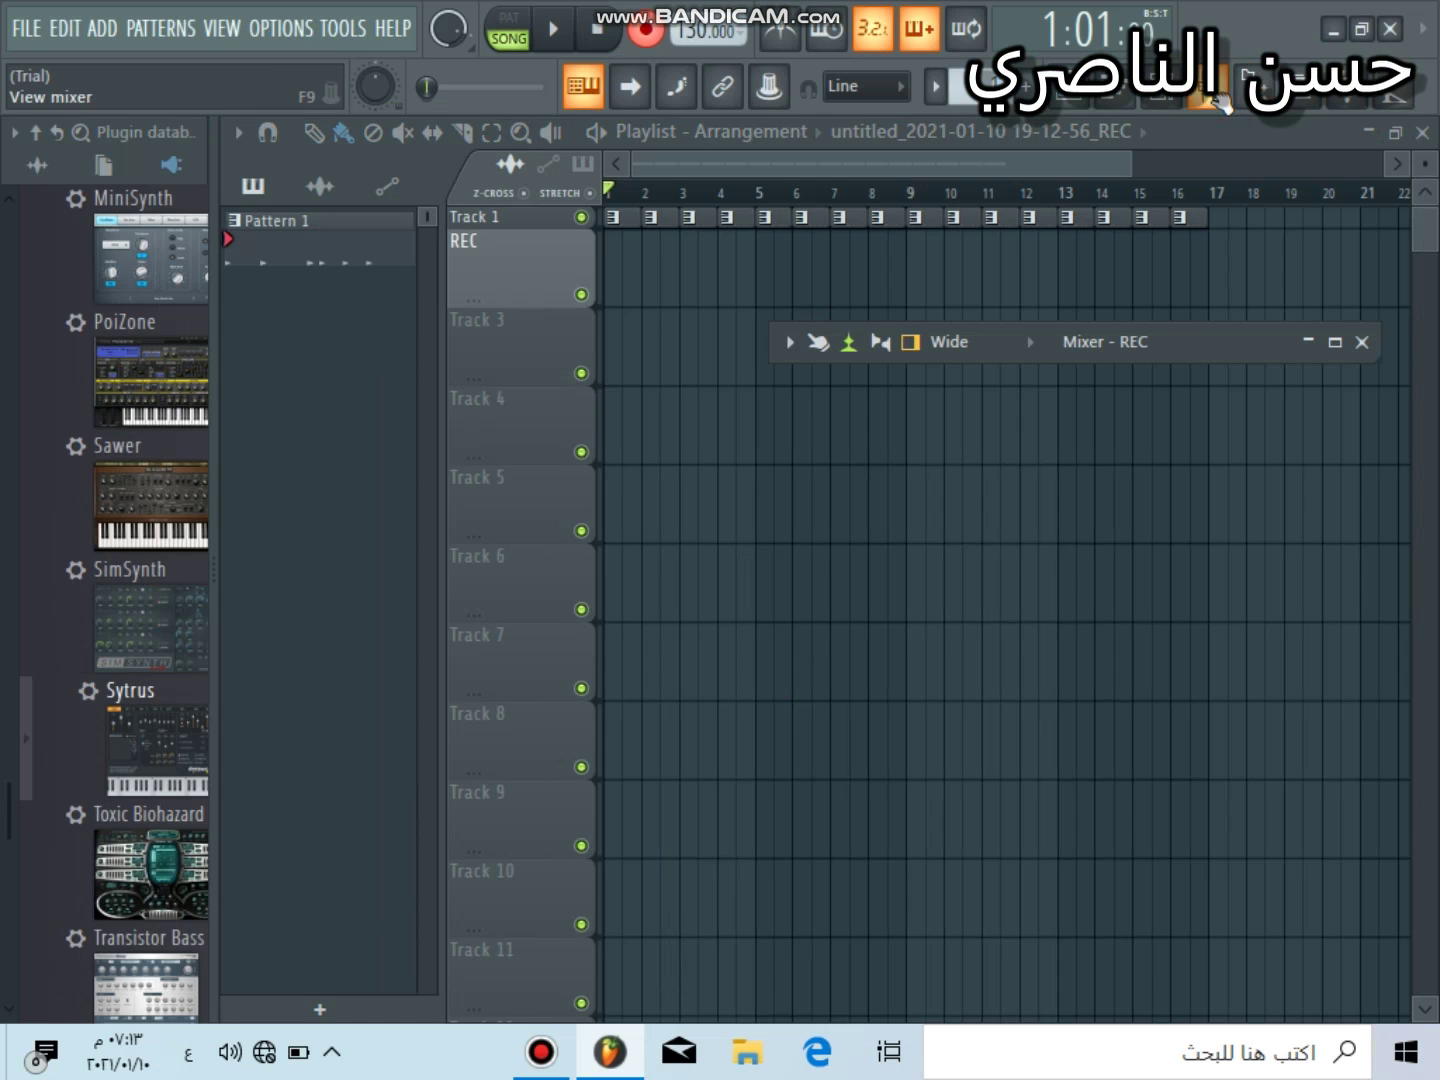
left_click(1335, 342)
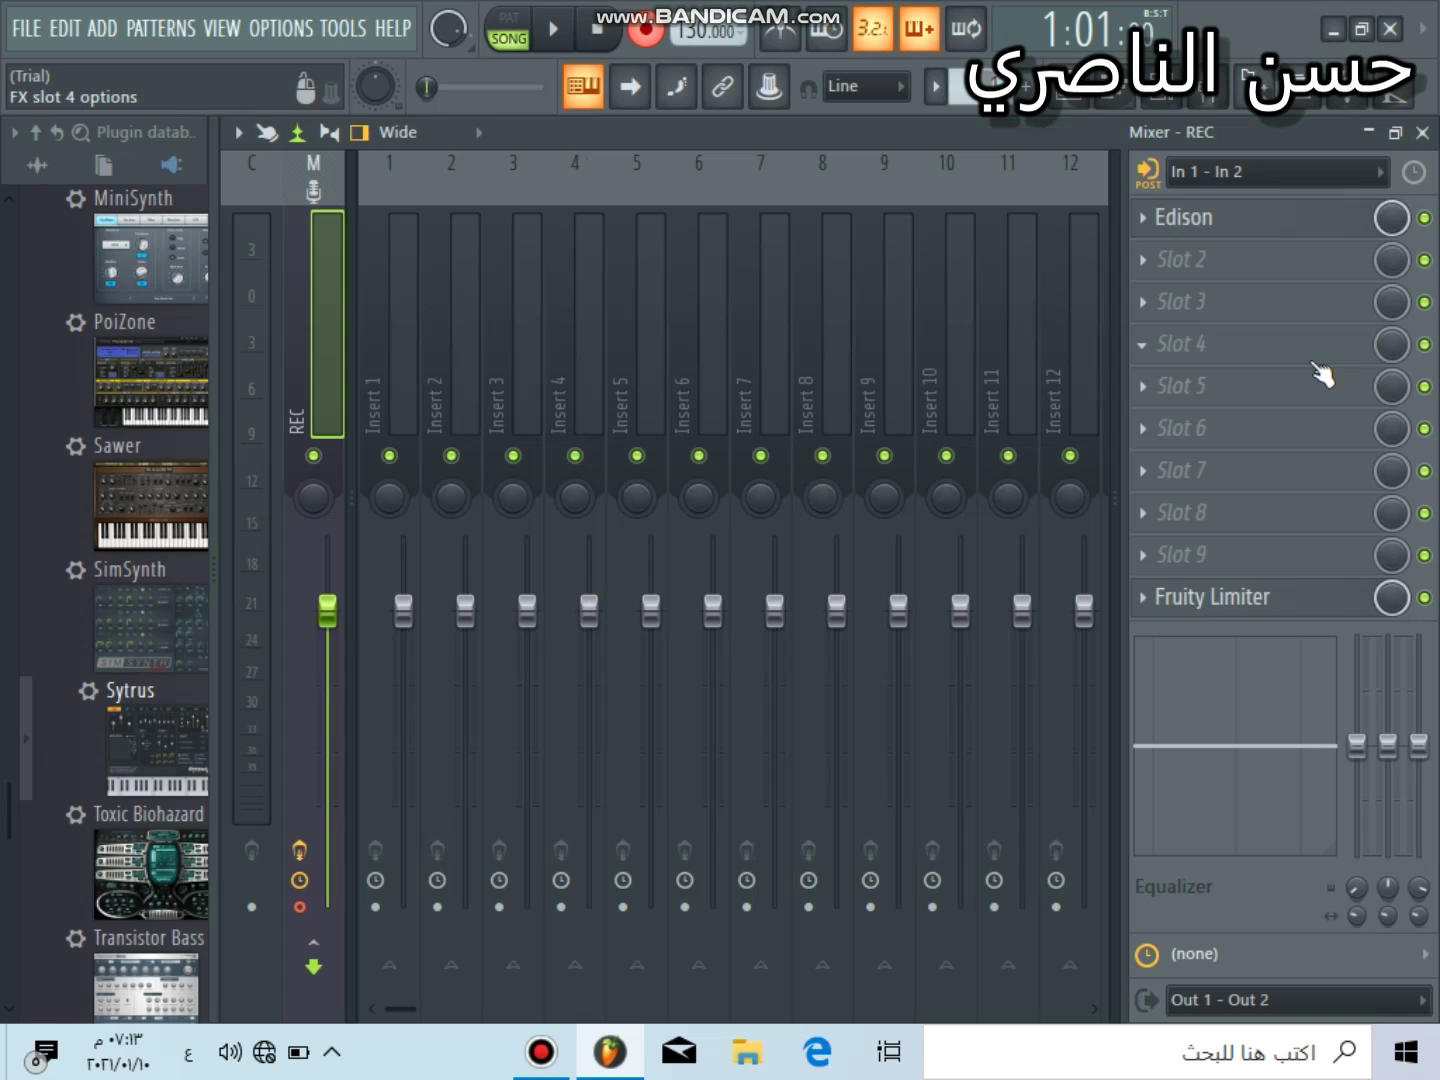
left_click(1153, 170)
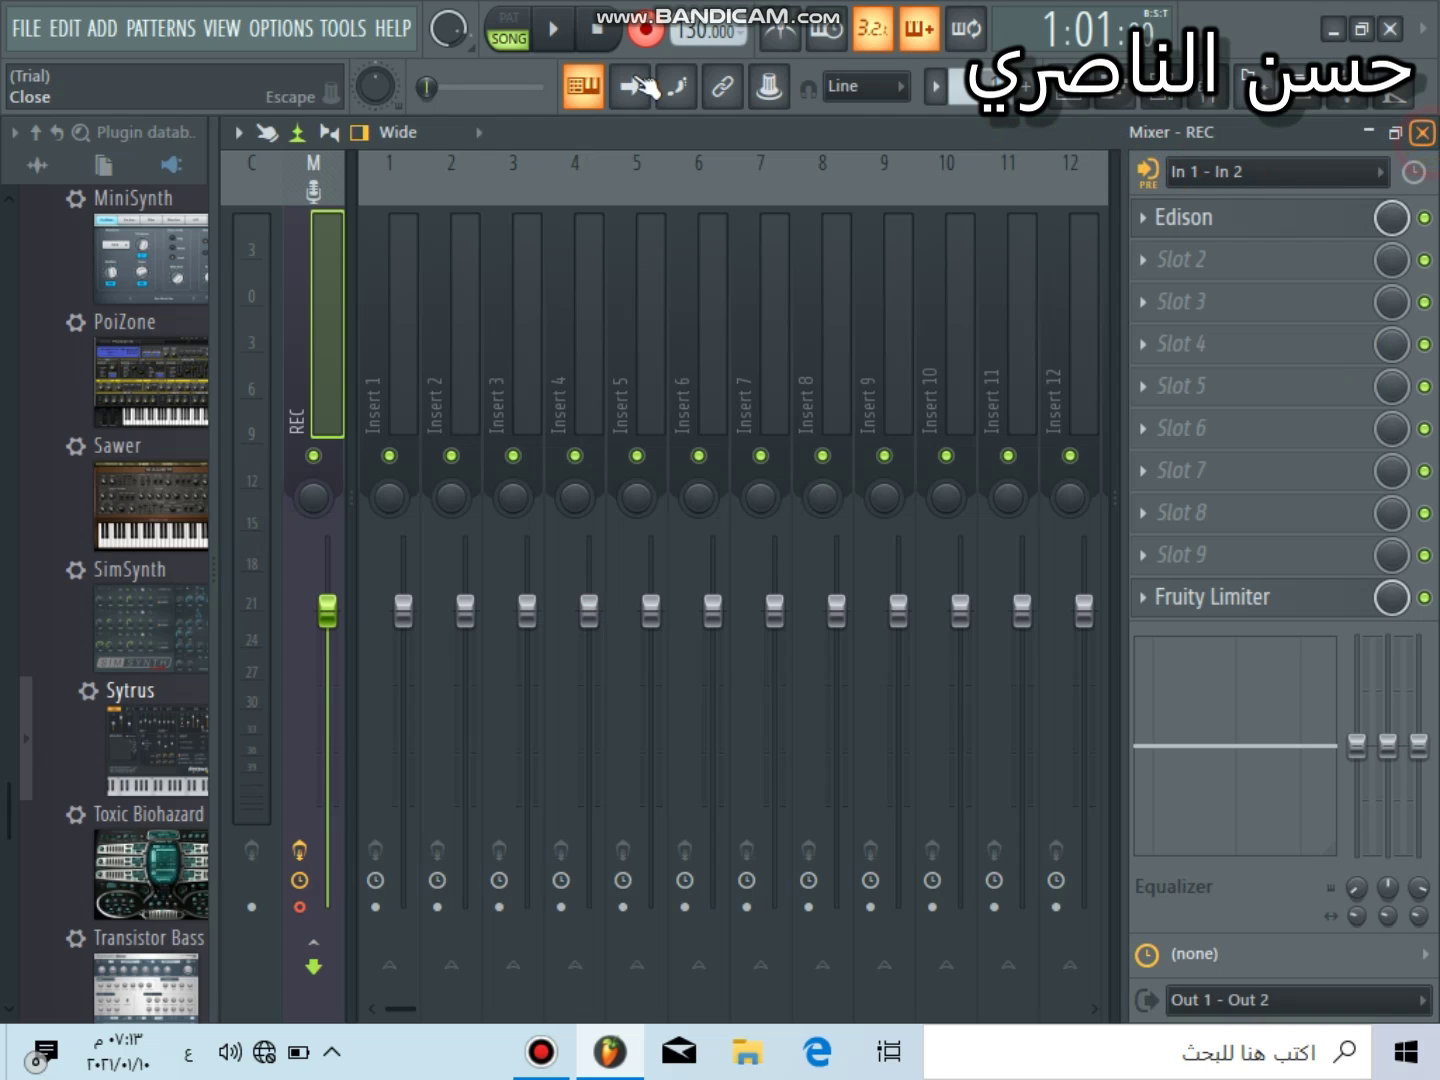
left_click(1421, 132)
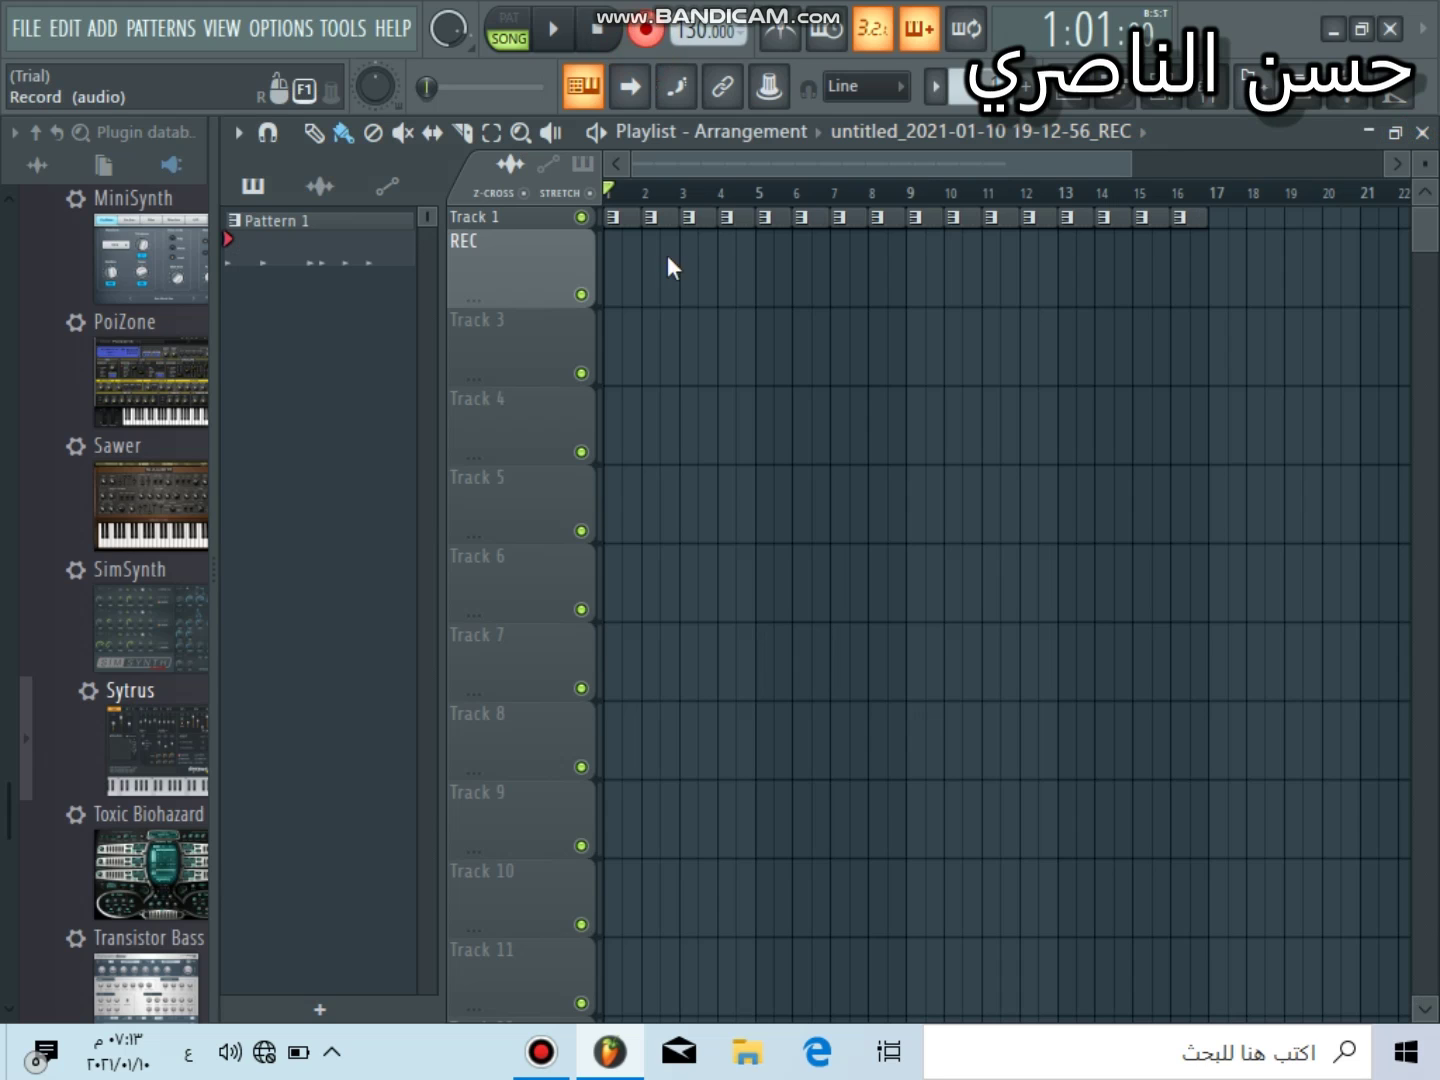
- Record an audio take into the playlist to about bar 6 and play it back with Track 1 muted
left_click(778, 610)
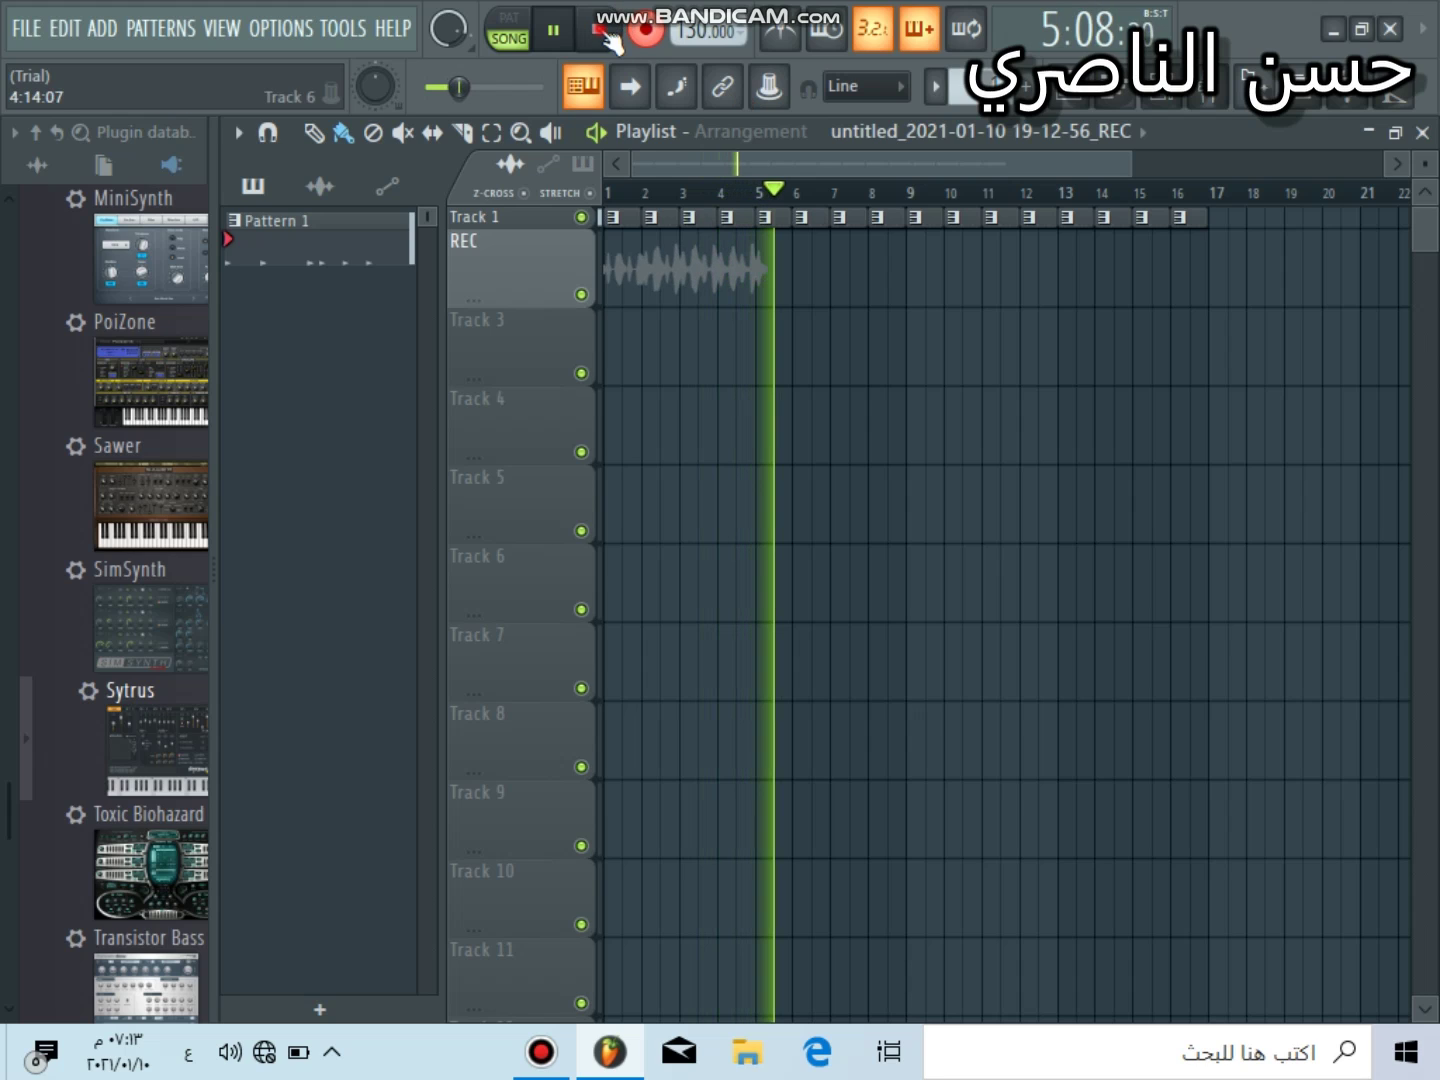
key("space")
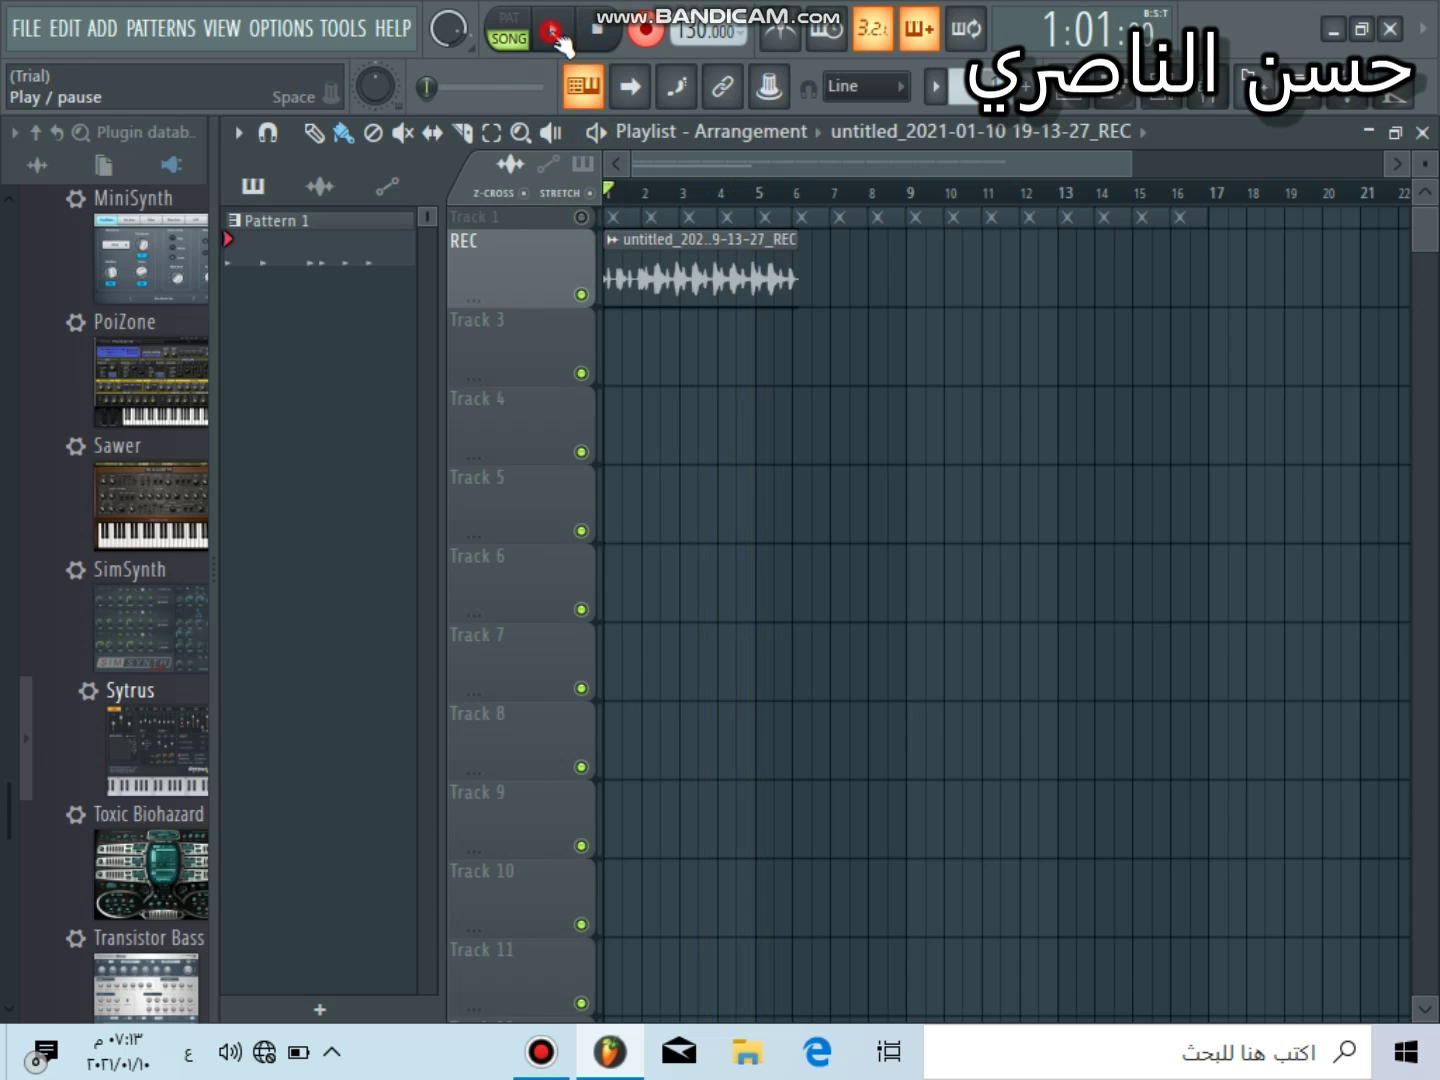
key("space")
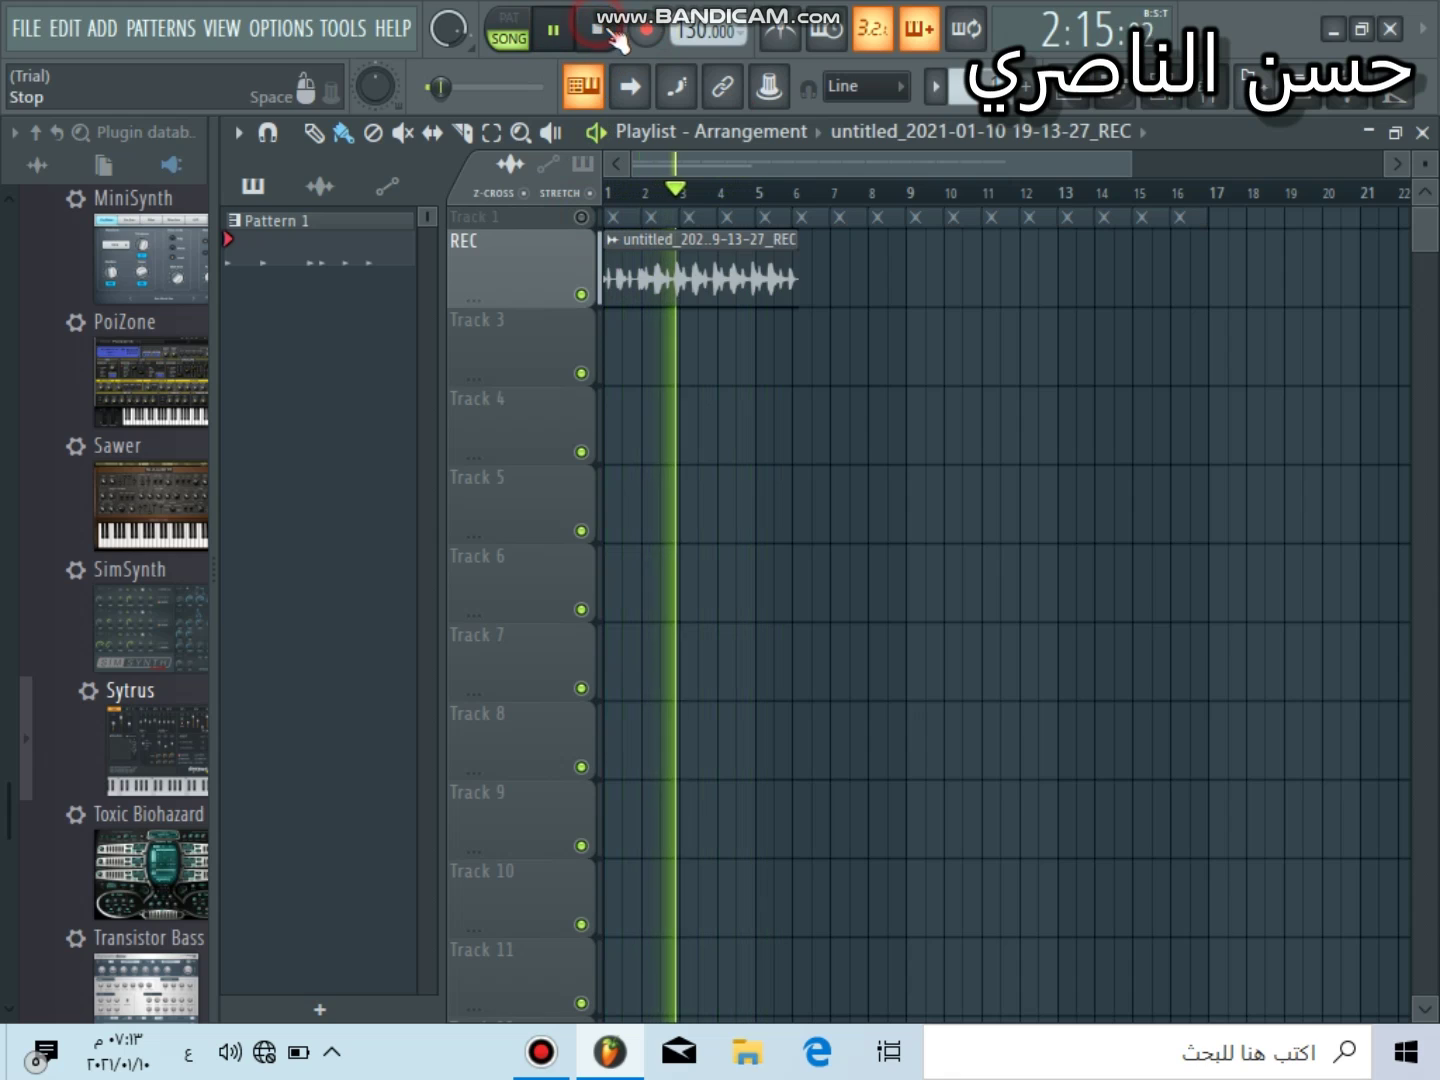
left_click(597, 31)
- Delete the take from the REC track and select all the remaining Pattern 1 clips on Track 1
right_click(726, 297)
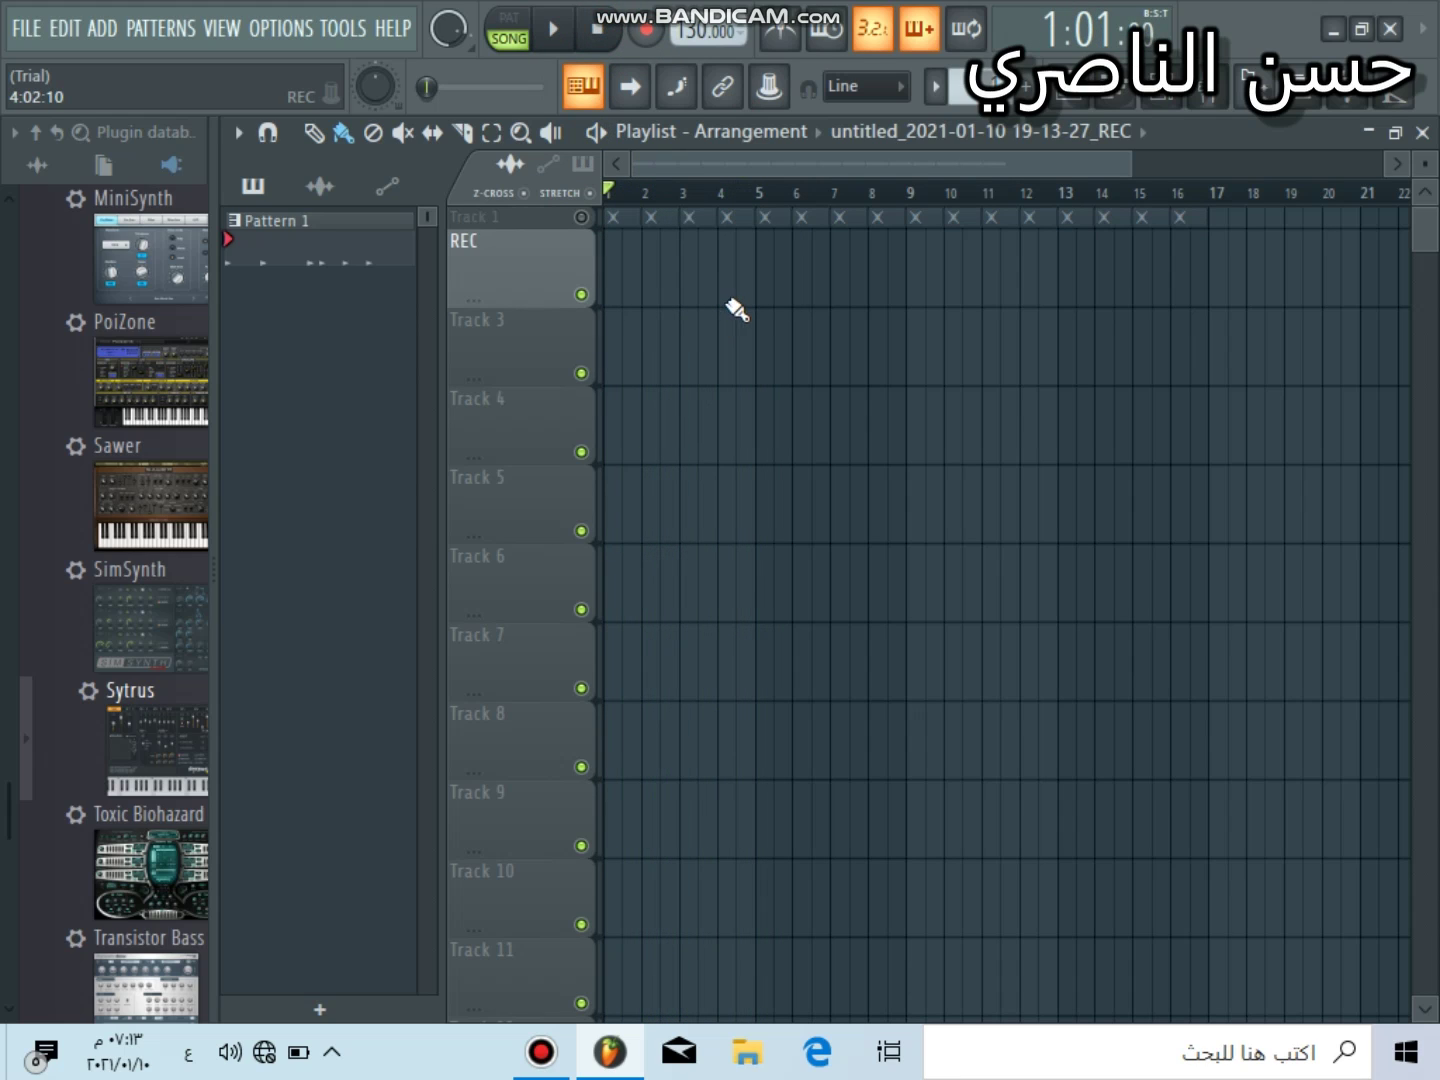
key("ctrl+a")
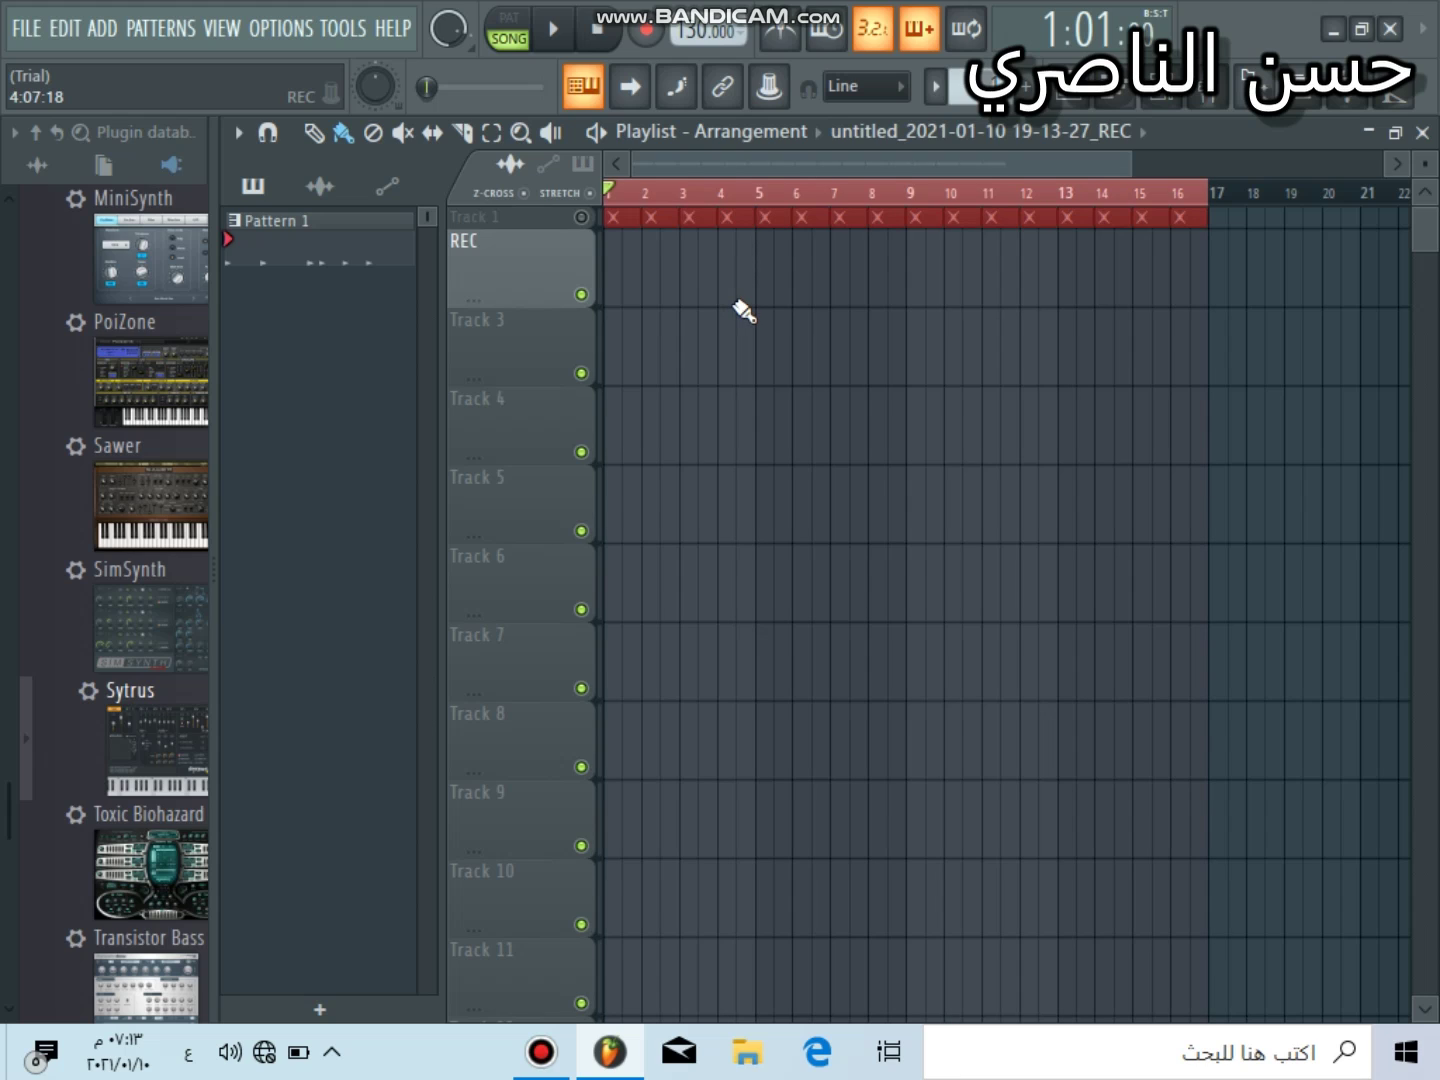